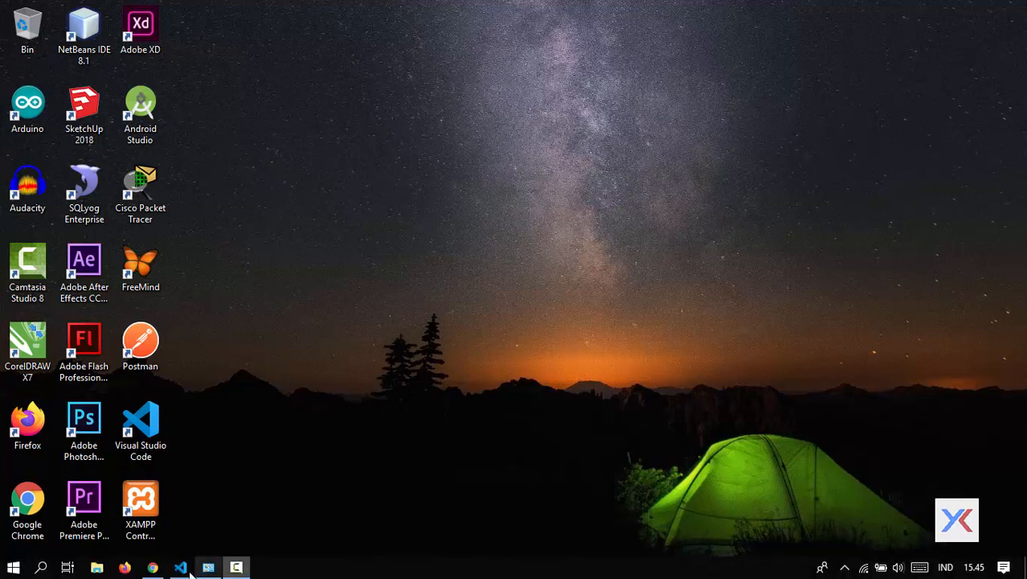
Switch to Chrome and examine the PHP tutorial series listed in the YukCoding table of contents
left_click(163, 567)
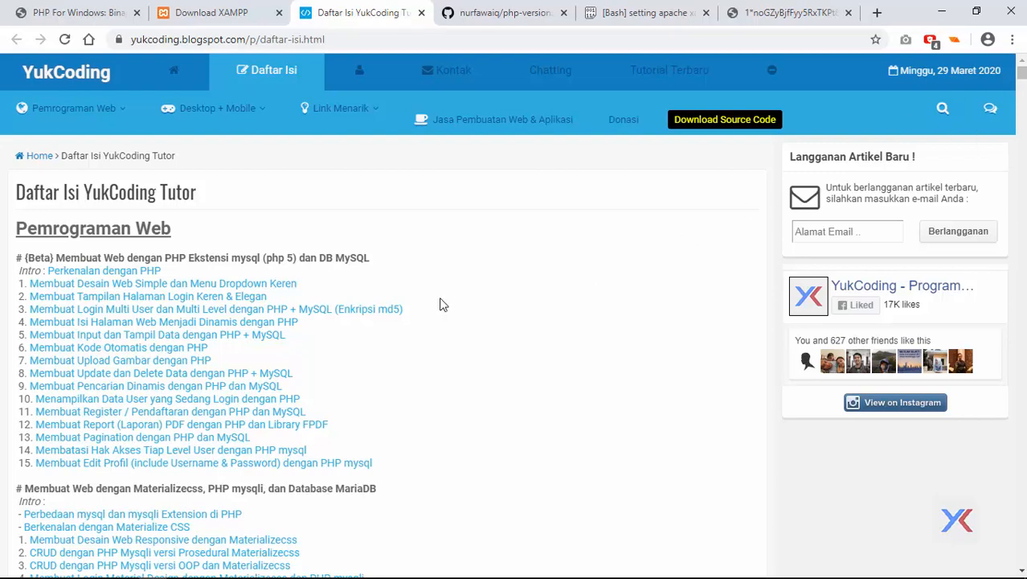
scroll(492, 284, "down", 3)
scroll(495, 284, "up", 3)
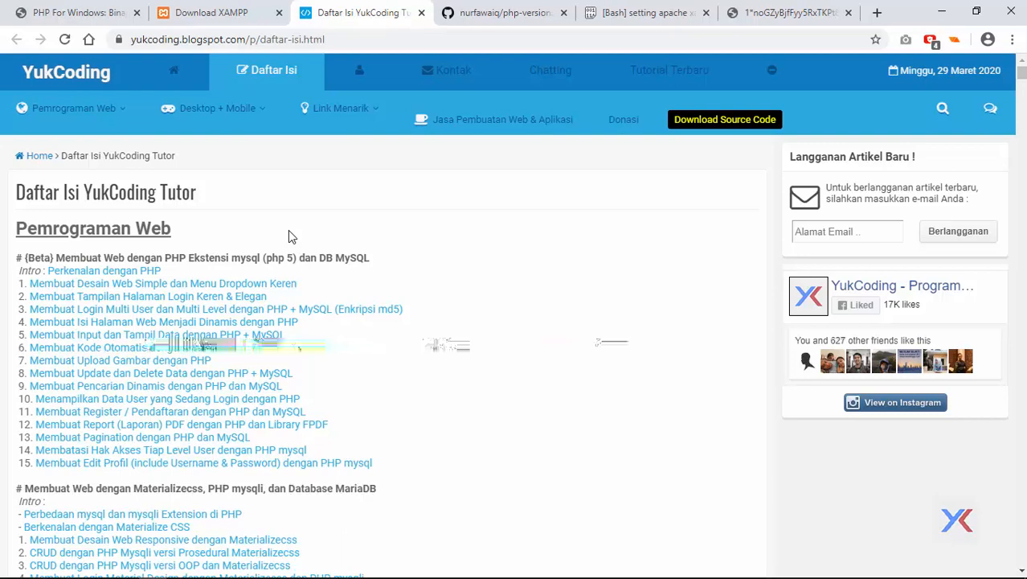
scroll(301, 225, "down", 5)
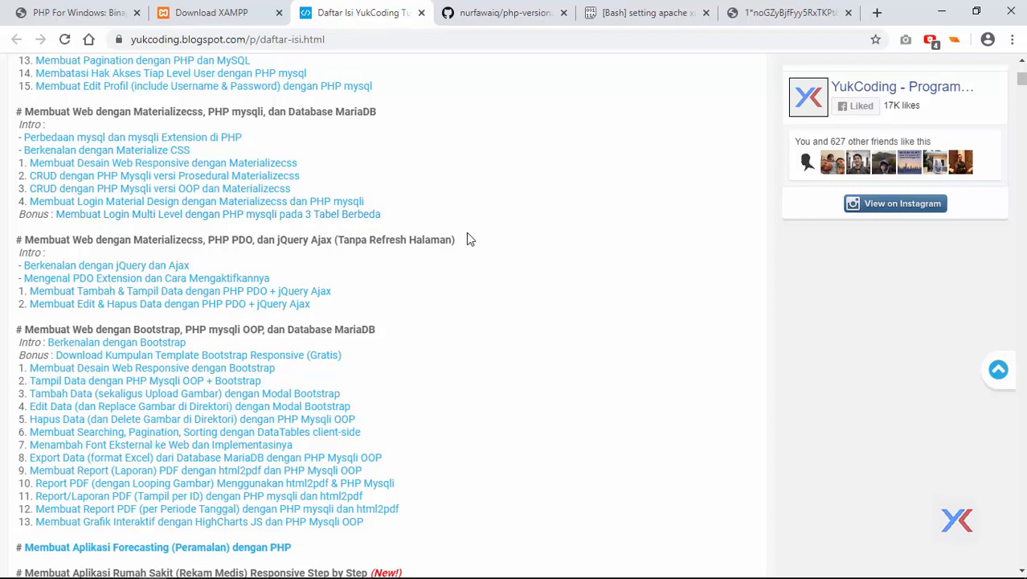
scroll(462, 249, "up", 4)
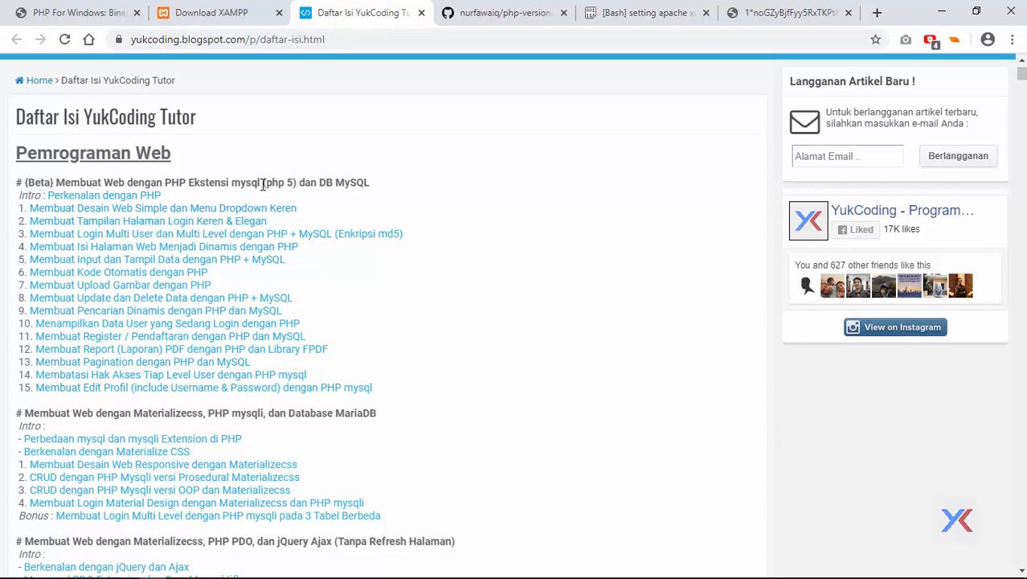
Compare the PHP versions offered on the XAMPP download page and the PHP For Windows download page
left_click(227, 13)
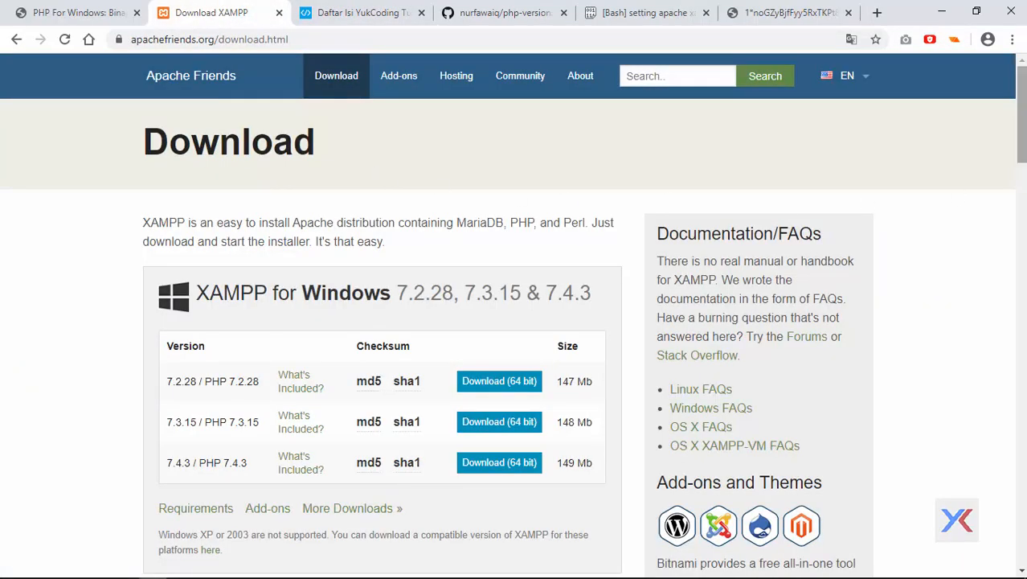
mouse_move(1020, 112)
left_mouse_down()
mouse_move(1021, 301)
mouse_move(1020, 116)
left_mouse_up()
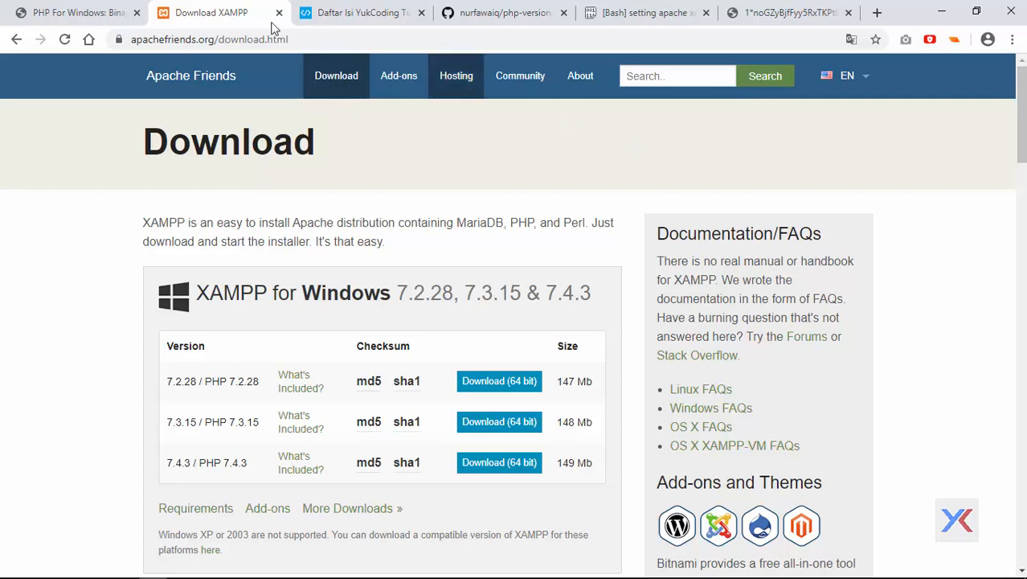
left_click(81, 8)
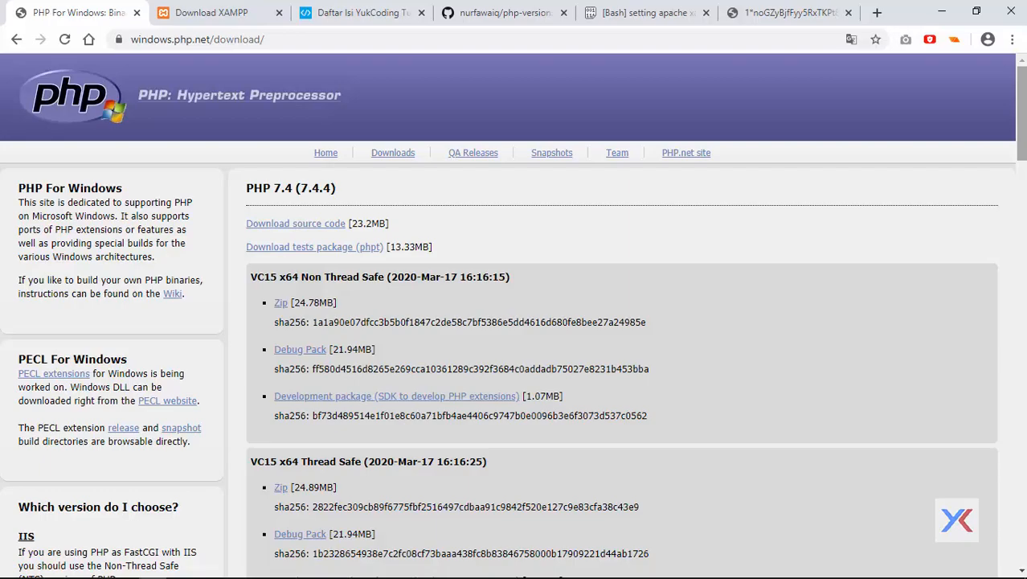
mouse_move(1022, 113)
left_mouse_down()
mouse_move(1021, 518)
mouse_move(1021, 114)
left_mouse_up()
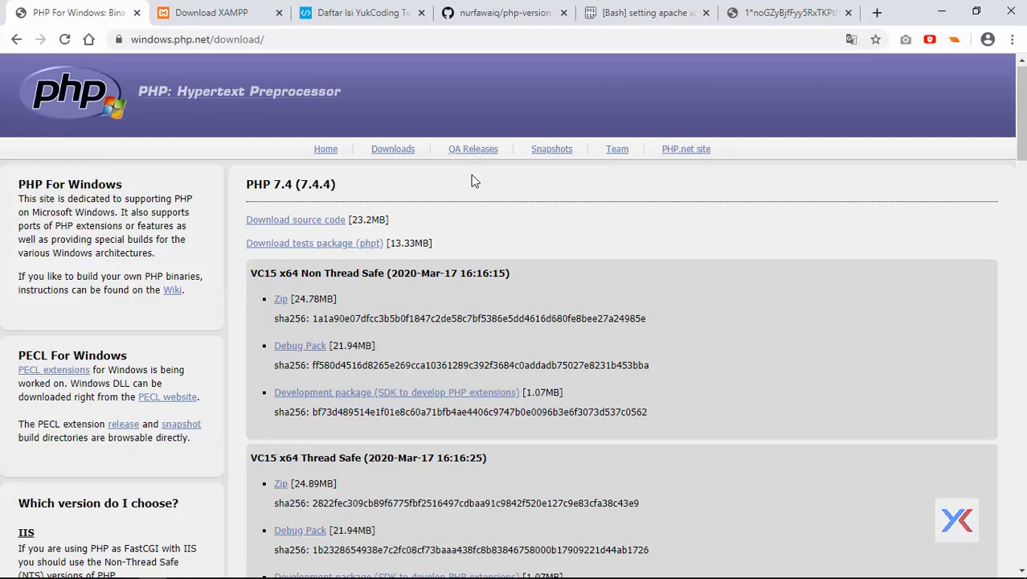
left_click(241, 10)
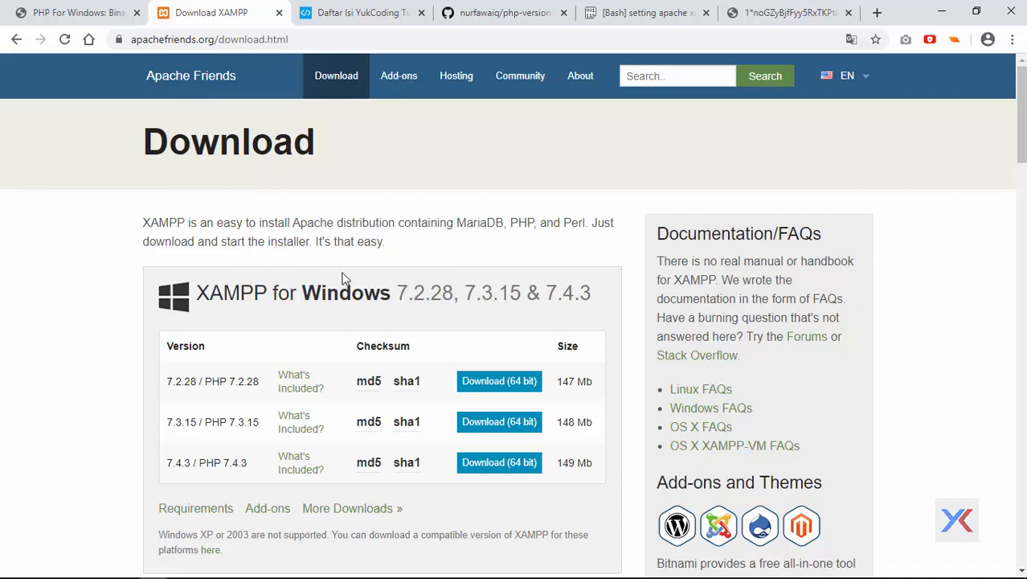
Close the browser pages for PHP For Windows, the XAMPP download and the YukCoding table of contents
left_click(310, 9)
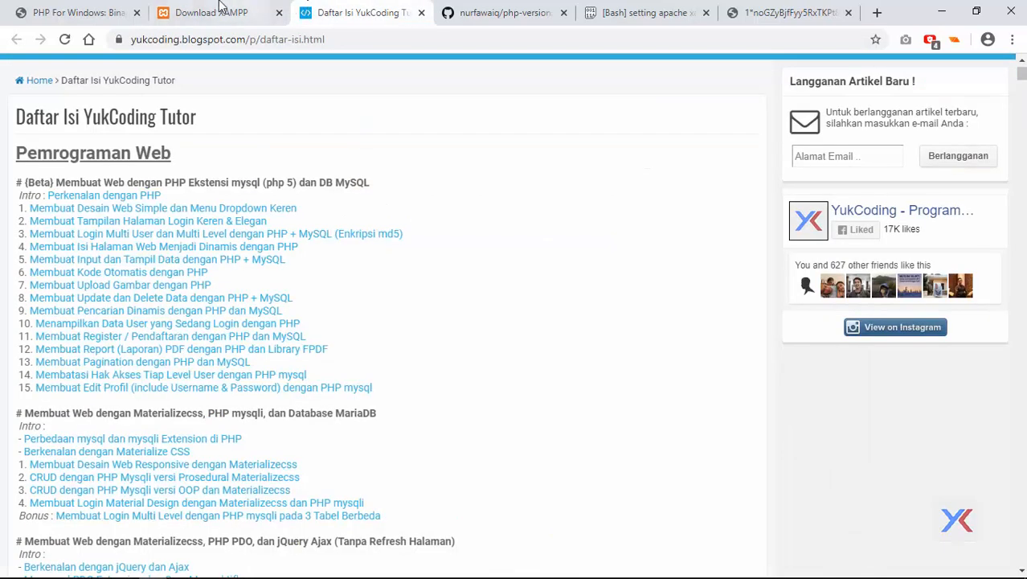
left_click(278, 12)
left_click(136, 13)
left_click(137, 13)
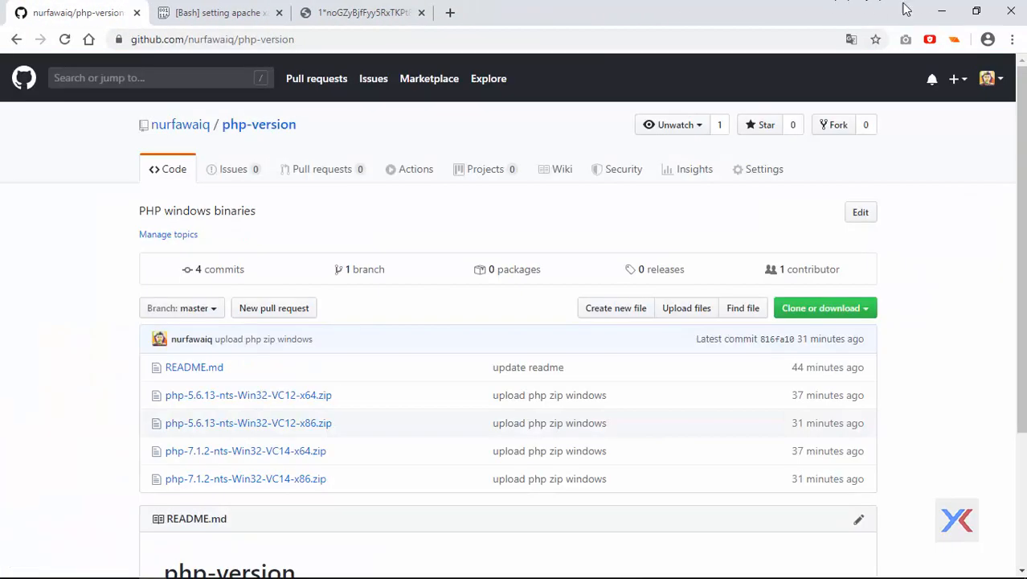
Switch to the XAMPP Control Panel, start the Apache and MySQL modules, and close its window
left_click(941, 11)
double_click(141, 502)
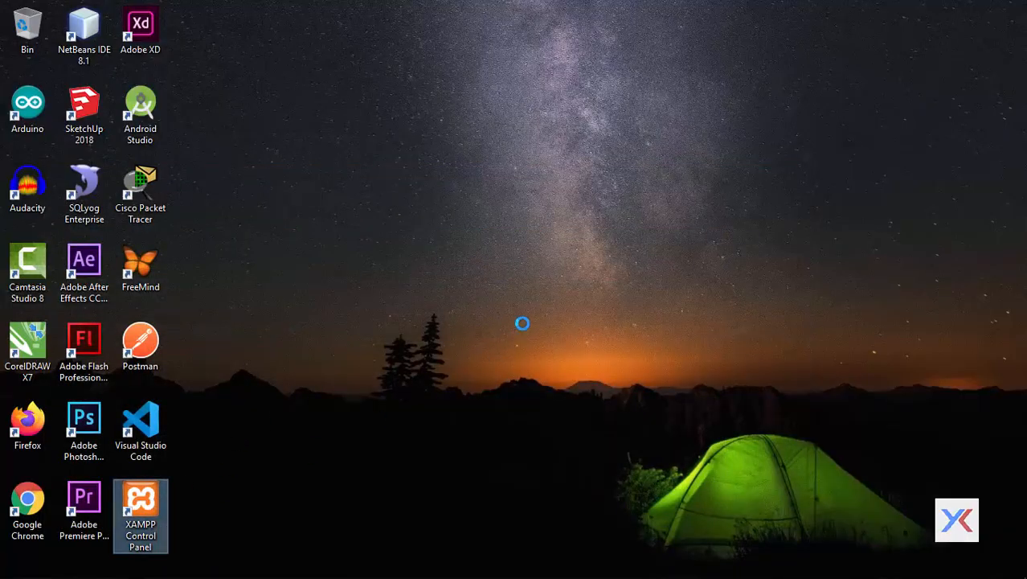
left_click(565, 221)
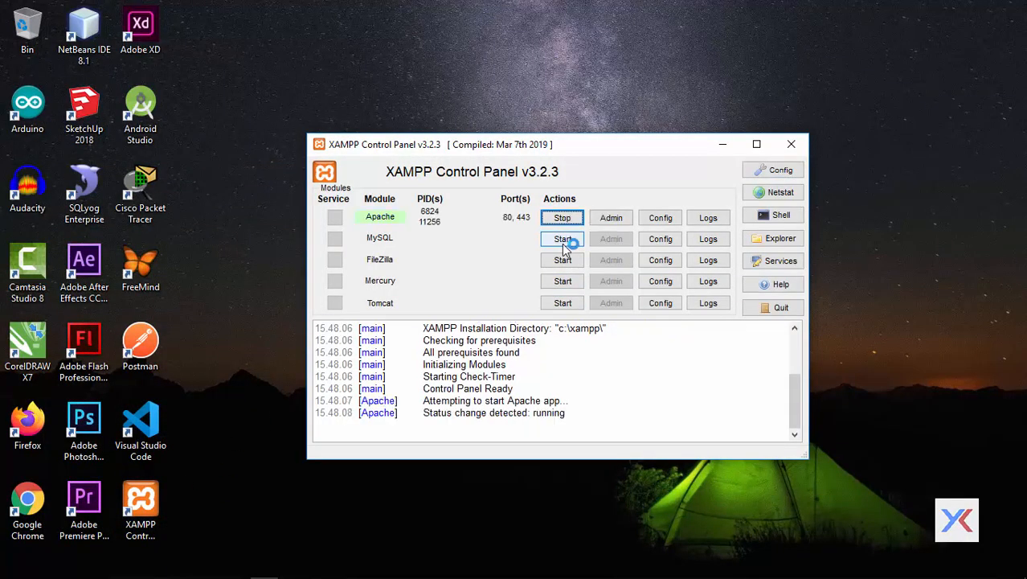
left_click(562, 241)
left_click(791, 143)
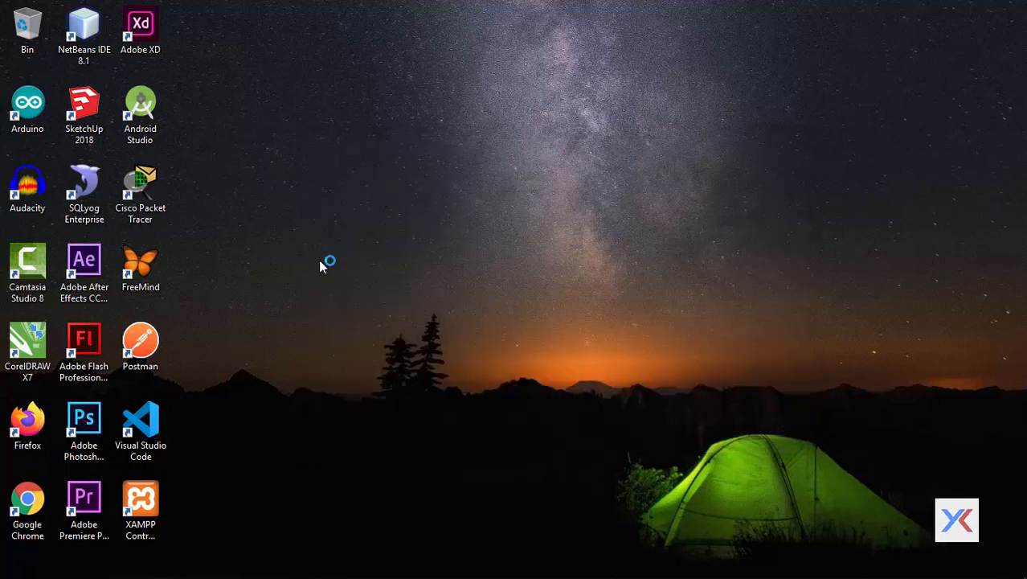
Return to Chrome, load localhost and check the installed PHP version on its PHPInfo page, closing the XAMPP welcome page
mouse_move(233, 575)
left_click(153, 567)
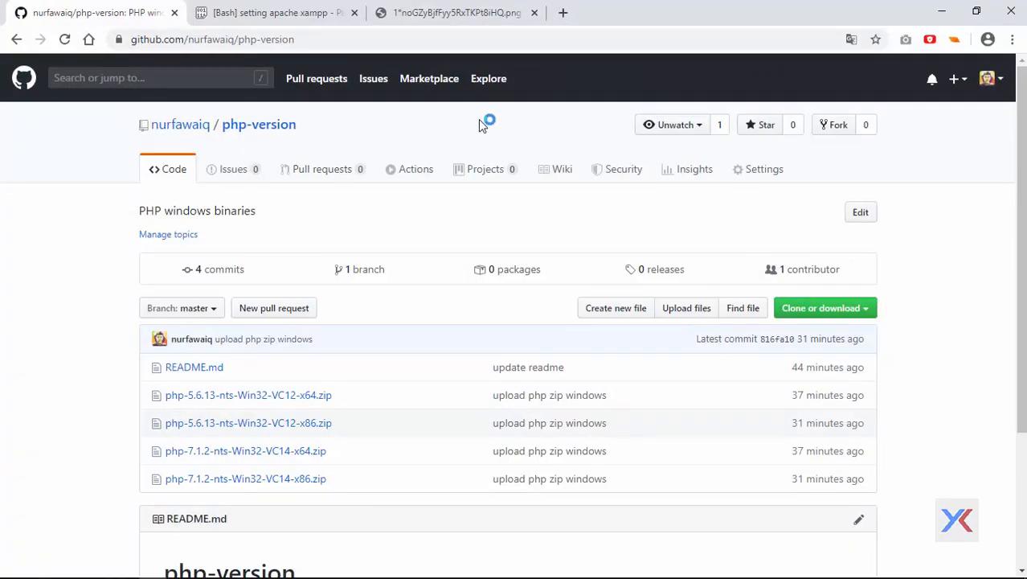
left_click(562, 12)
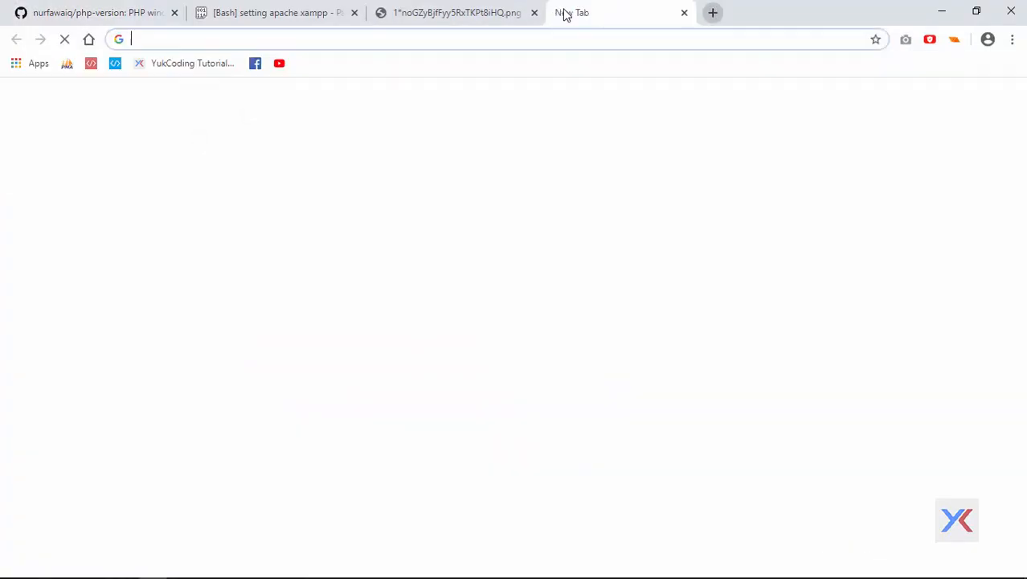
type("localhost")
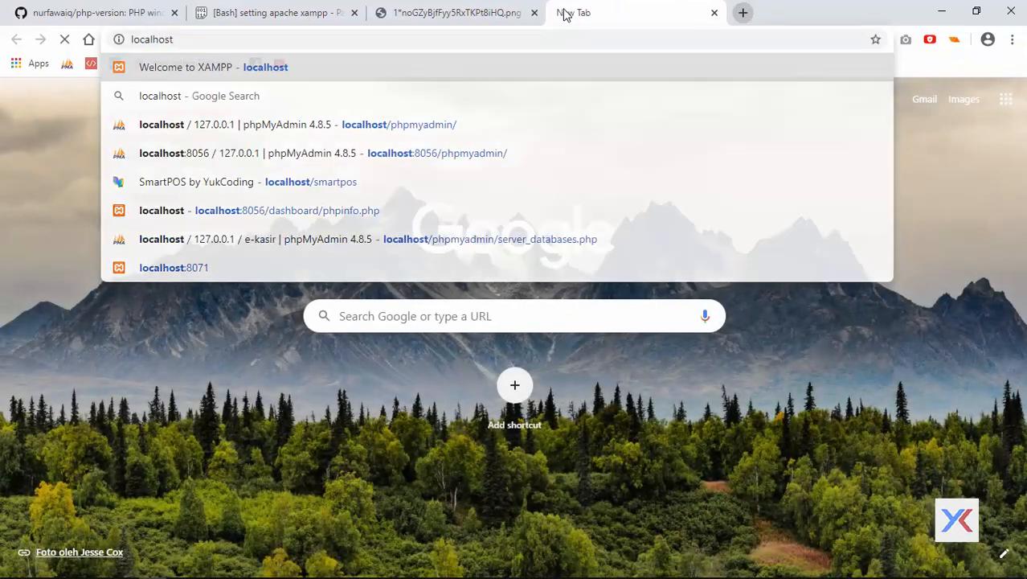
key("Return")
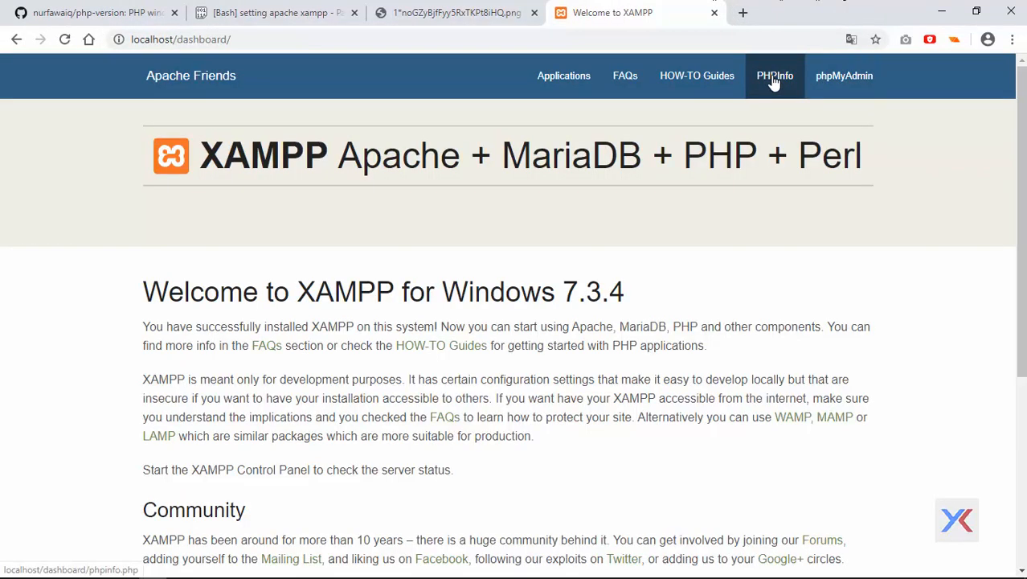
left_click(773, 81)
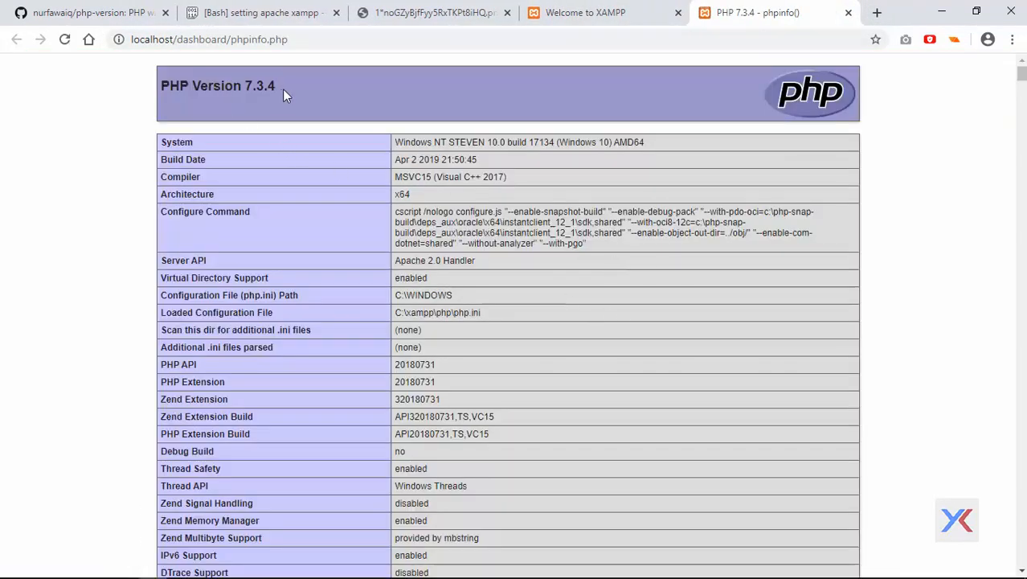
left_click(677, 12)
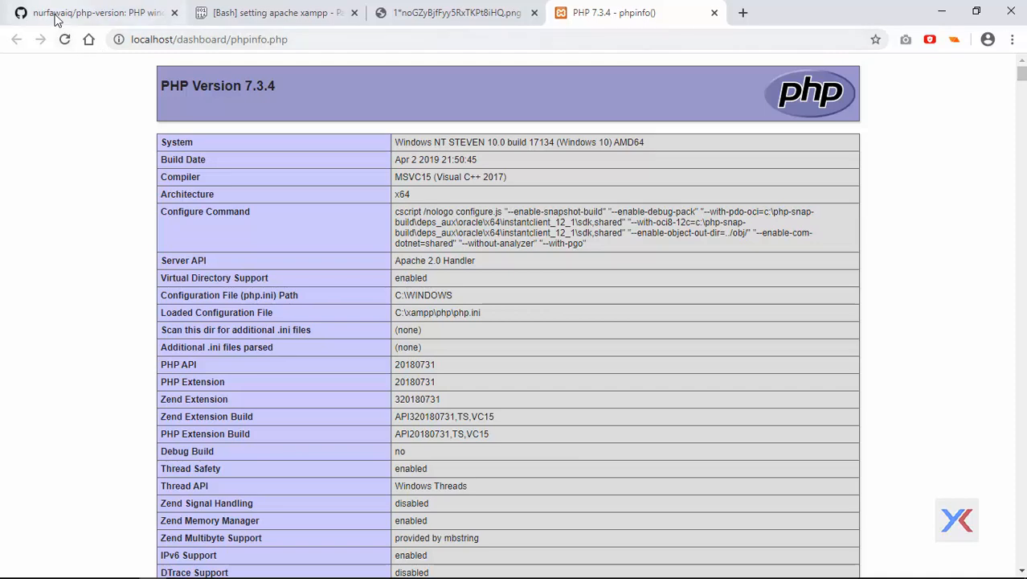
Download php-5.6.13-nts-Win32-VC12-x64.zip from the php-version GitHub repository
left_click(88, 13)
left_click_drag(1024, 162, 1022, 240)
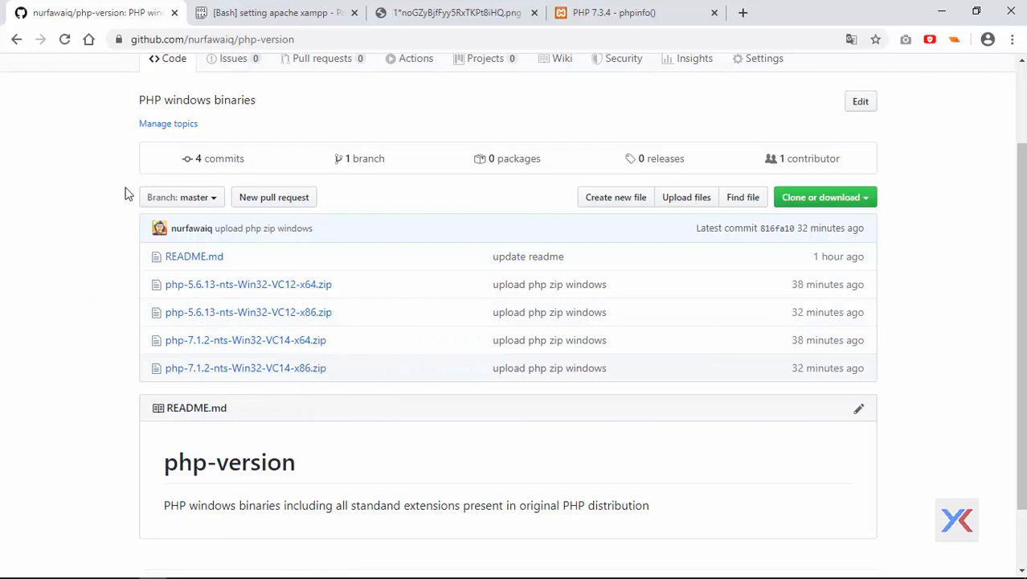
scroll(161, 172, "up", 2)
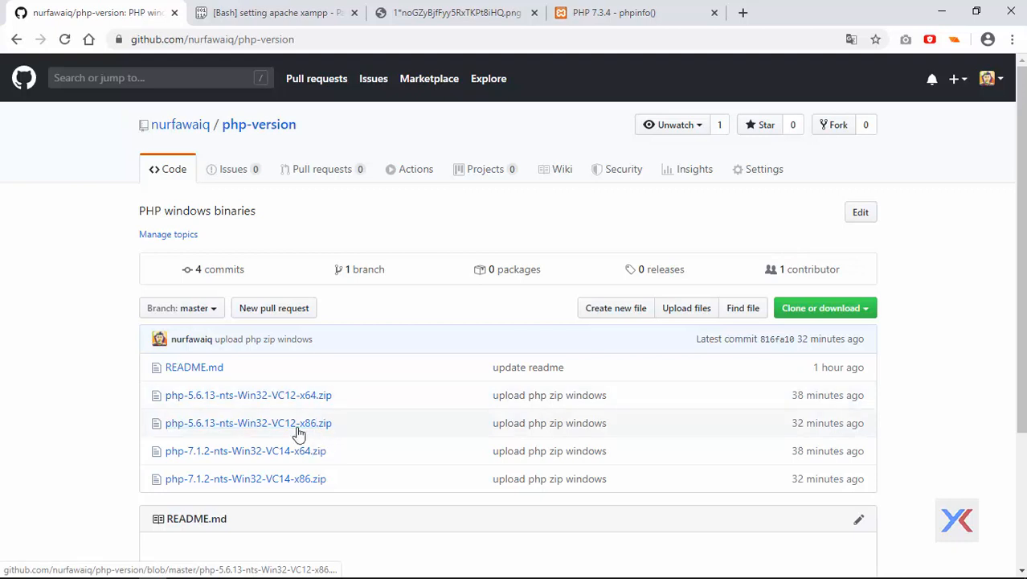
scroll(1021, 321, "down", 3)
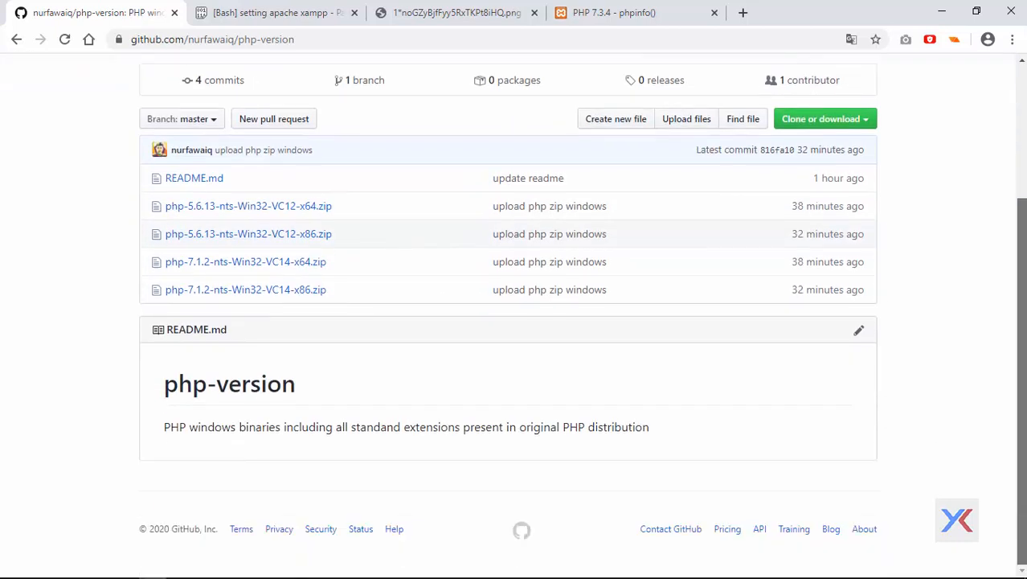
scroll(1021, 354, "up", 2)
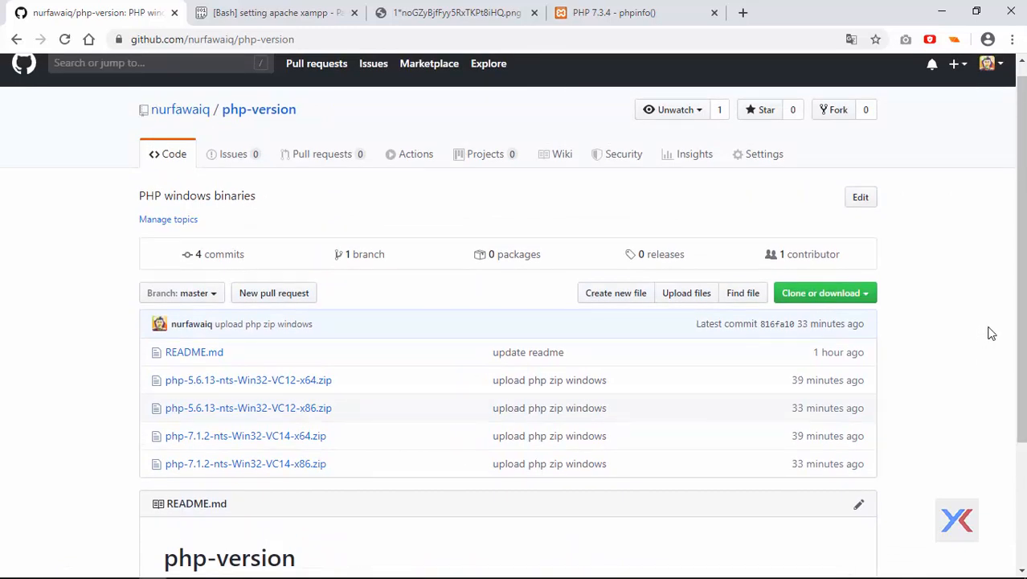
left_click(267, 381)
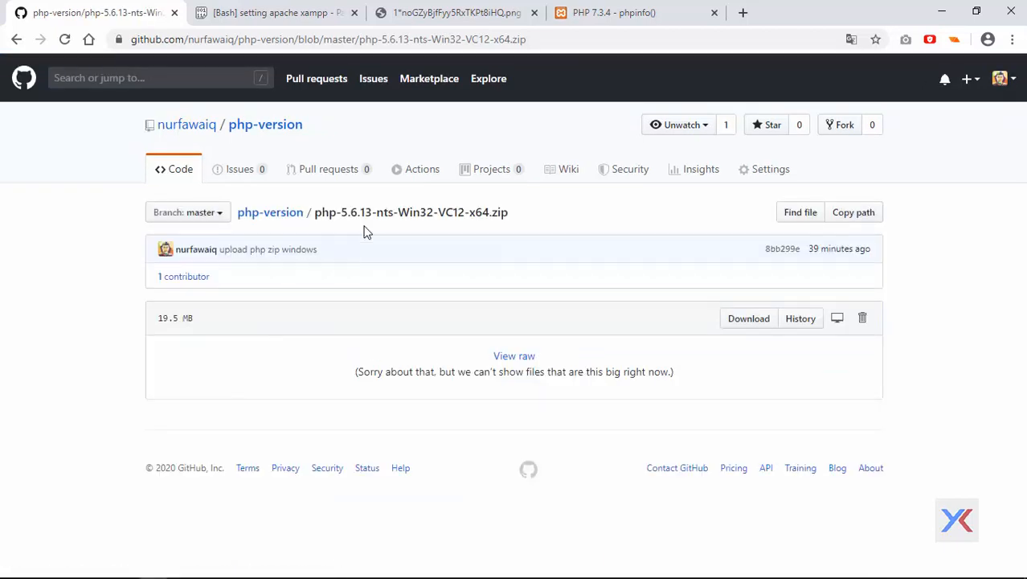
left_click(744, 321)
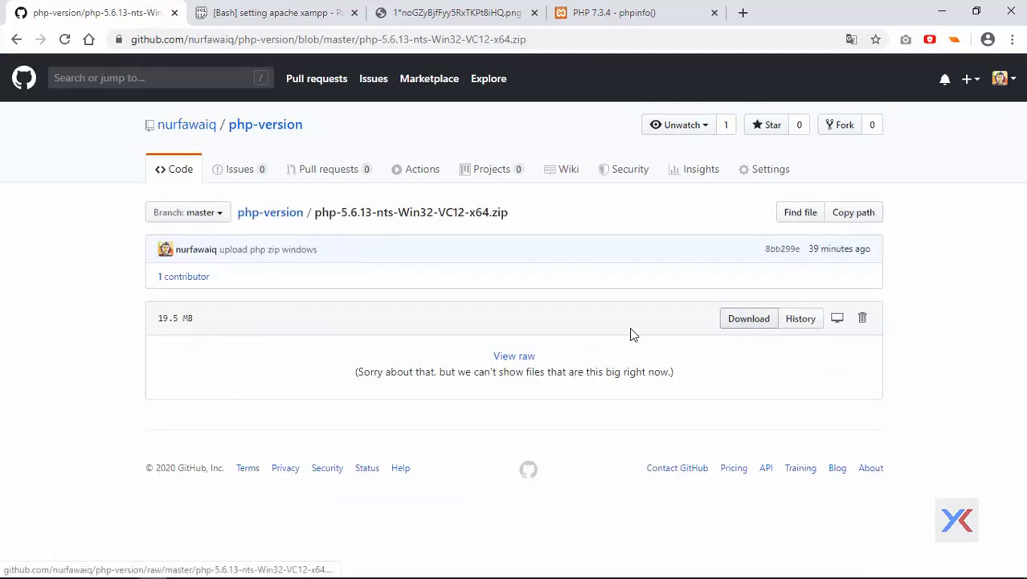
View the repository's page for php-7.1.2-nts-Win32-VC14-x64.zip and go back to the file list
left_click(273, 215)
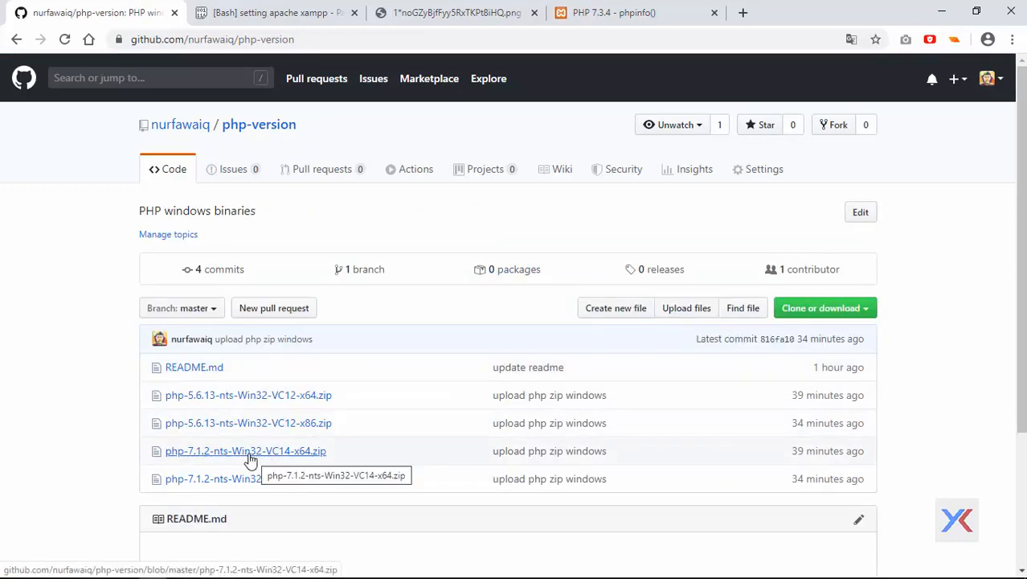
left_click(250, 456)
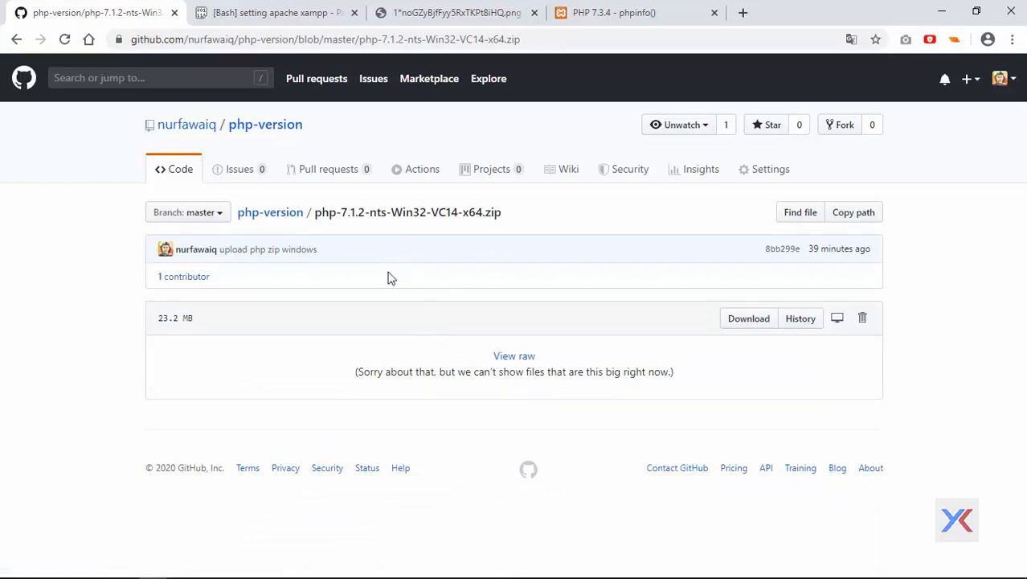
left_click(254, 213)
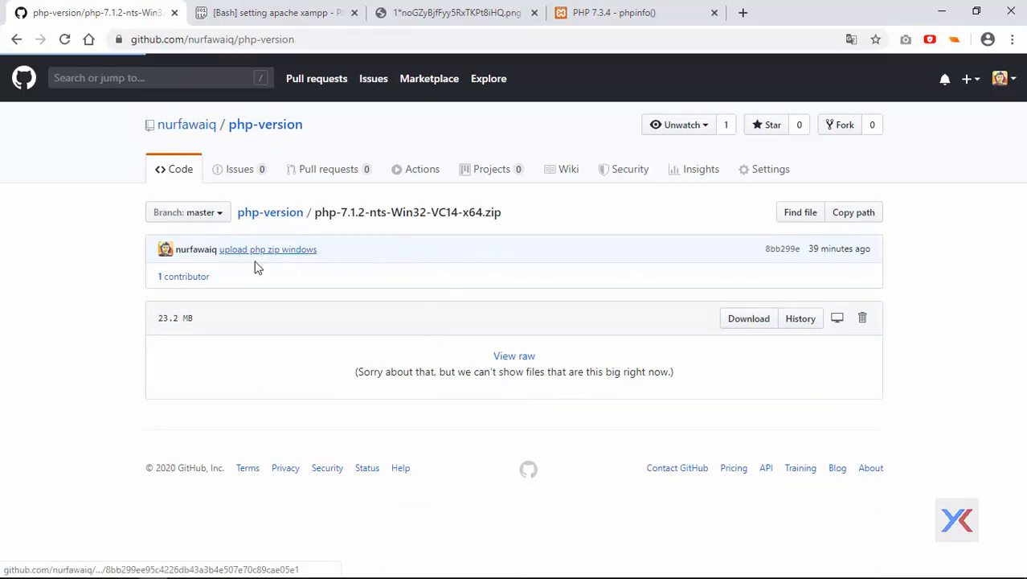
Switch to File Explorer and open the Compressed folder inside Downloads
mouse_move(150, 573)
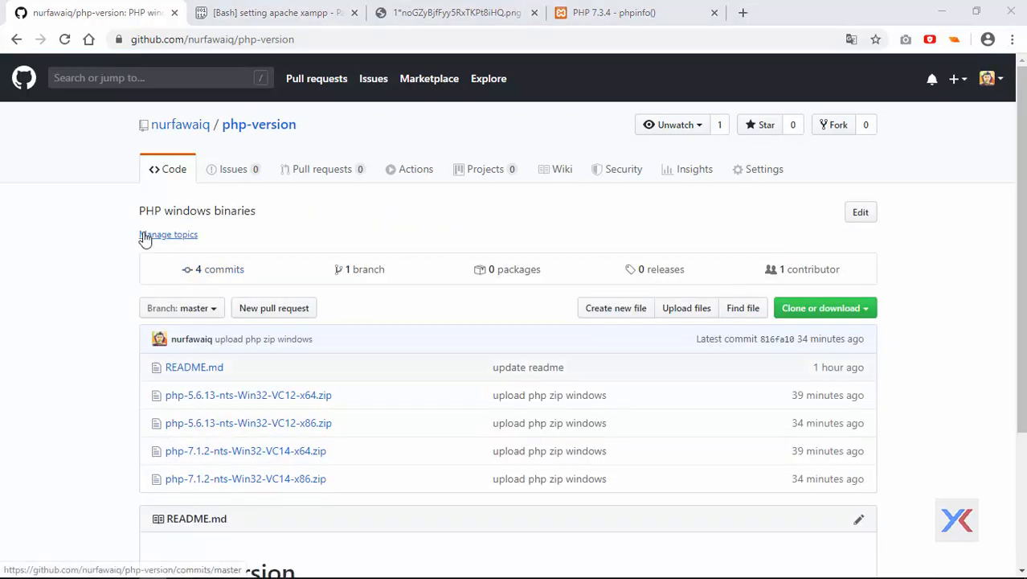
key("super+e")
left_click(69, 274)
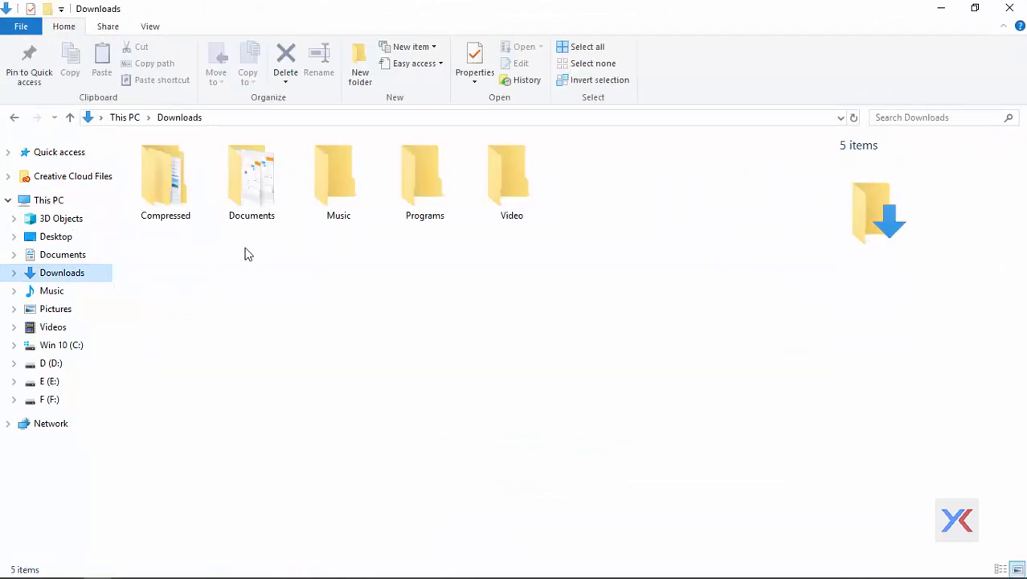
double_click(165, 181)
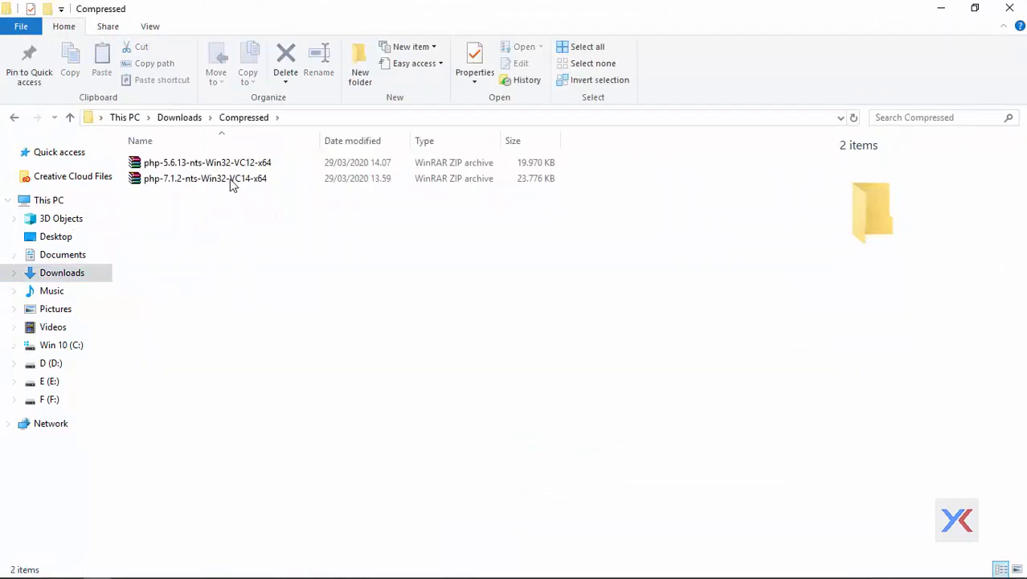
Open the php-7.1.2-nts-Win32-VC14-x64 archive in WinRAR and examine its folders and files
left_click(229, 169)
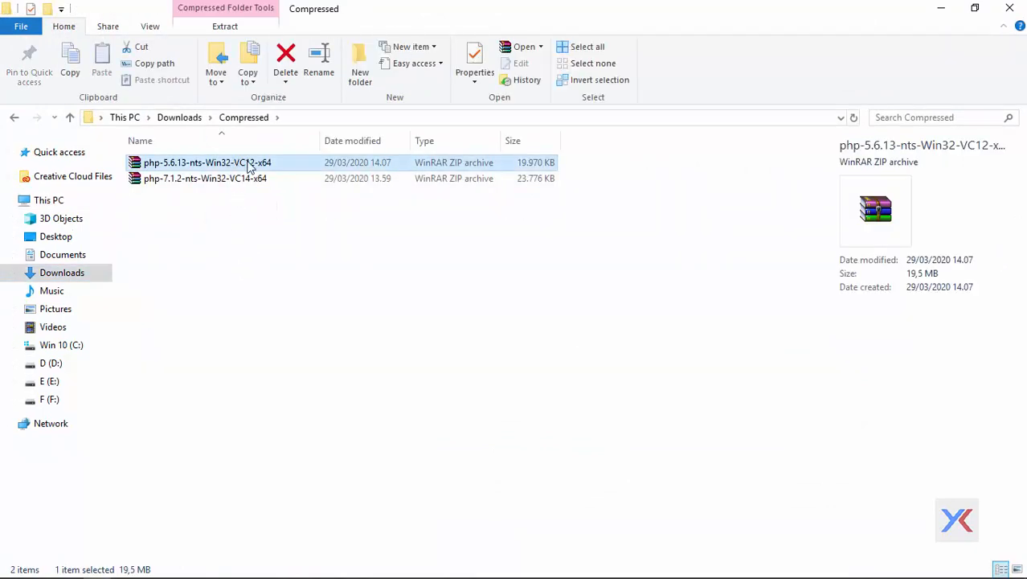
left_click(241, 231)
double_click(207, 180)
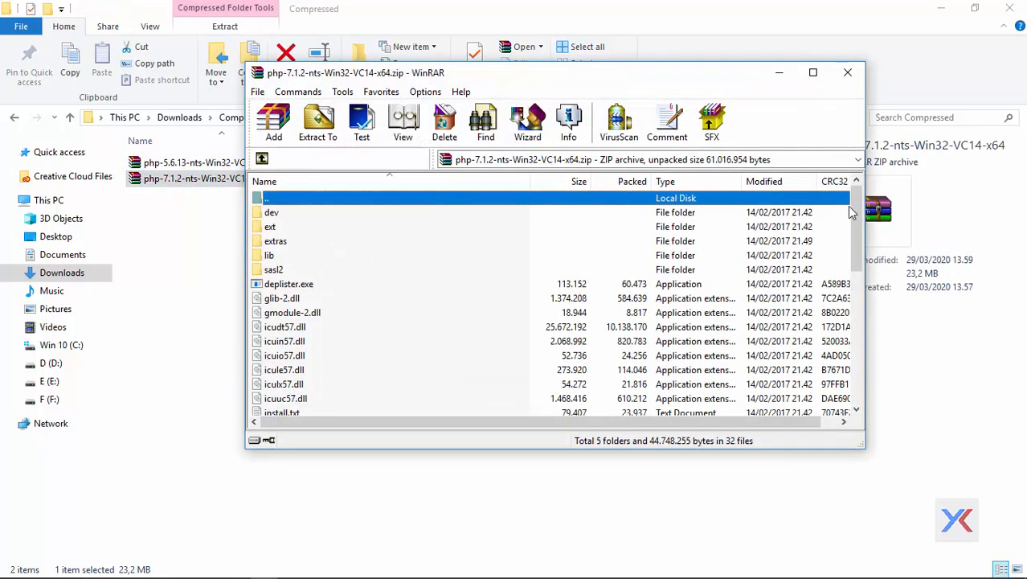
mouse_move(851, 213)
left_mouse_down()
mouse_move(852, 273)
mouse_move(853, 210)
left_mouse_up()
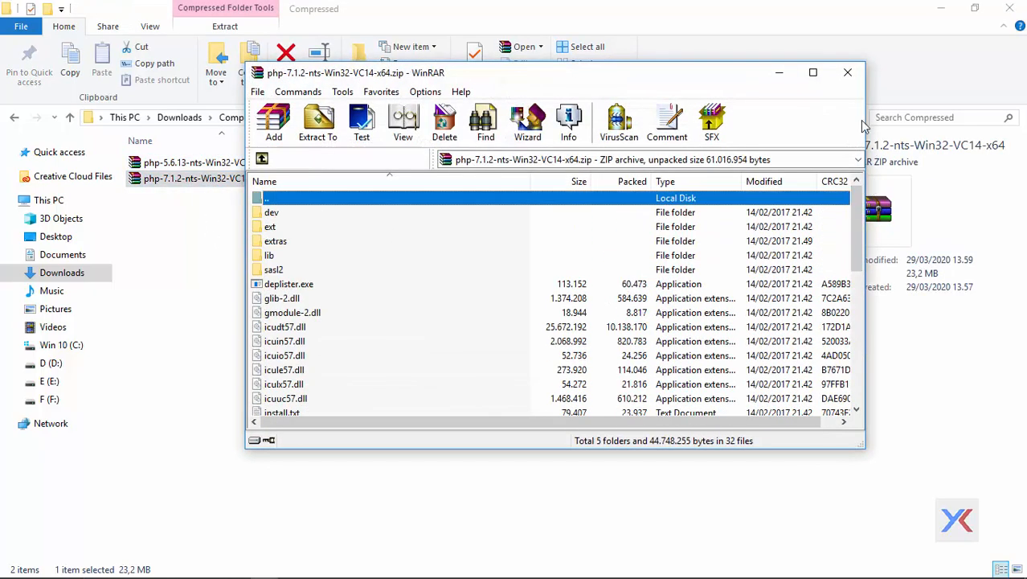
Close the archive window, create a folder named php5_6 in Compressed, and move the php-5.6.13-nts-Win32-VC12-x64 archive into it
left_click(847, 73)
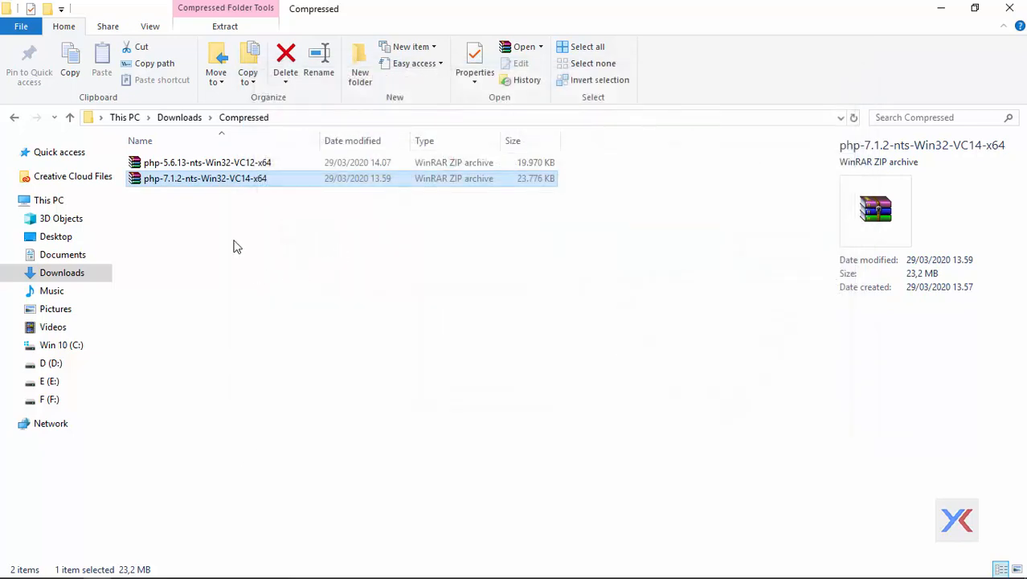
left_click(359, 71)
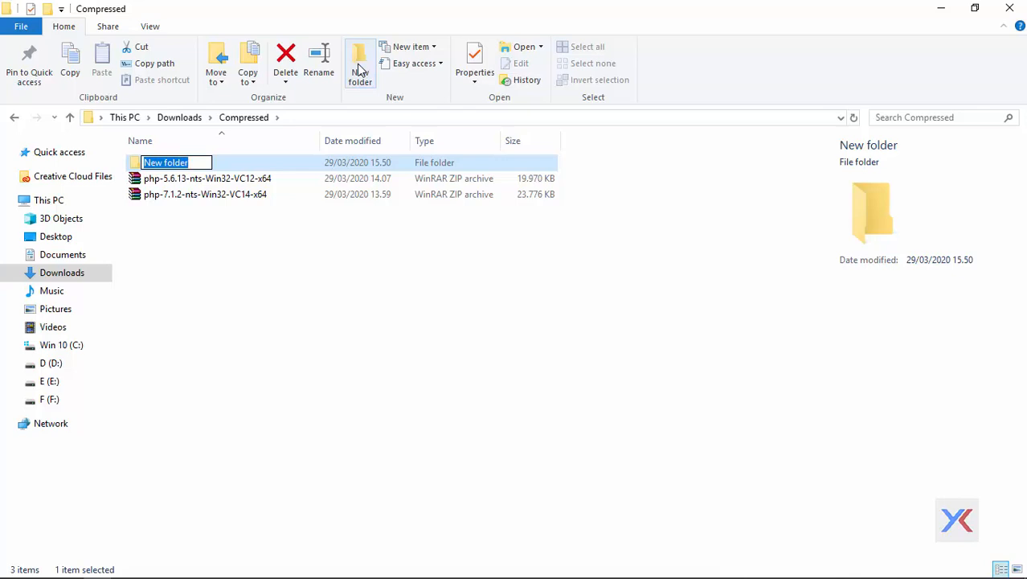
type("php5_6")
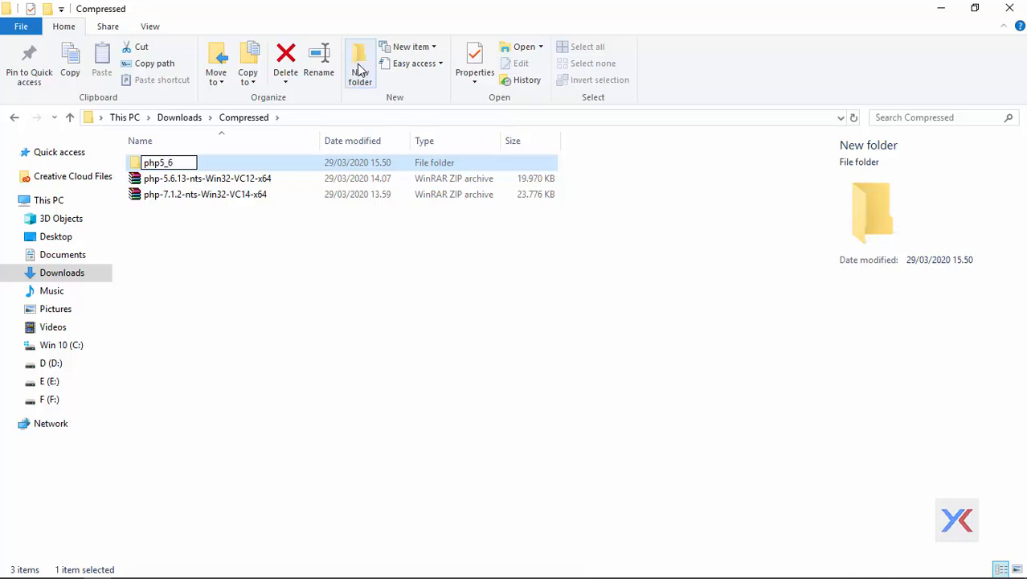
key("Return")
left_click(190, 180)
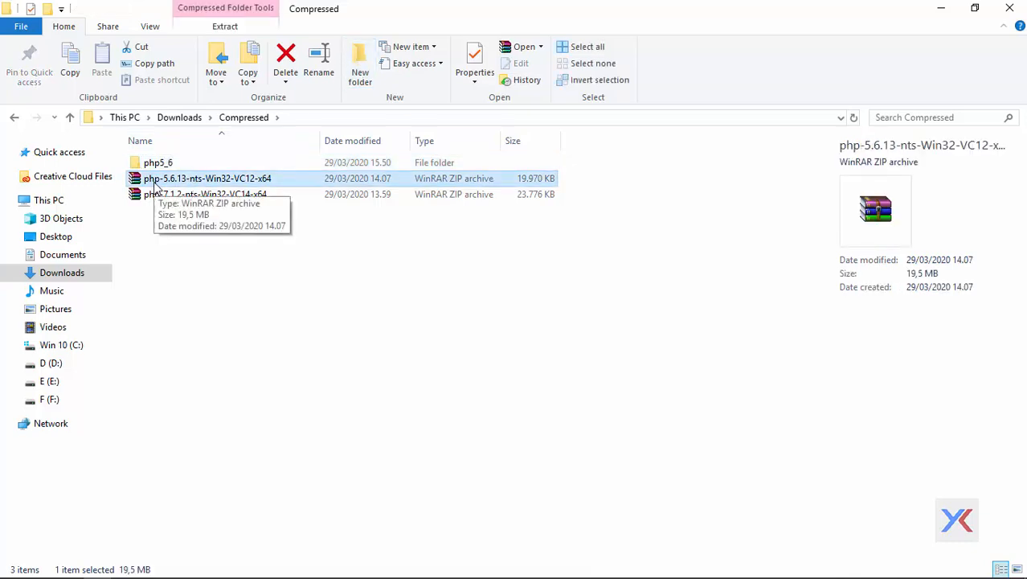
left_click_drag(156, 185, 201, 164)
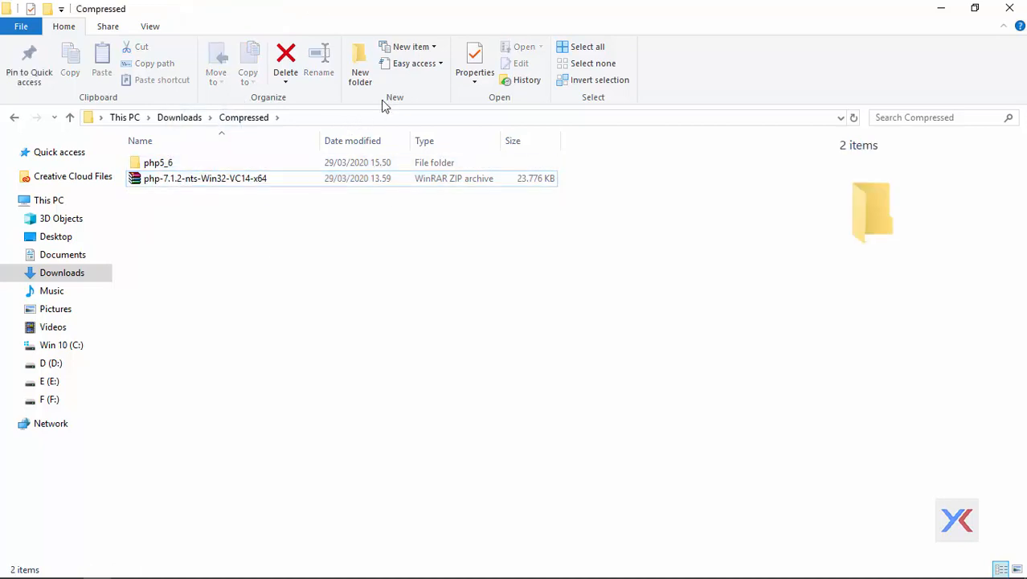
Create a folder named php7_1 in Compressed and move the php-7.1.2-nts-Win32-VC14-x64 archive into it
left_click(366, 52)
type("php7_1")
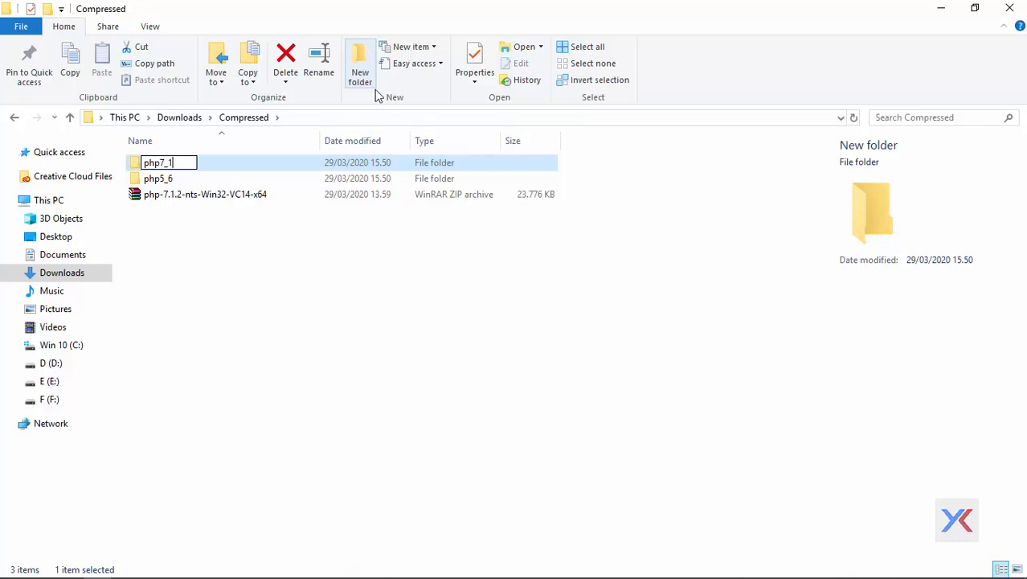
key("Return")
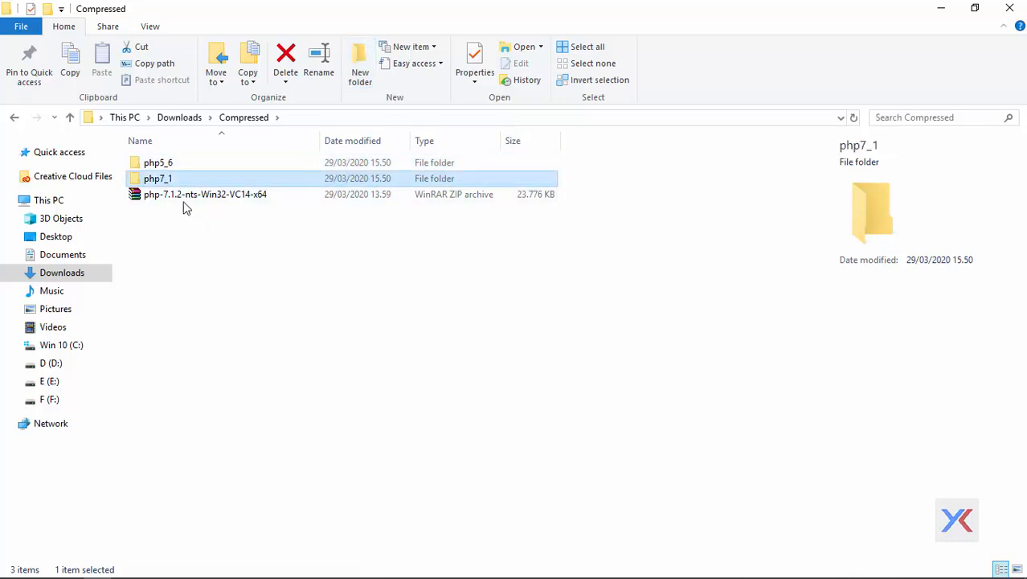
left_click(182, 195)
left_click_drag(179, 197, 220, 182)
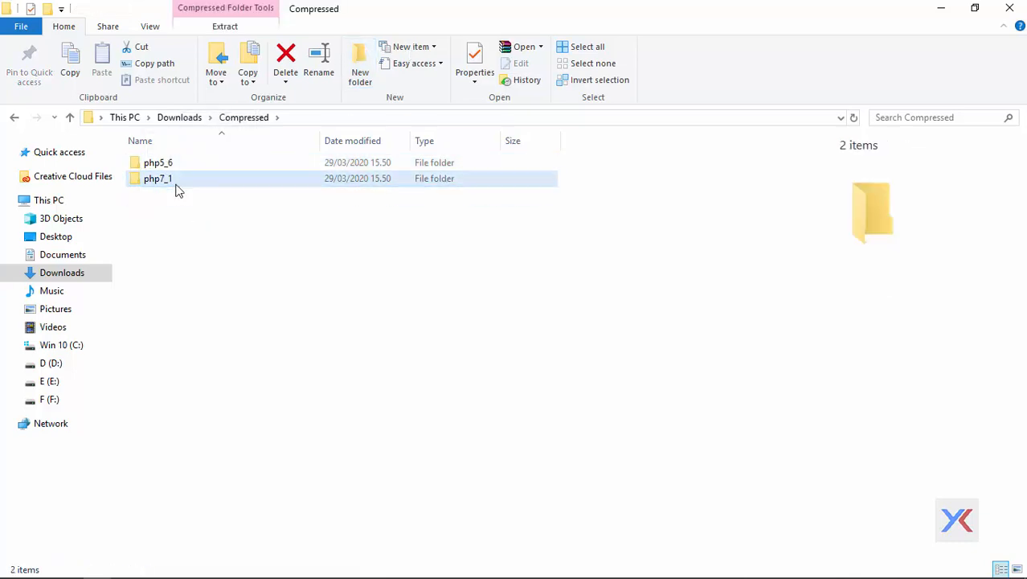
Extract the php-5.6.13-nts-Win32-VC12-x64 archive directly into the php5_6 folder
double_click(181, 166)
right_click(203, 167)
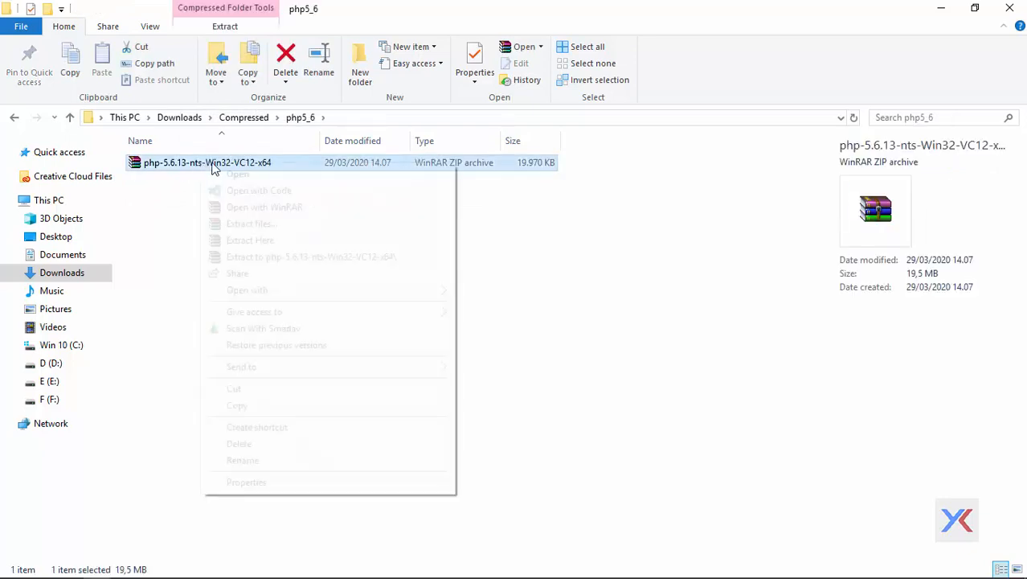
left_click(266, 240)
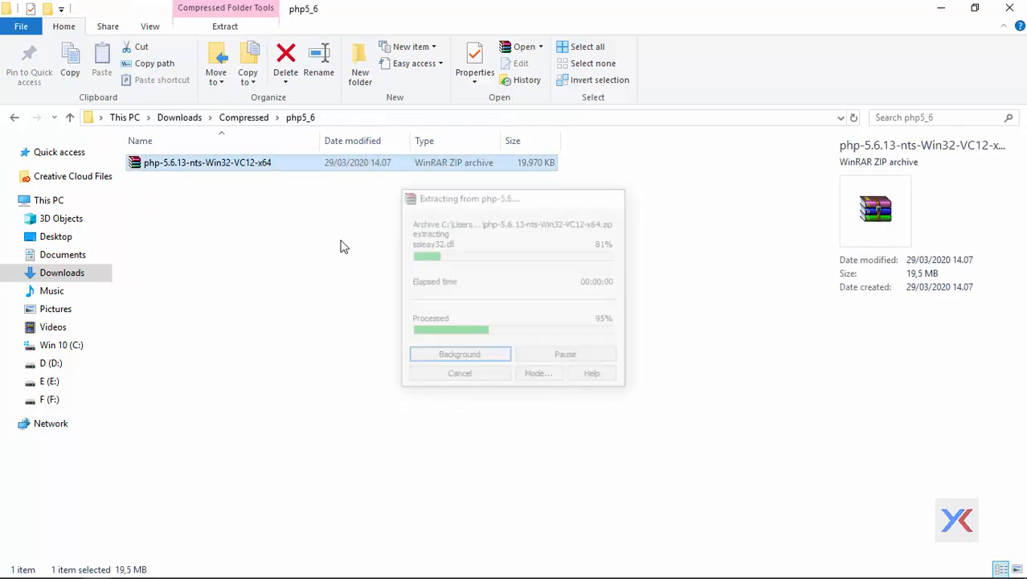
left_click(270, 542)
Move the php-5.6.13-nts-Win32-VC12-x64 archive from the php5_6 folder back to the Compressed folder
left_click(203, 404)
key("ctrl+x")
key("alt+Up")
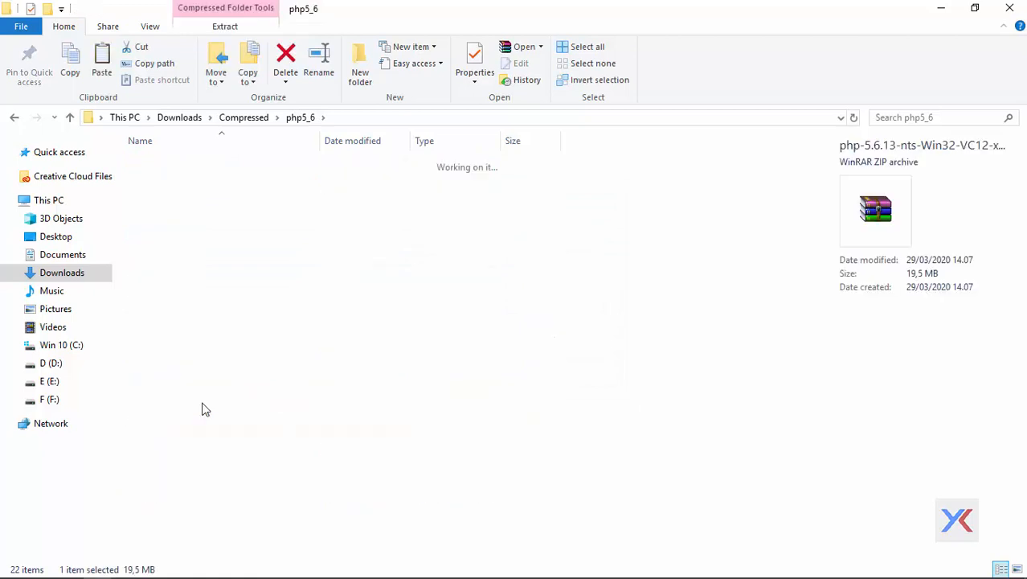
key("ctrl+v")
left_click(158, 209)
Extract the php-7.1.2-nts-Win32-VC14-x64 archive directly into the php7_1 folder
double_click(161, 179)
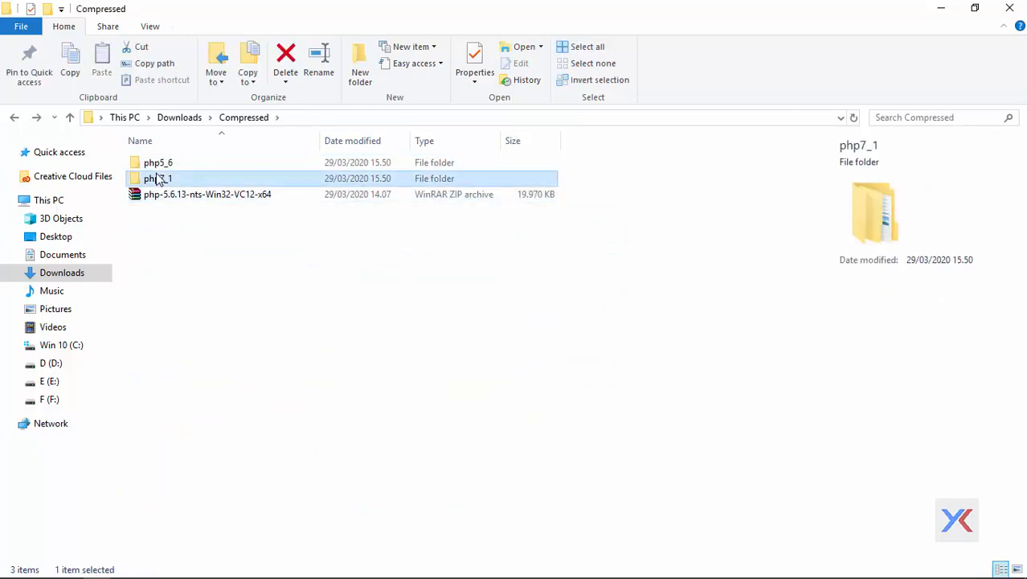
left_click(168, 165)
right_click(167, 165)
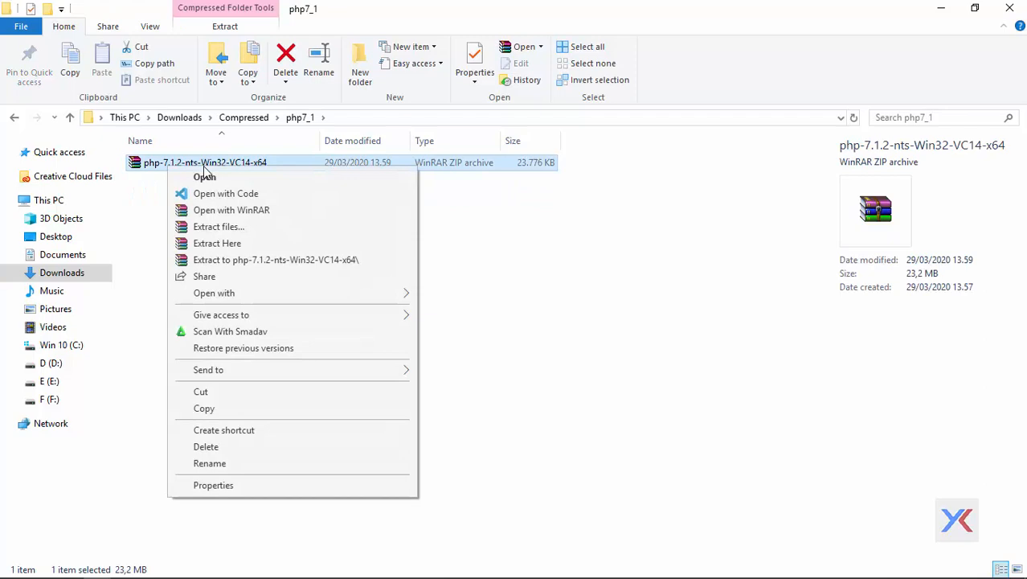
left_click(218, 244)
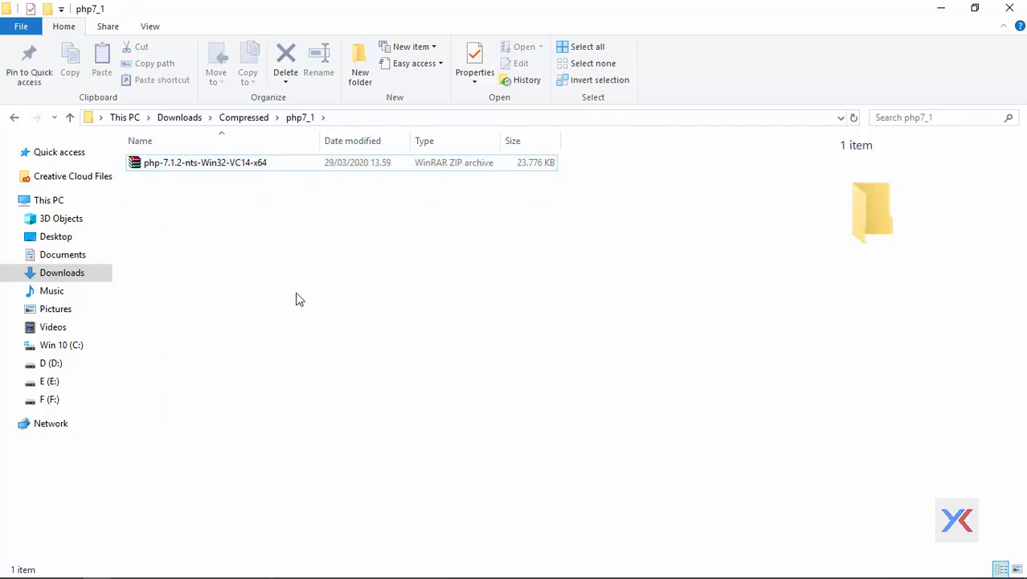
Move the php-7.1.2-nts-Win32-VC14-x64 archive from the php7_1 folder back to the Compressed folder
left_click_drag(808, 261, 809, 459)
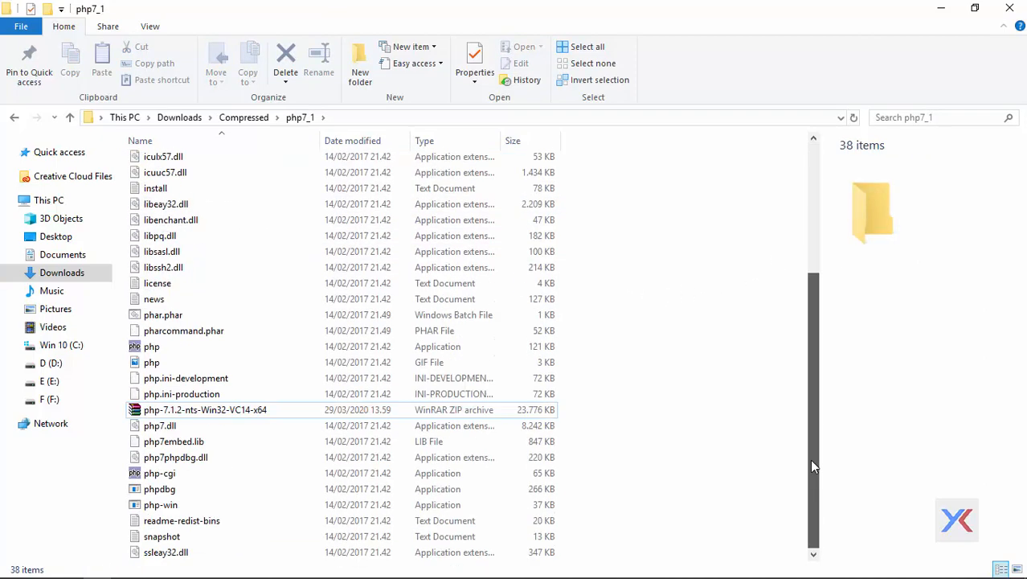
left_click(183, 410)
key("BackSpace")
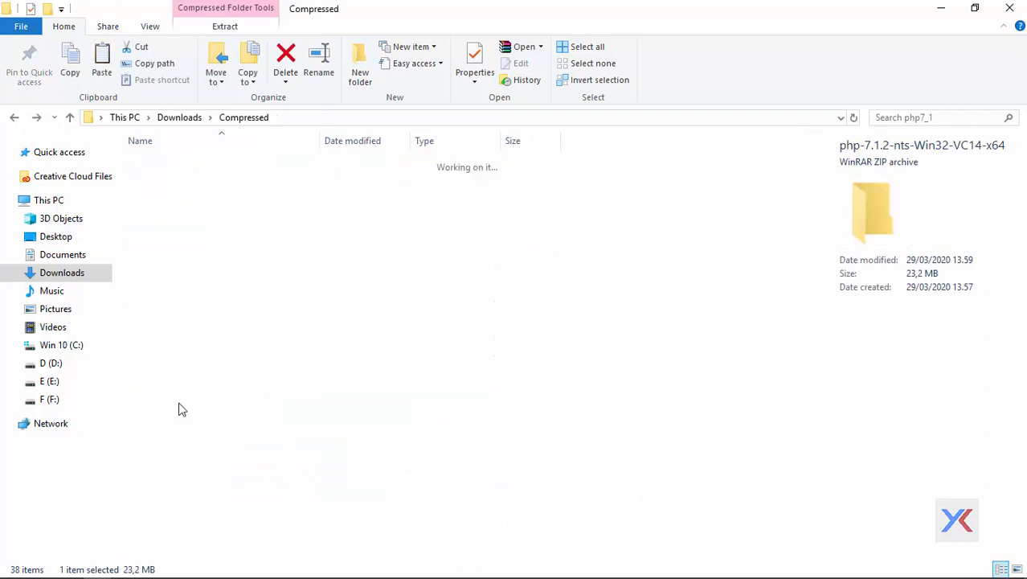
key("ctrl+v")
left_click(192, 341)
Move the php5_6 and php7_1 folders from Compressed to the xampp folder on drive C:
left_click(161, 178)
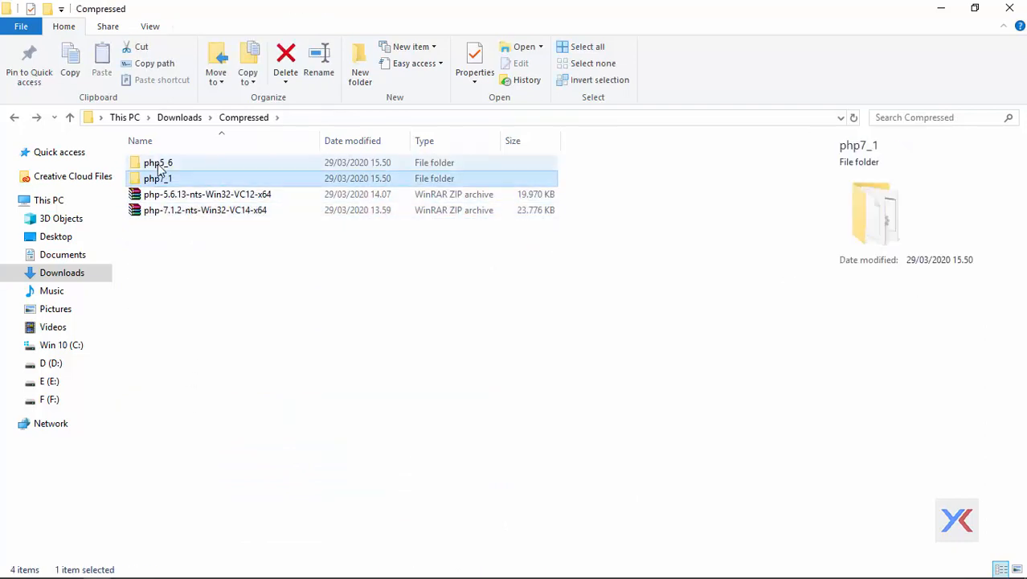
left_click(164, 163, "ctrl")
left_click(233, 253)
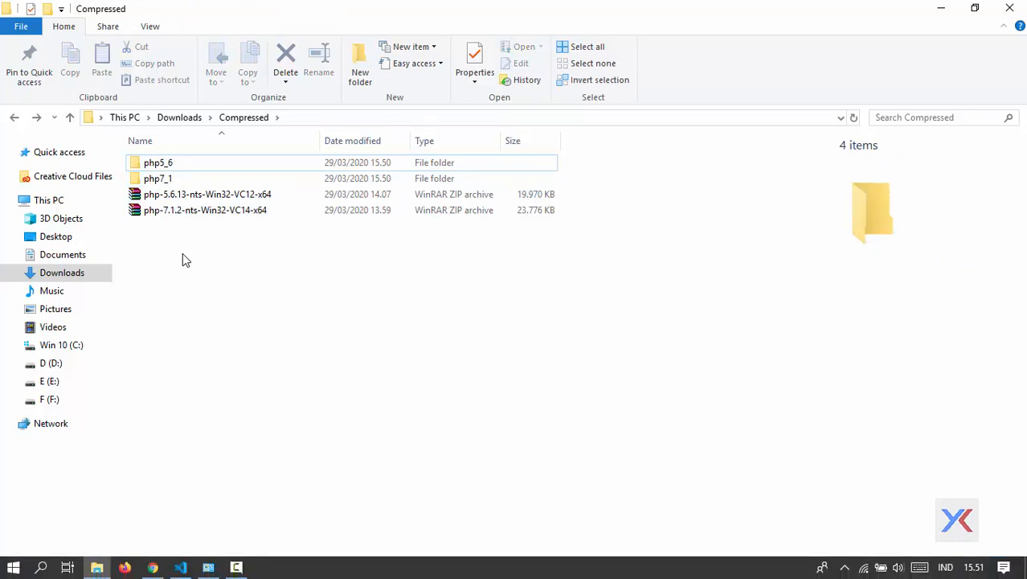
left_click(161, 178)
left_click(165, 162, "ctrl")
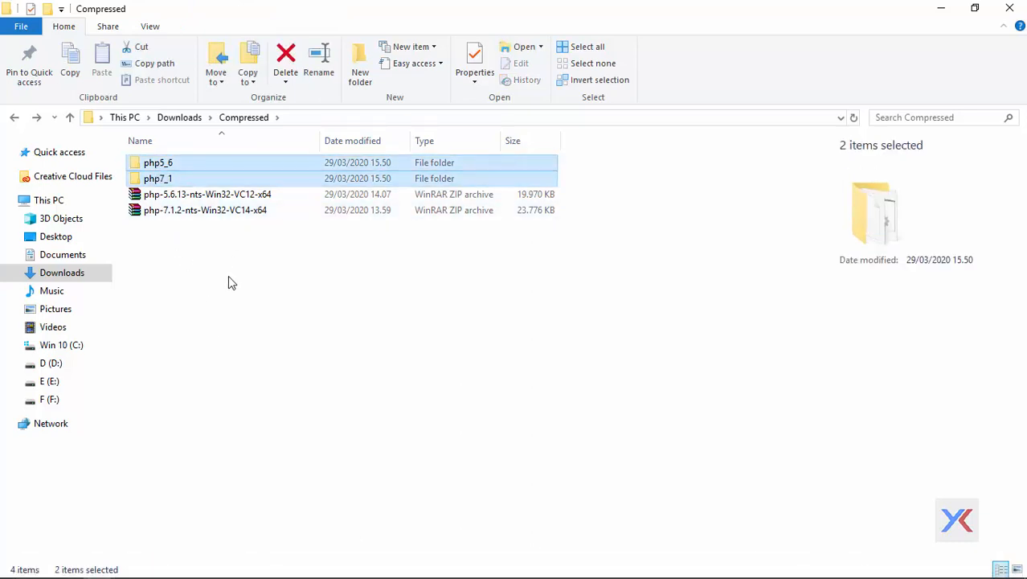
key("ctrl+c")
left_click(61, 348)
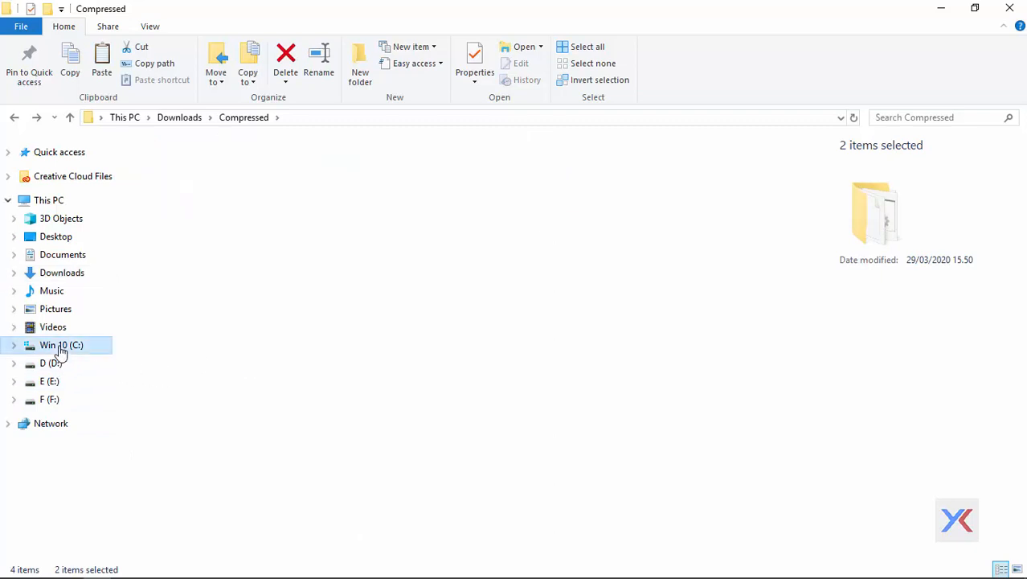
double_click(158, 274)
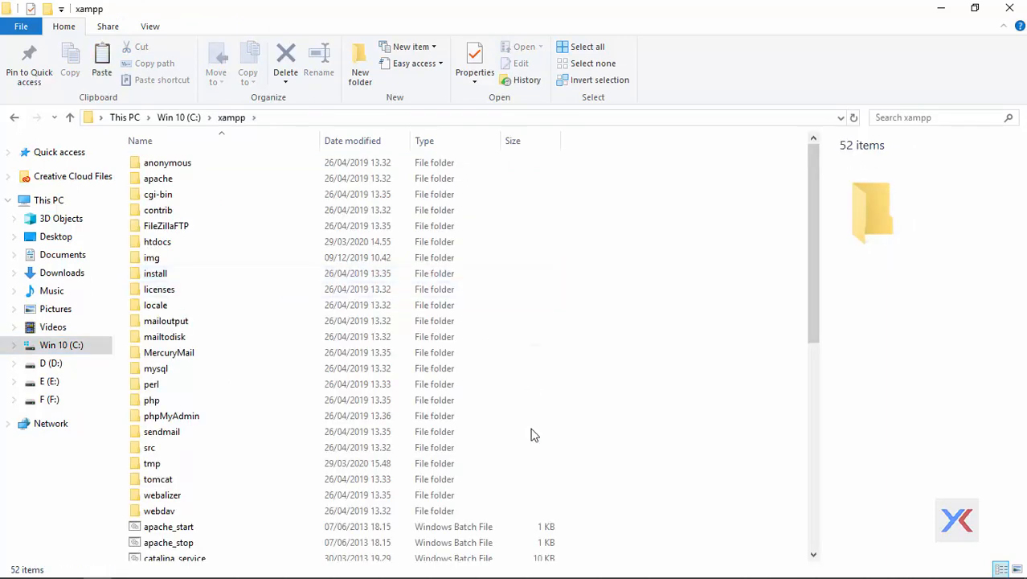
left_click(204, 402)
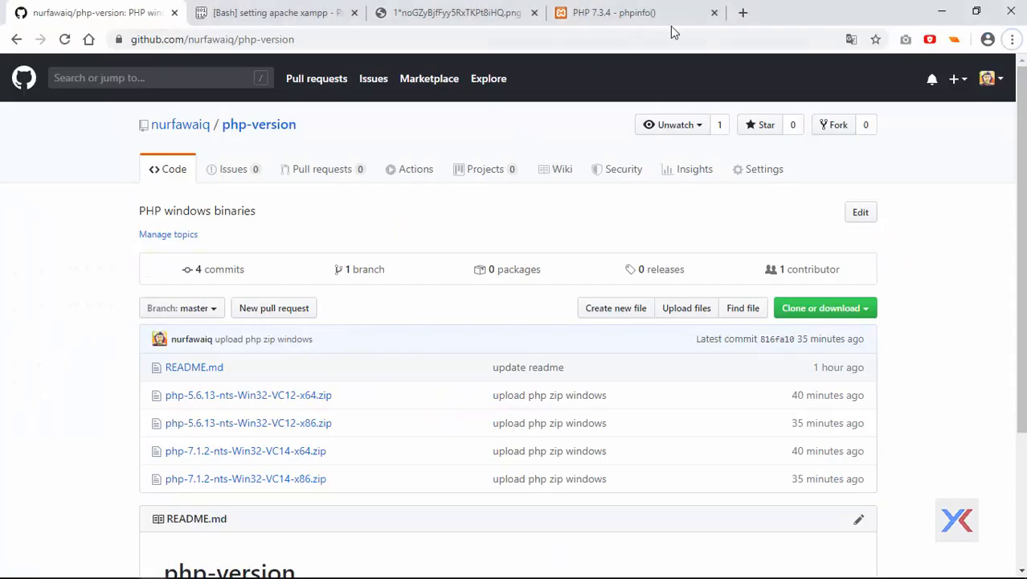
left_click(634, 12)
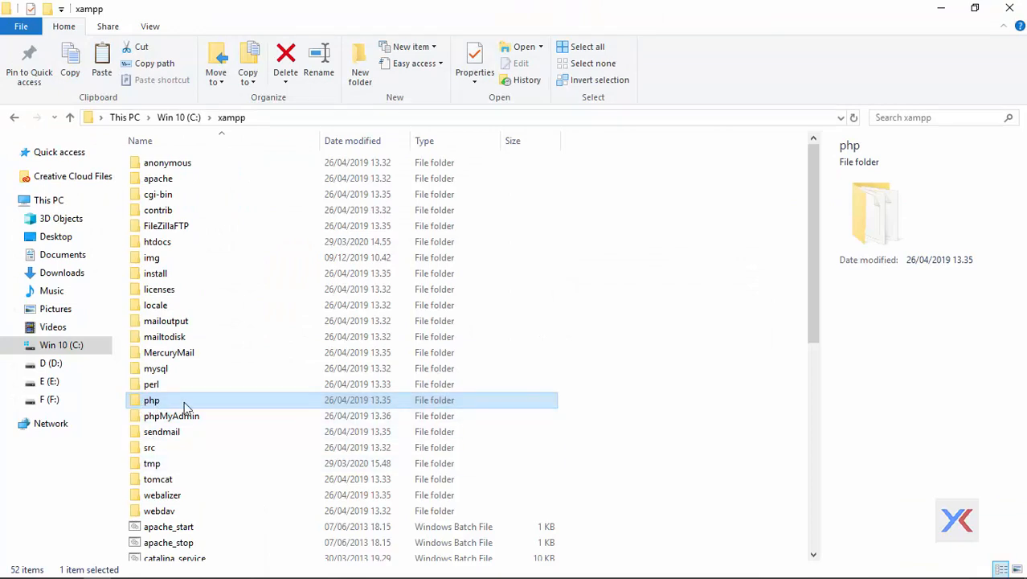
left_click(631, 279)
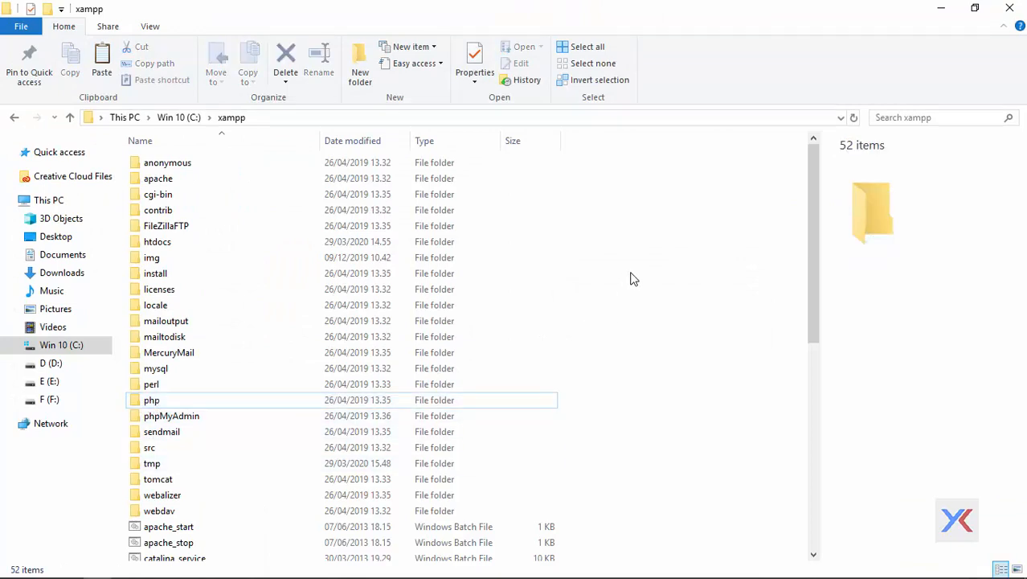
key("ctrl+v")
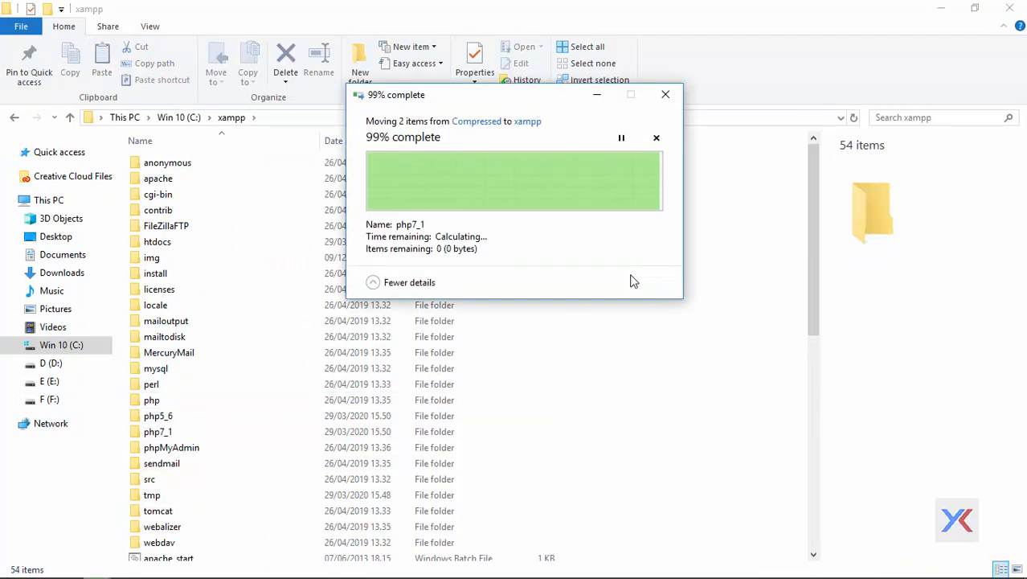
left_click(185, 418)
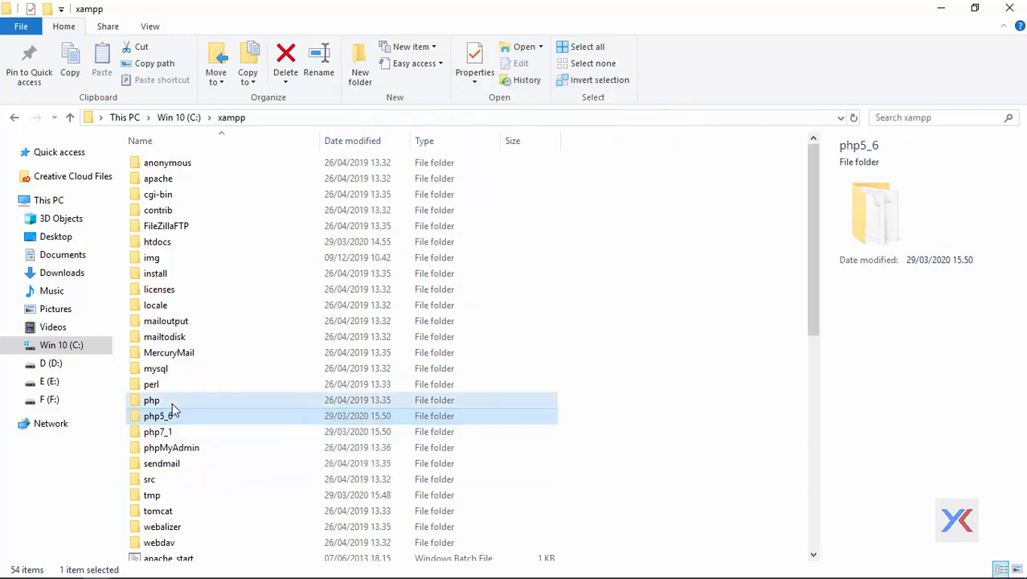
left_click(148, 400)
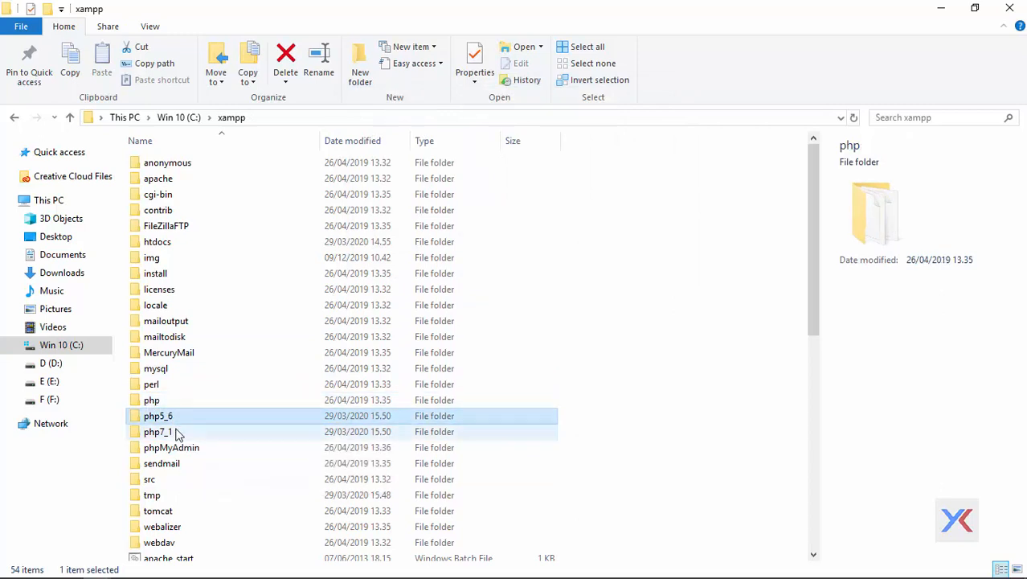
left_click(257, 419)
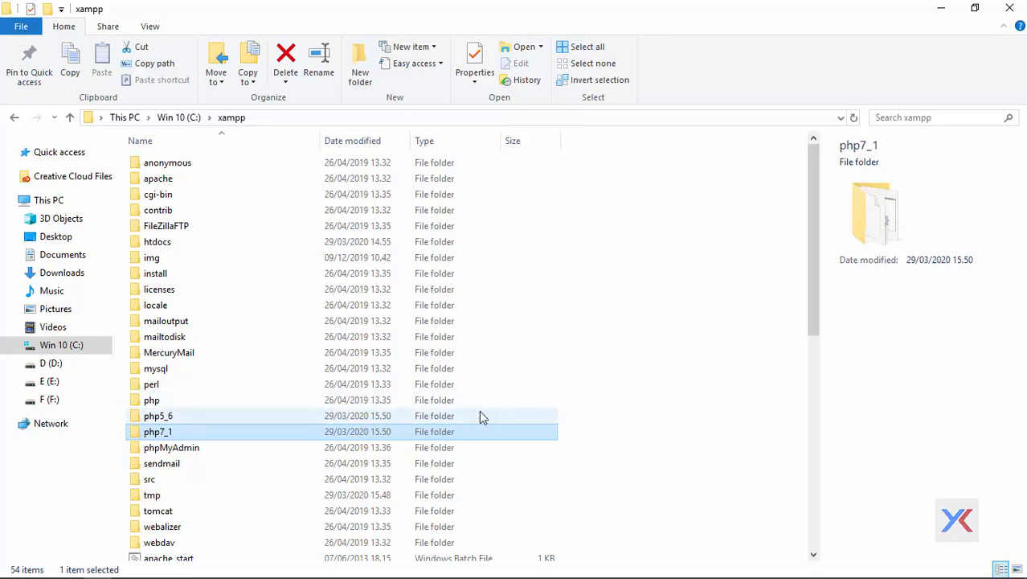
Open the php5_6 folder inside xampp and turn on the display of file name extensions
left_click(166, 417)
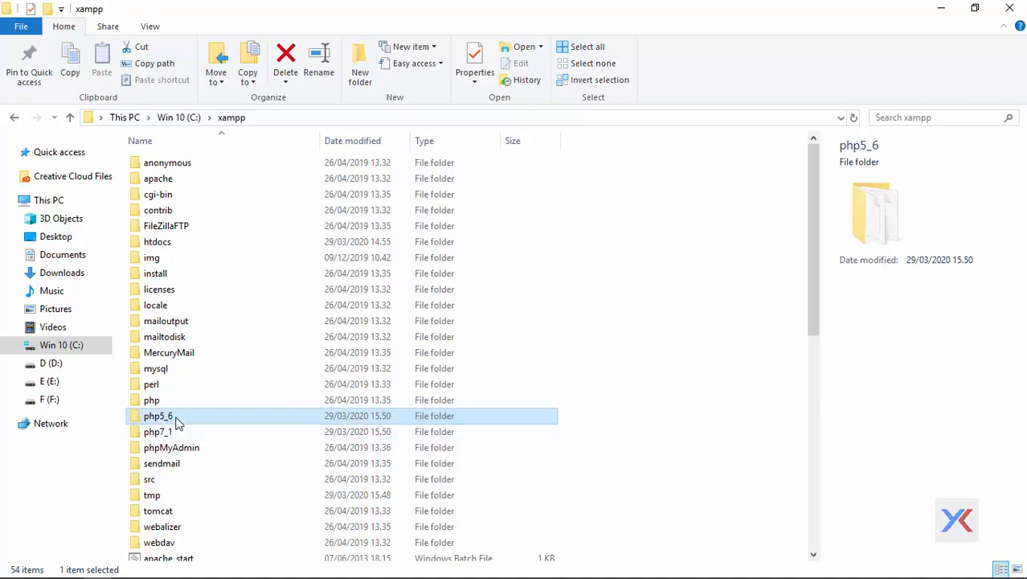
double_click(176, 419)
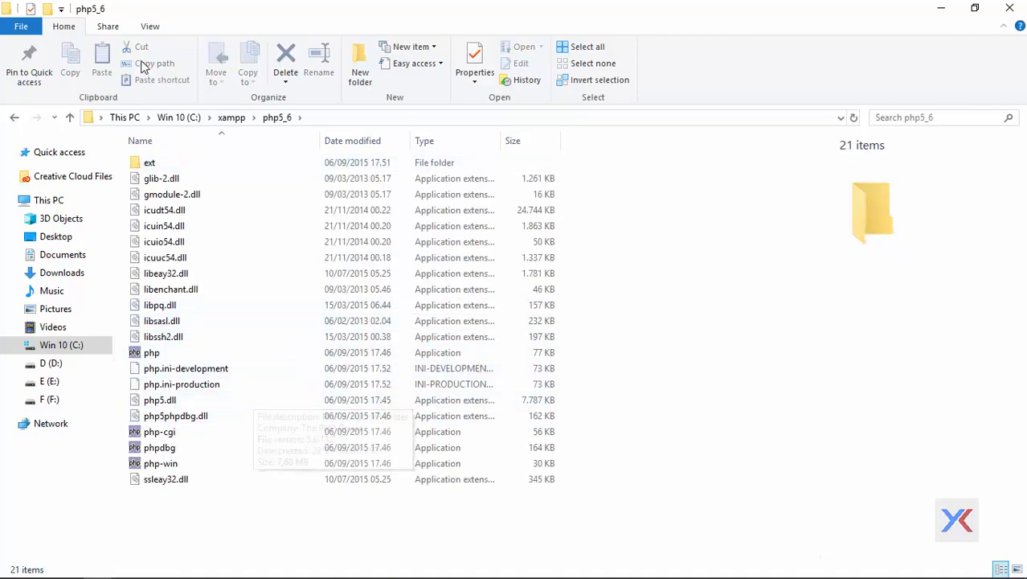
left_click(150, 27)
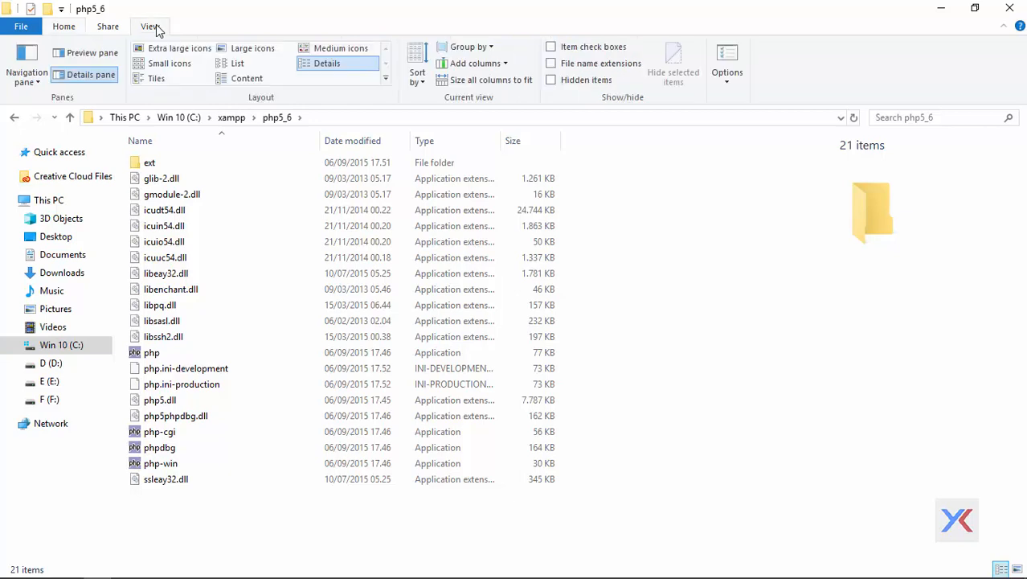
left_click(553, 64)
left_click(62, 28)
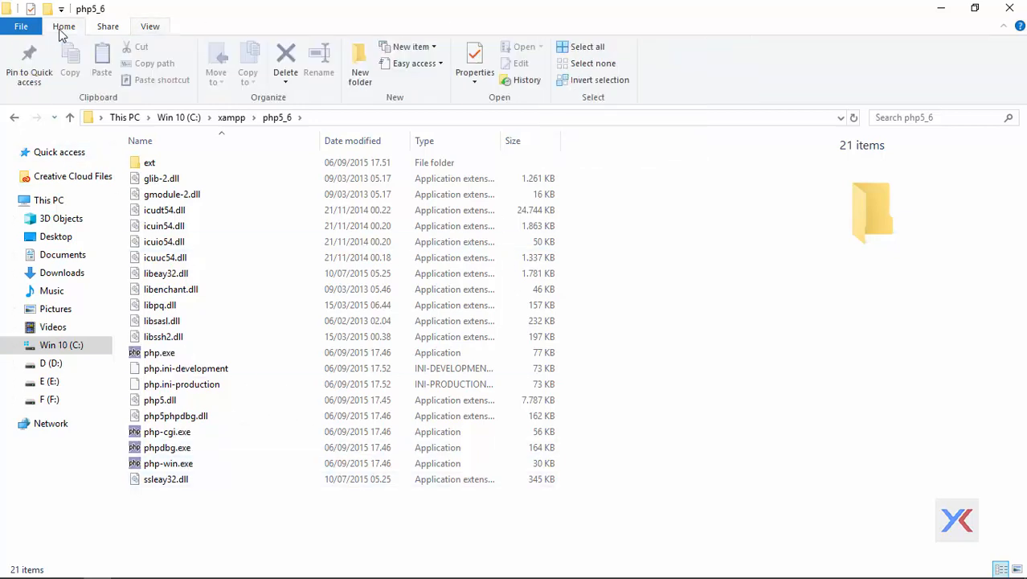
Duplicate the php.ini-production file inside the php5_6 folder
left_click(195, 386)
key("ctrl+c")
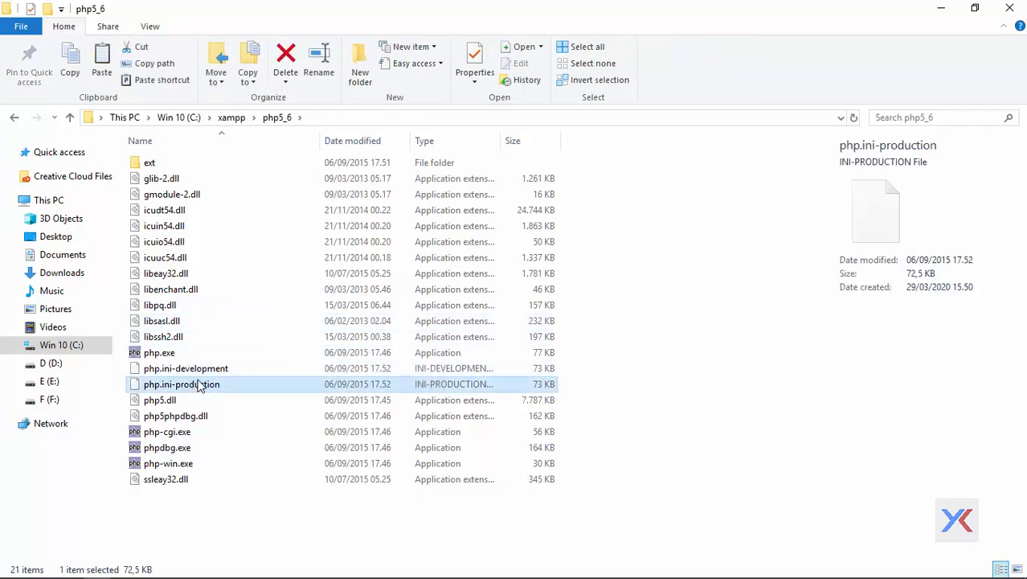
key("ctrl+v")
Rename the copy of php.ini-production in the php5_6 folder as php.ini
key("F2")
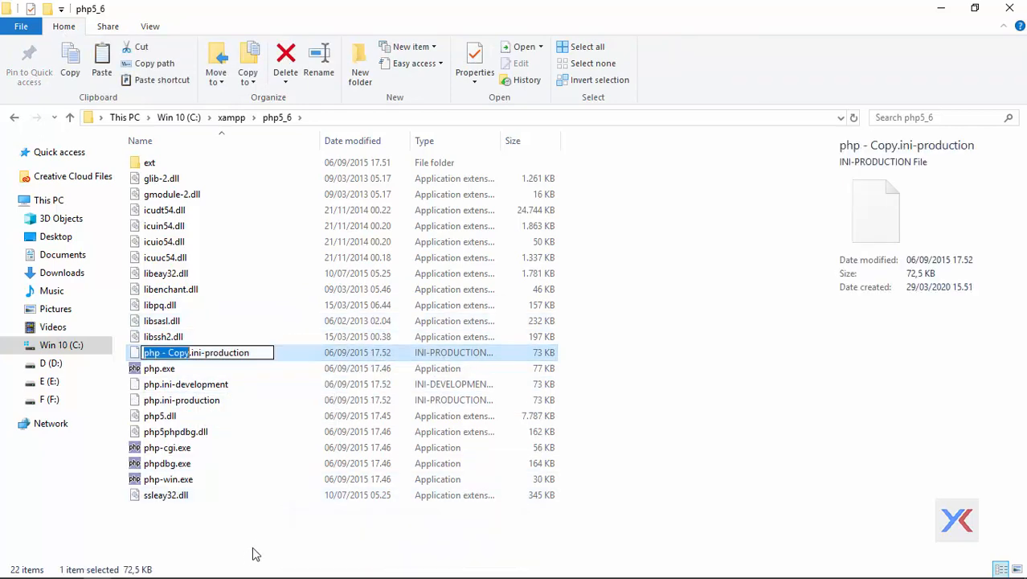
key("Right")
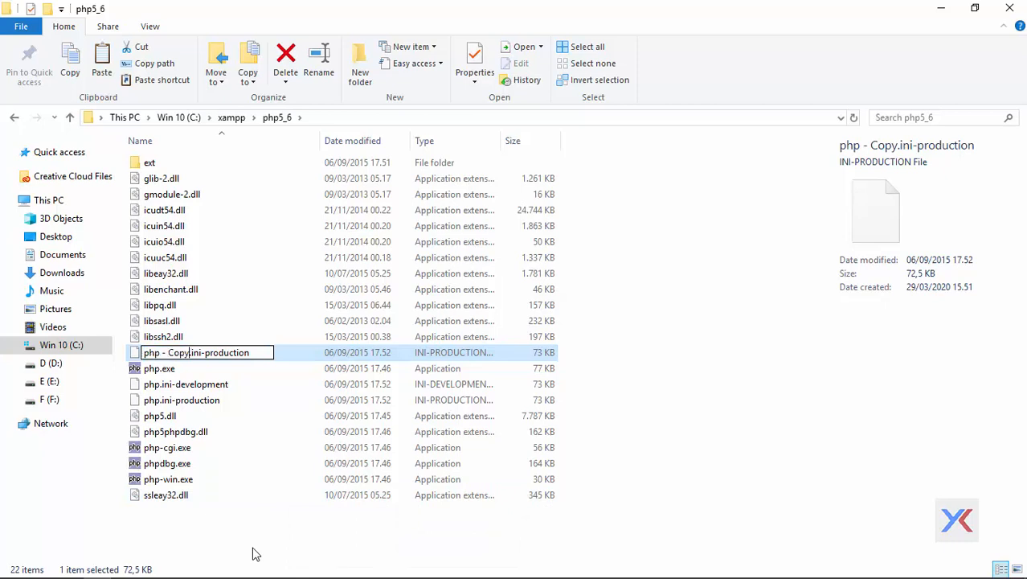
key("ctrl+shift+Left")
key("ctrl+shift+Left")
key("BackSpace")
key("ctrl+shift+Right")
key("ctrl+shift+Right")
key("BackSpace")
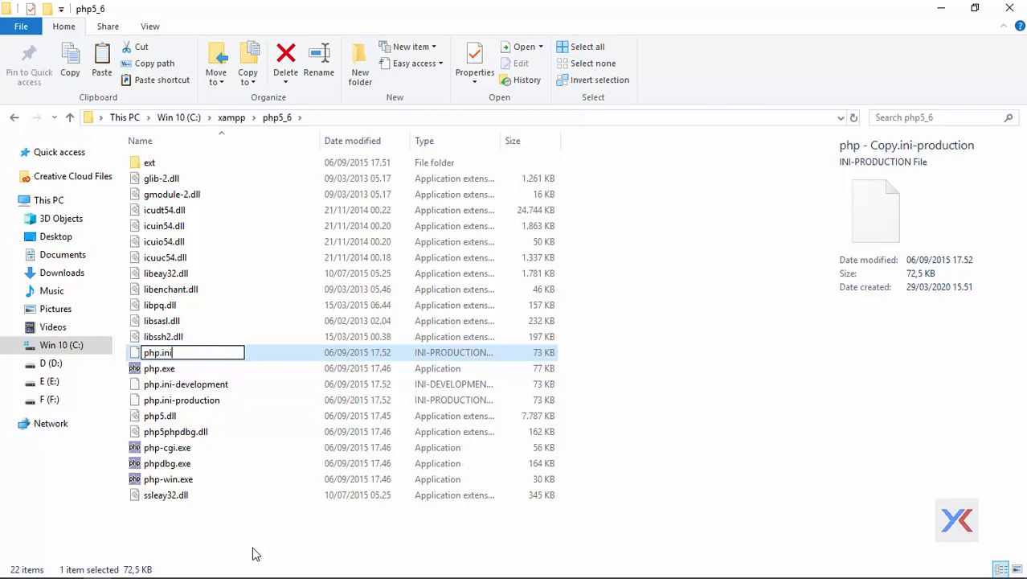
key("Return")
left_click(582, 303)
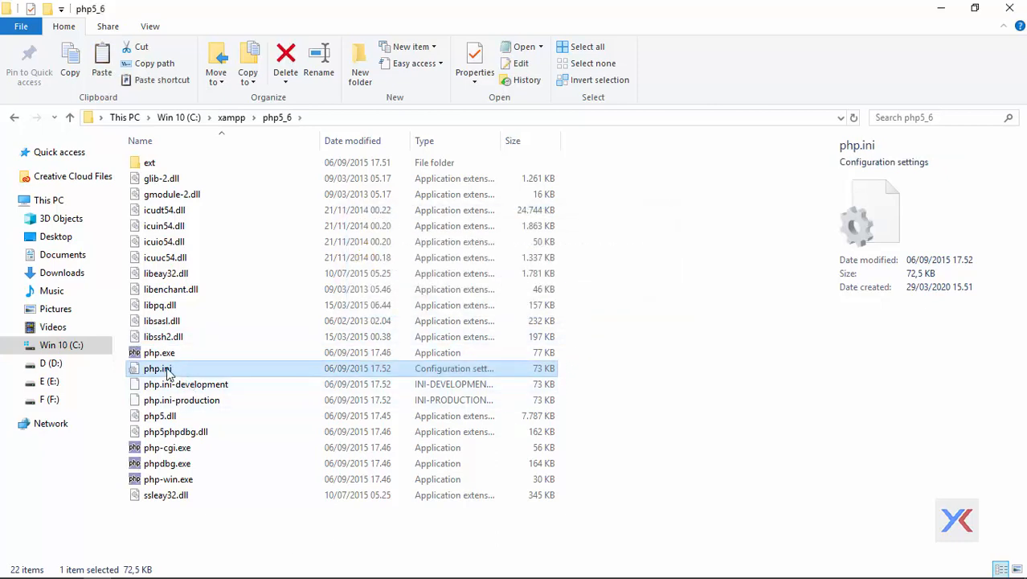
Open the php5_6 php.ini file in Visual Studio Code and search it for "extension"
right_click(176, 373)
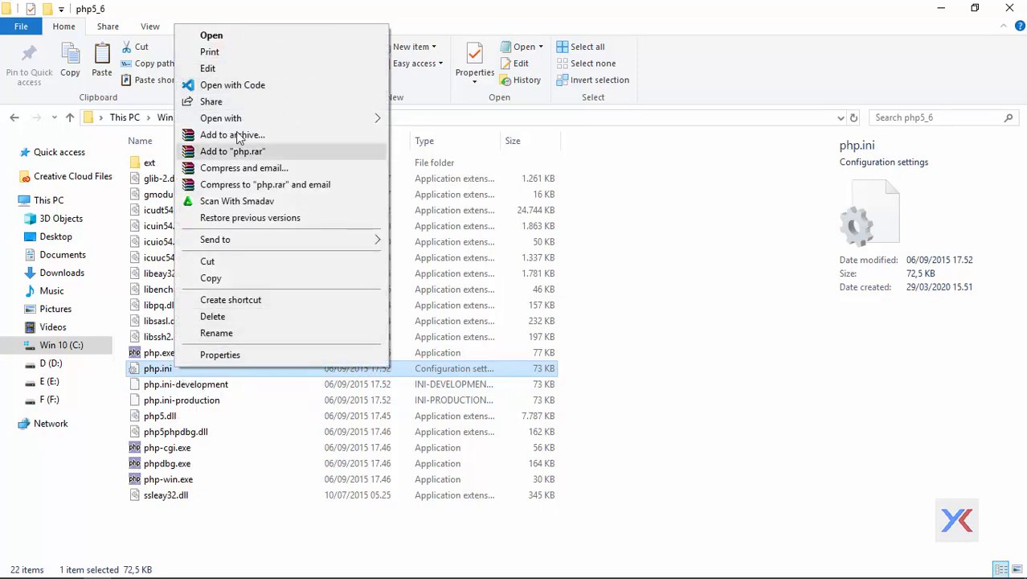
left_click(257, 85)
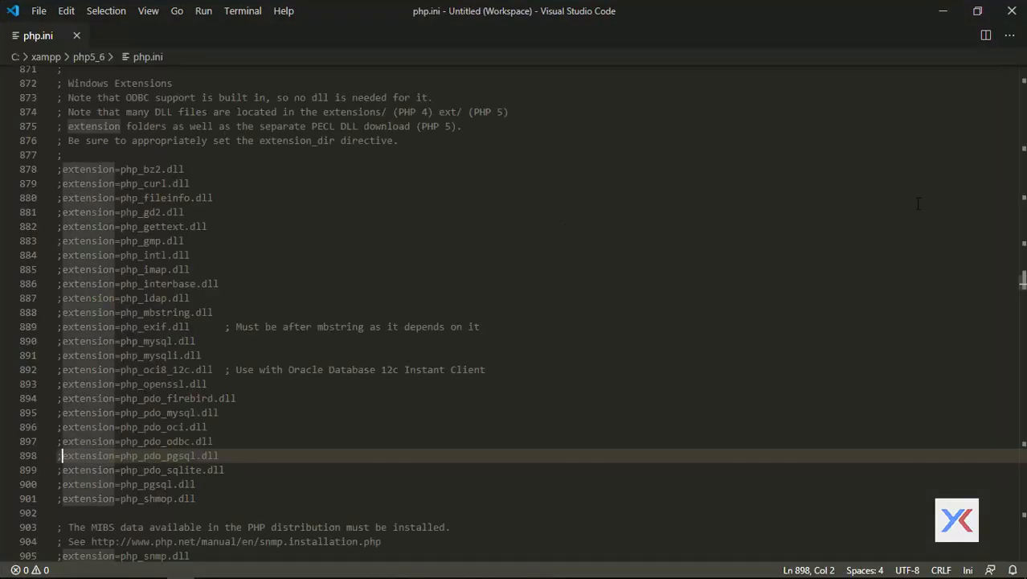
scroll(540, 320, "up", 4)
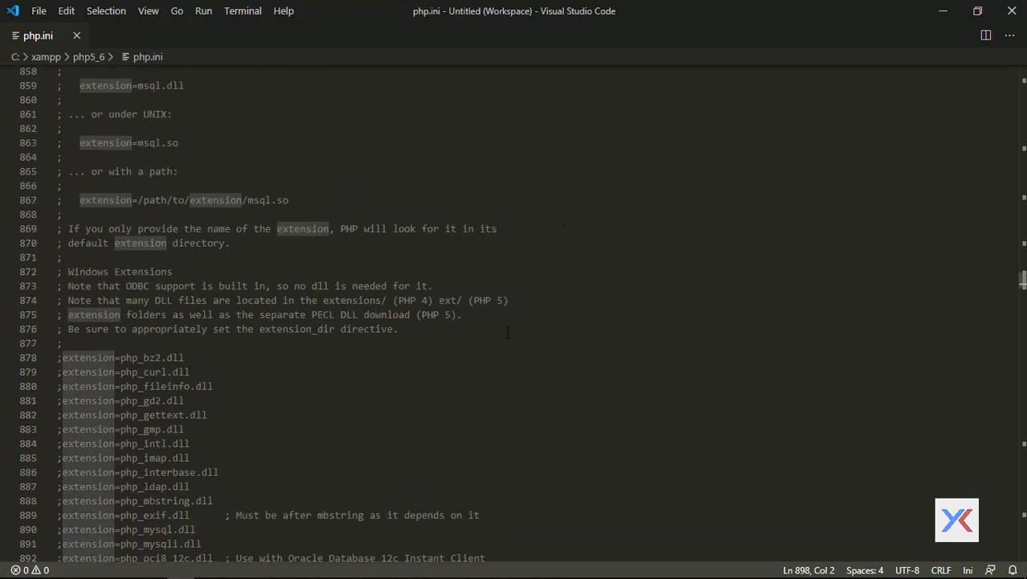
key("ctrl+f")
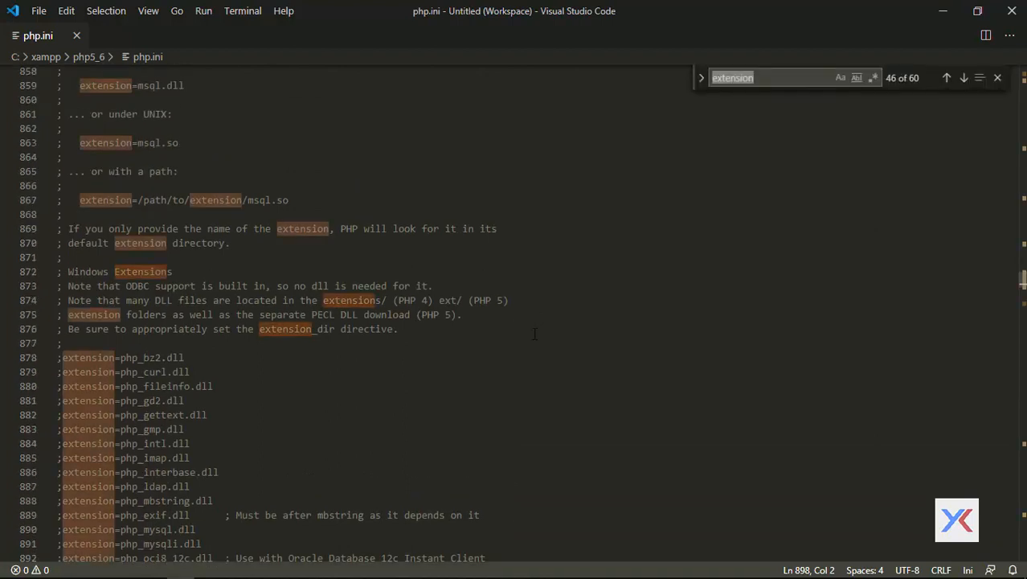
type("extension")
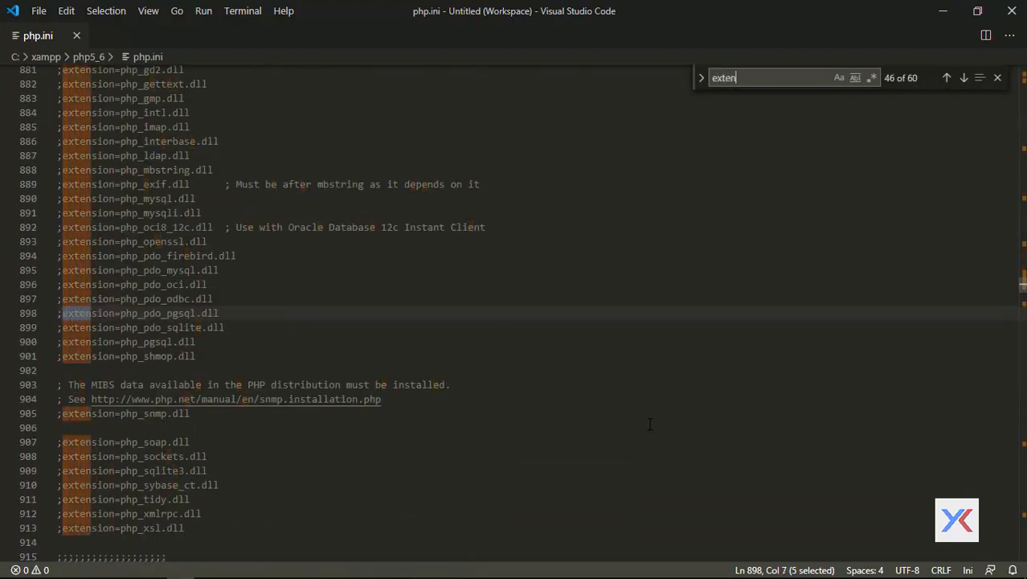
key("Return")
key("Return")
key("Return")
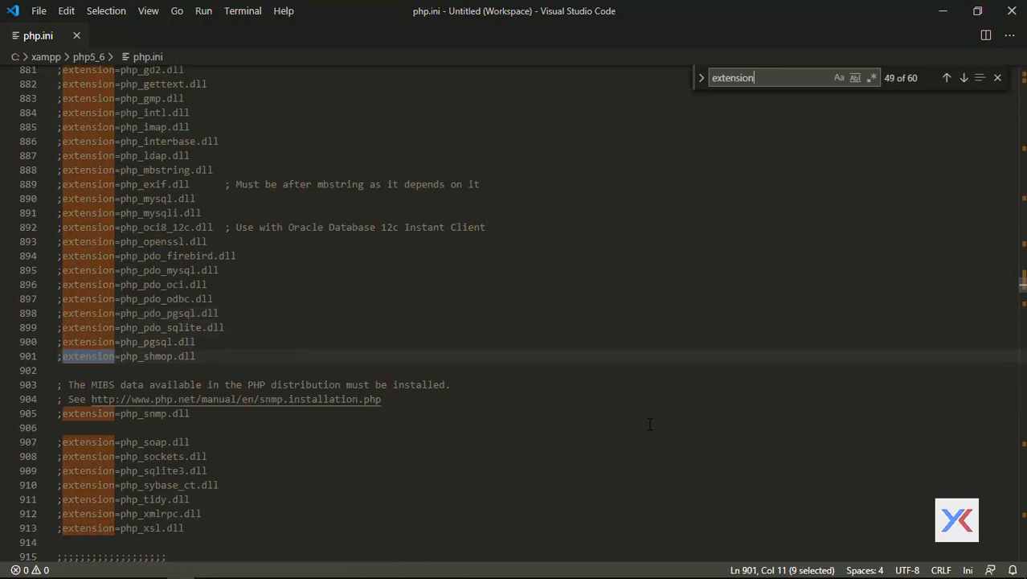
Go through the "extension" matches from the start of php.ini to the extension_dir setting for Windows and highlight that line
left_click_drag(1023, 305, 1022, 88)
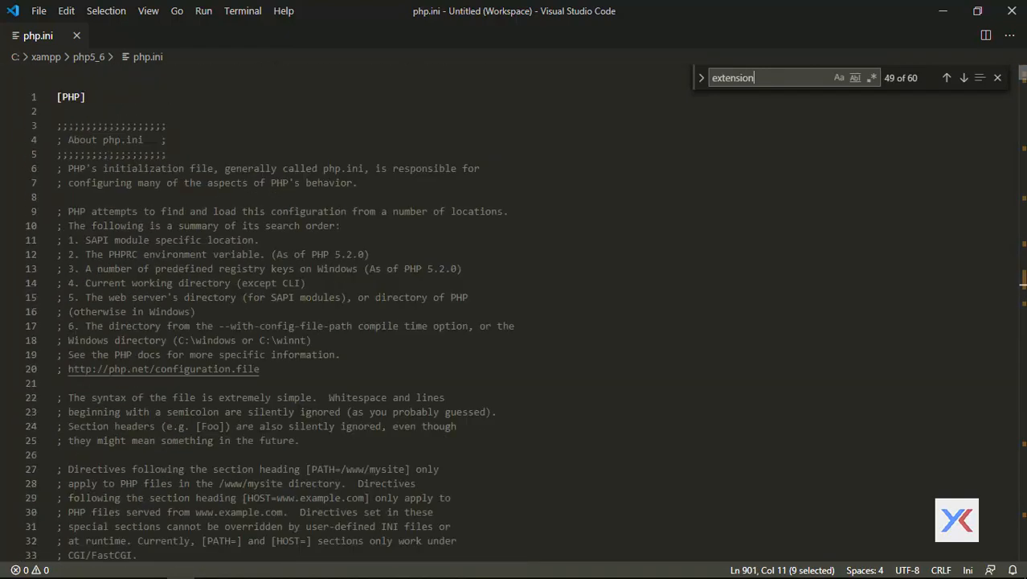
left_click(359, 105)
left_click(766, 74)
key("Return")
key("Return")
key("Return")
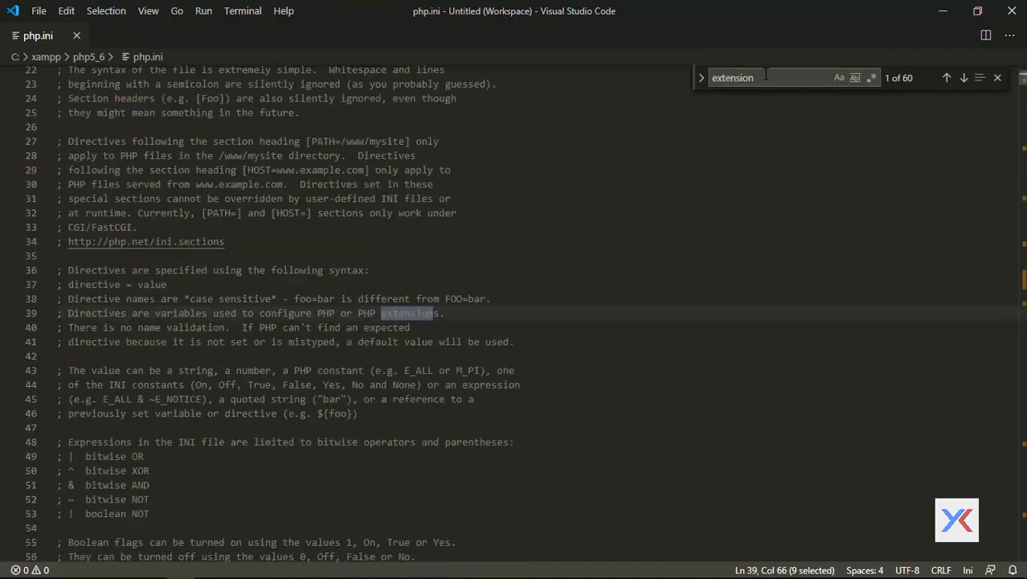
key("Return")
key("Return")
key("Return")
key("Return")
key("Return")
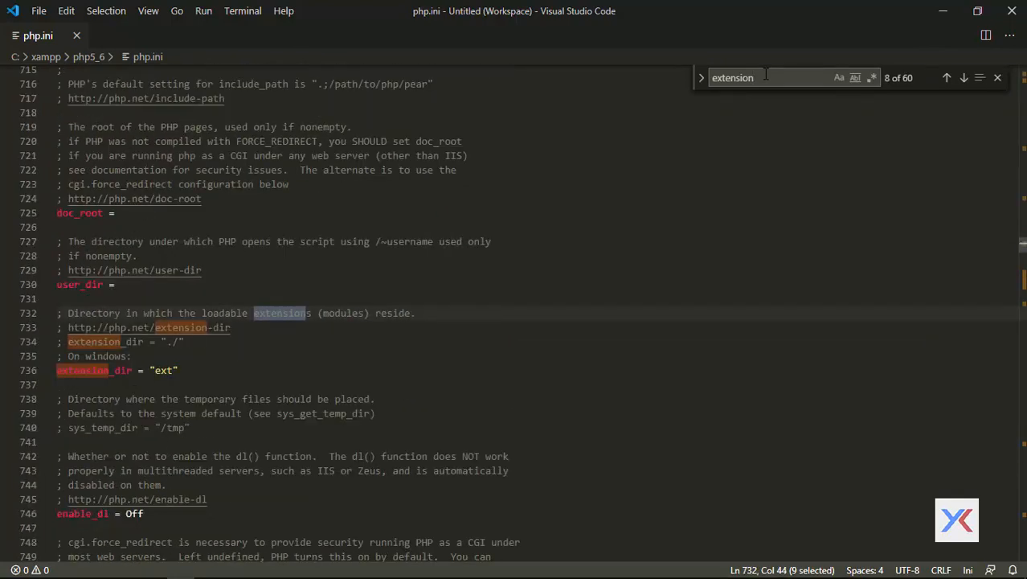
left_click(185, 369)
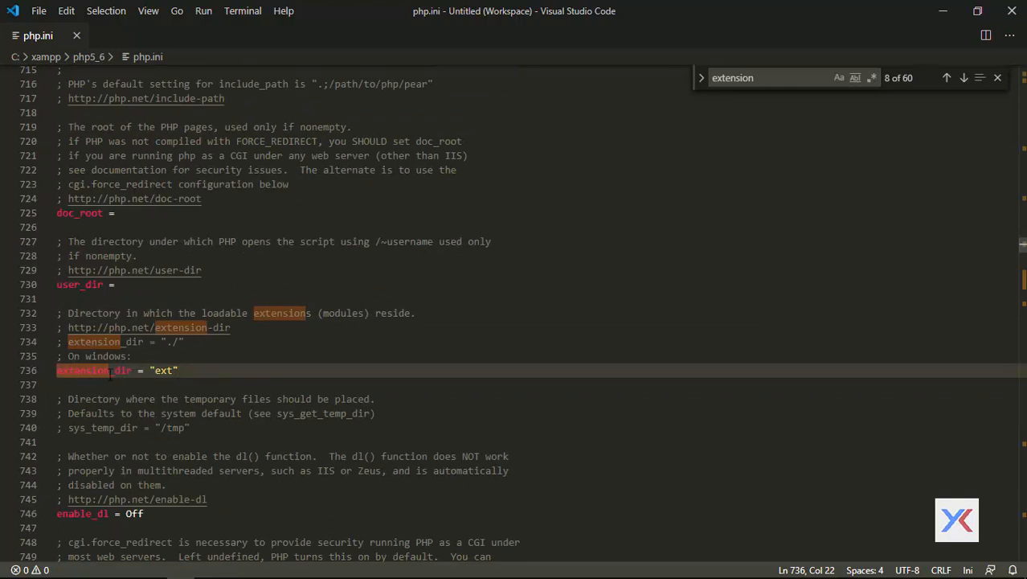
left_click_drag(192, 372, 48, 375)
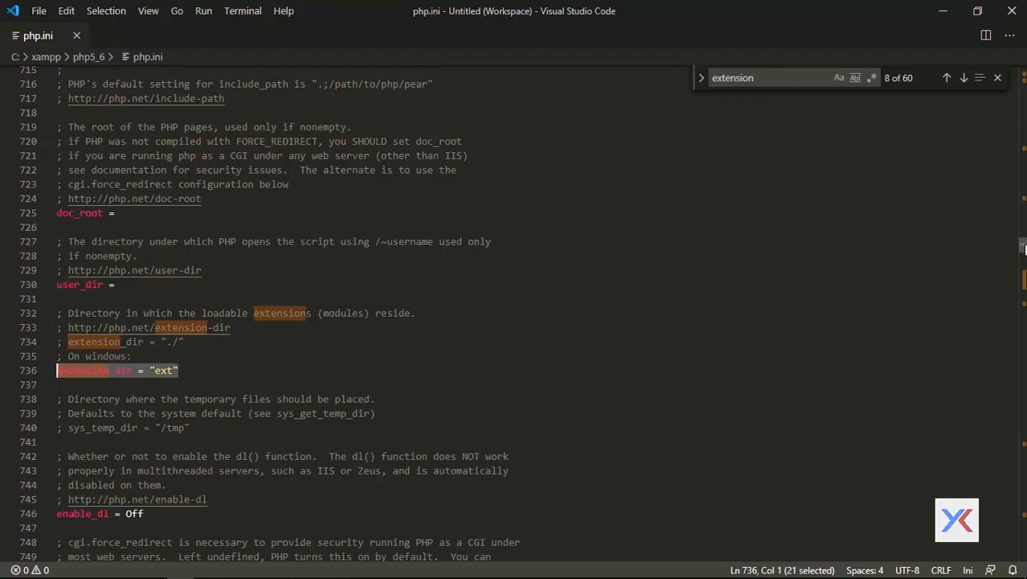
Uncomment the php_bz2.dll, php_curl.dll and php_fileinfo.dll extension lines under Windows Extensions in php.ini
scroll(1024, 249, "down", 20)
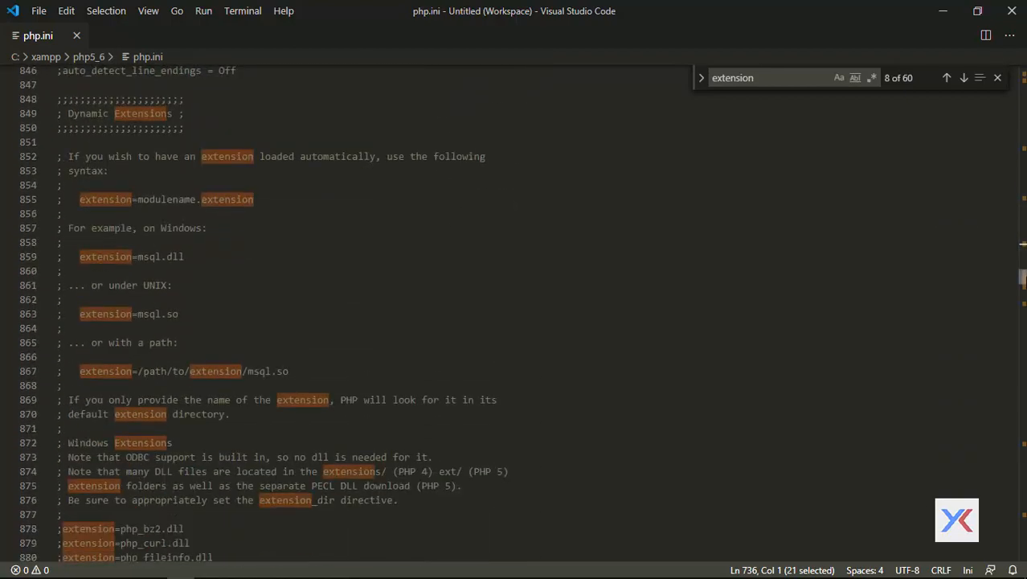
scroll(349, 289, "up", 4)
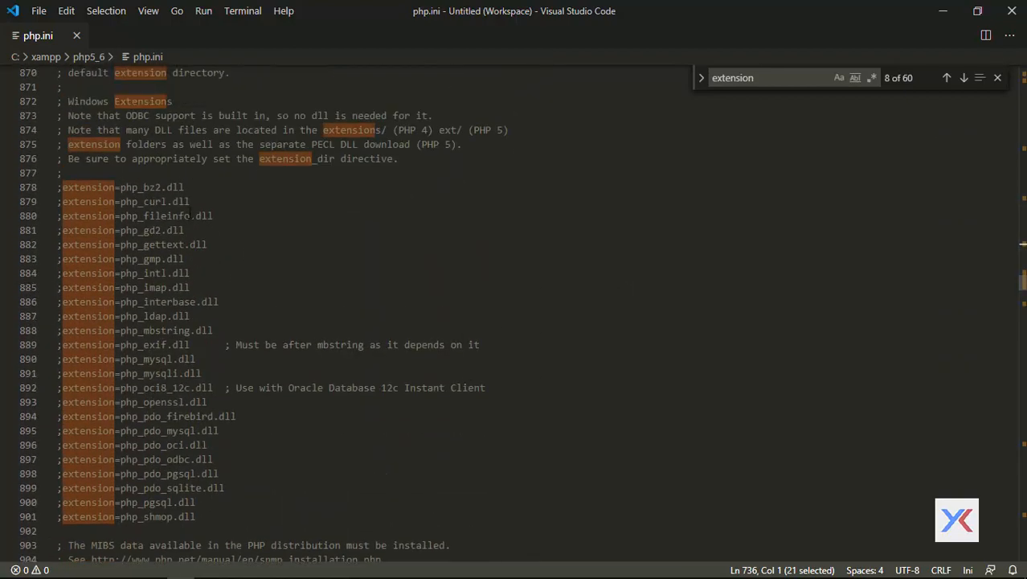
left_click(62, 187)
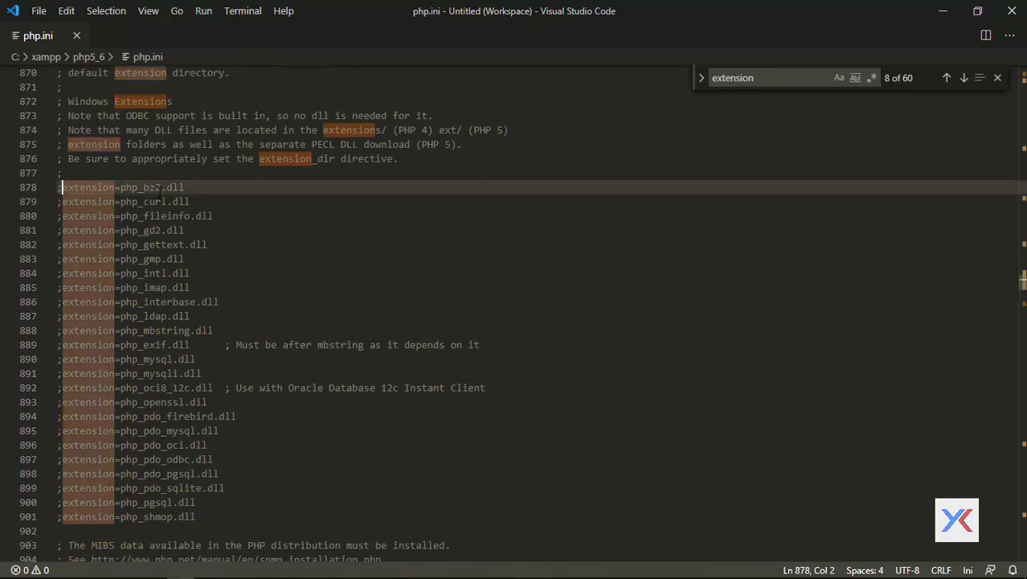
key("BackSpace")
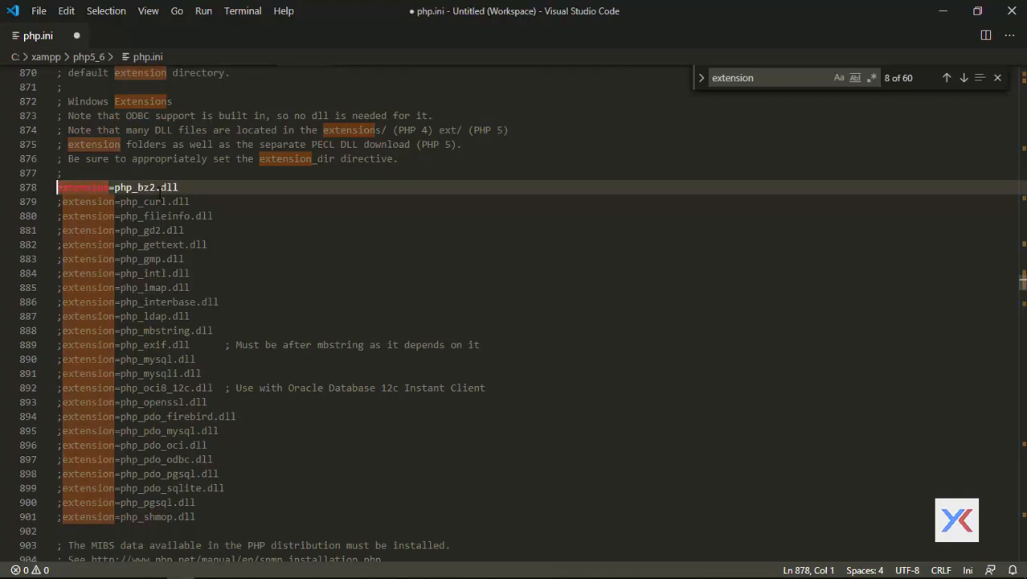
key("Down")
key("Delete")
key("Down")
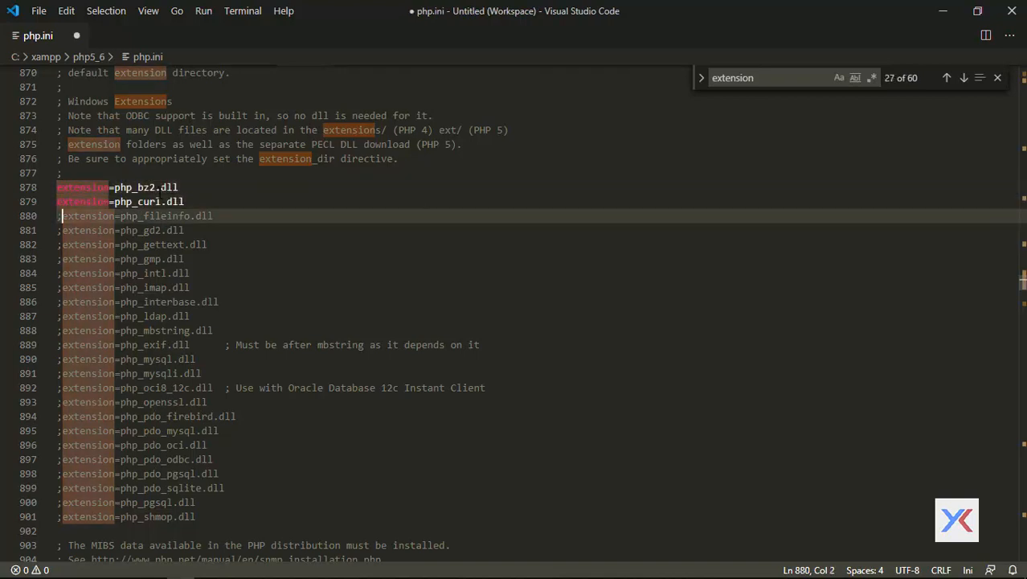
key("Delete")
Uncomment the php_gd2.dll and php_gettext.dll extension lines
key("Down")
key("Right")
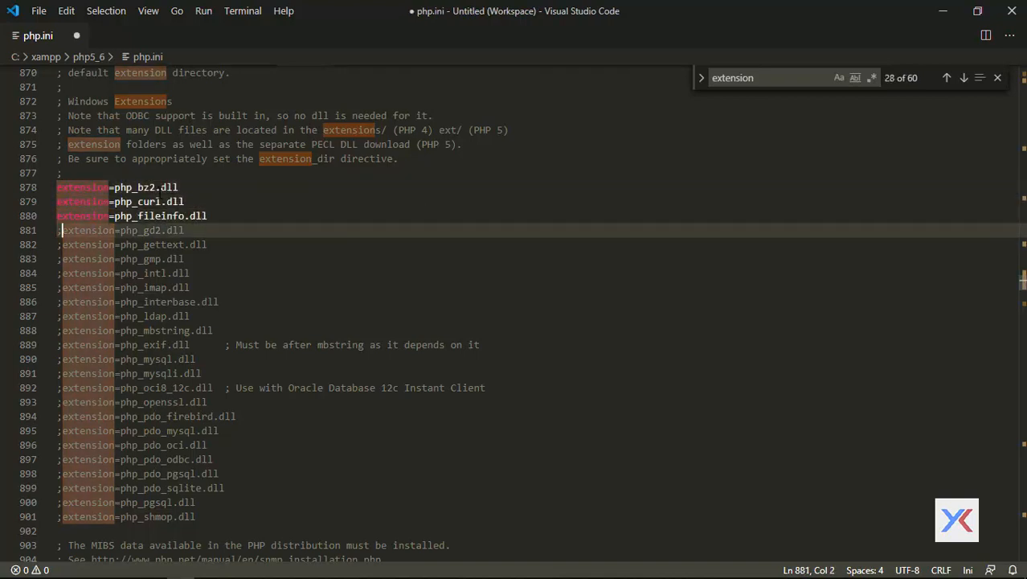
key("BackSpace")
key("Down")
key("Right")
key("BackSpace")
Uncomment the php_mbstring.dll and php_exif.dll extension lines, leaving gmp through ldap commented out
key("Down")
key("Down")
key("Down")
key("Down")
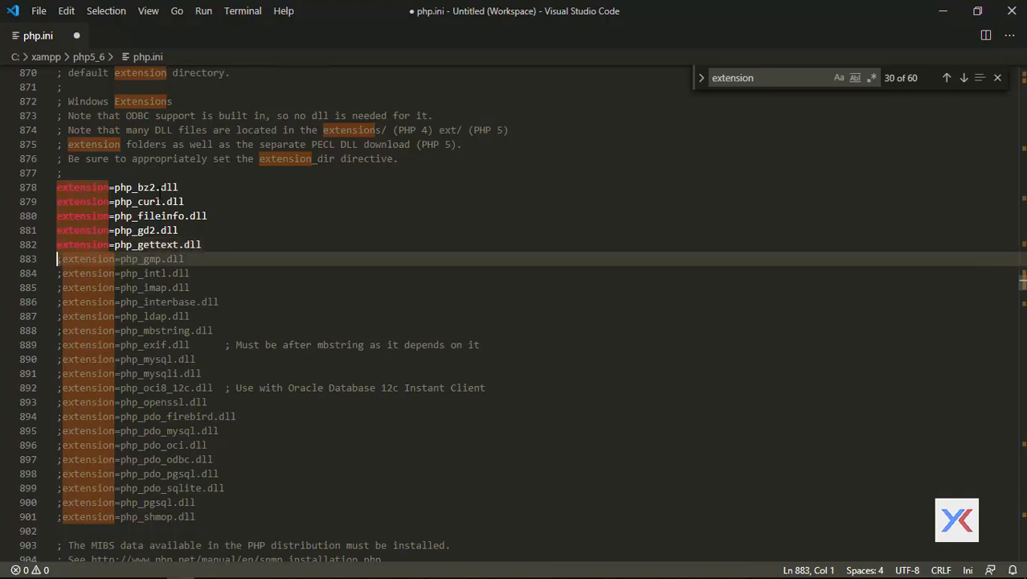
key("Down")
key("Down")
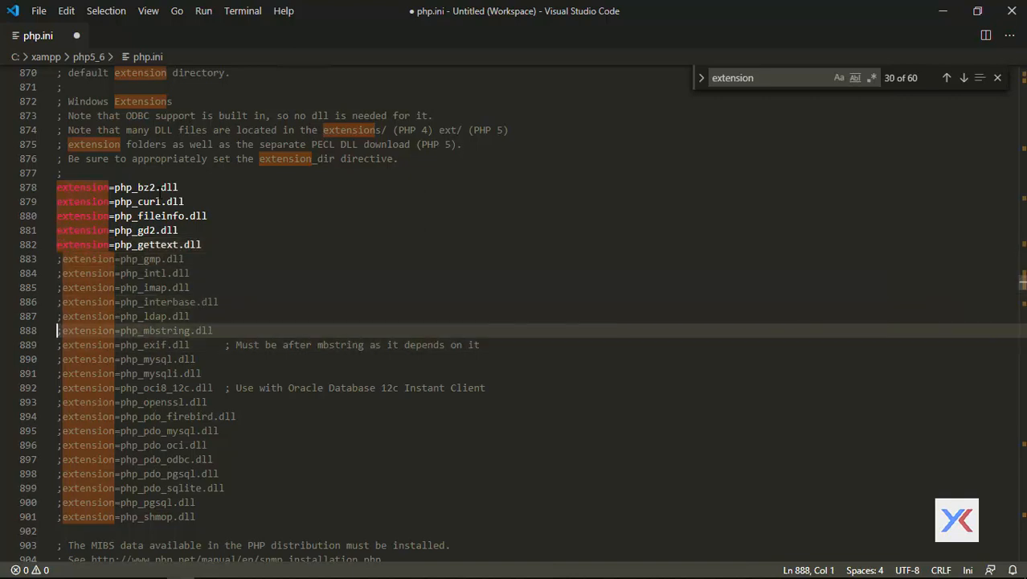
key("Right")
key("BackSpace")
key("Down")
key("Right")
key("BackSpace")
Uncomment the php_mysql.dll and php_mysqli.dll extension lines
key("Down")
key("Right")
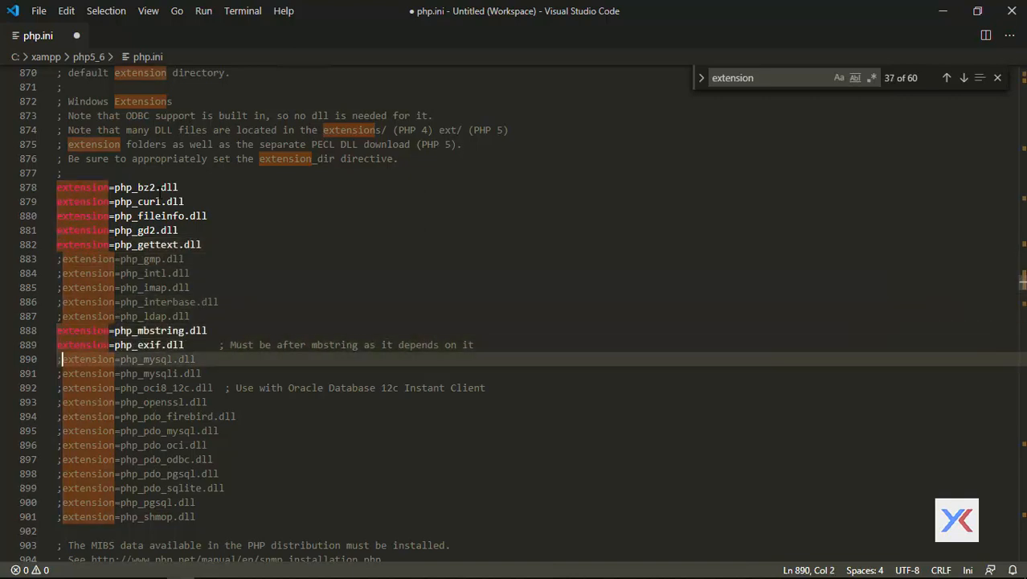
key("BackSpace")
key("Down")
key("Right")
key("BackSpace")
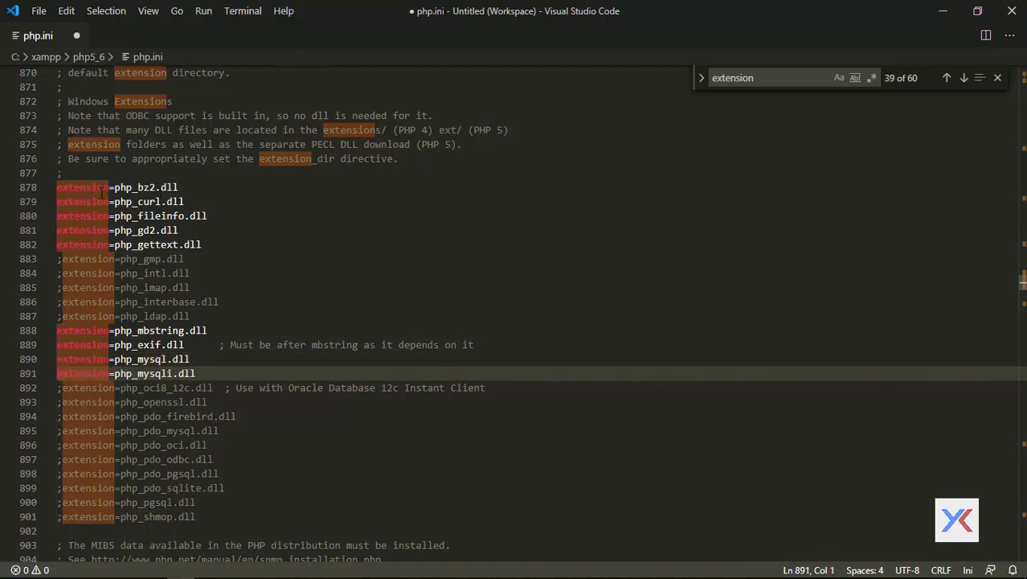
Uncomment the php_pdo_mysql.dll, php_pdo_pgsql.dll and php_pdo_sqlite.dll extension lines
left_click(64, 430)
key("BackSpace")
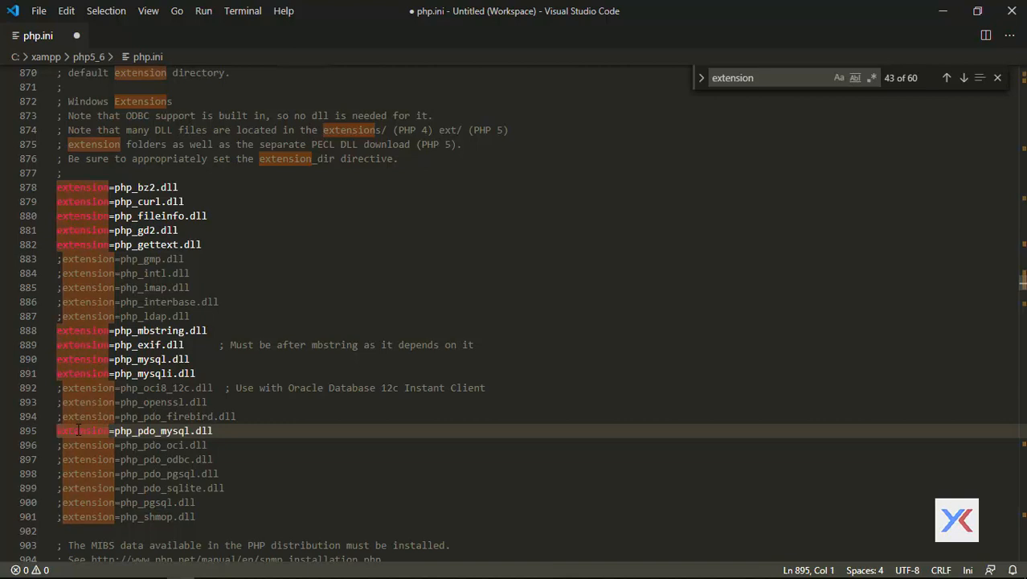
key("Down")
key("Down")
key("Down")
key("Right")
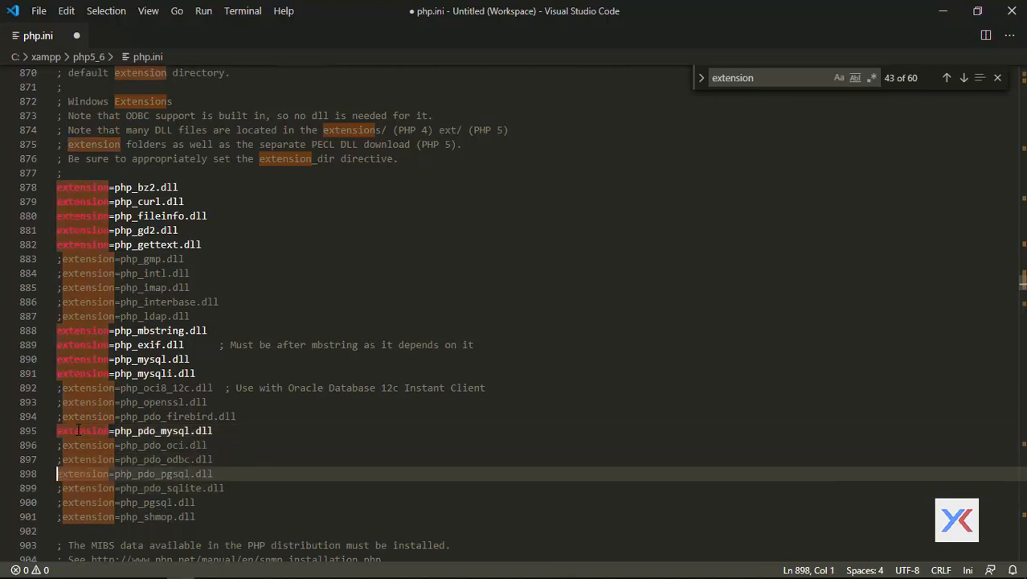
key("BackSpace")
key("Down")
key("Right")
key("BackSpace")
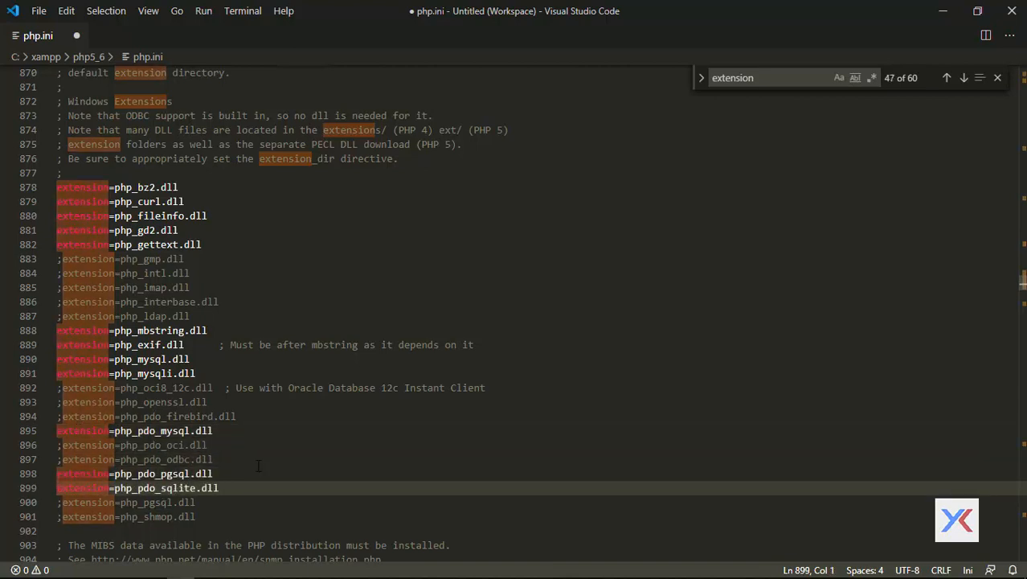
Save the edited php.ini of php5_6 and close the file
left_click(385, 501)
key("ctrl+s")
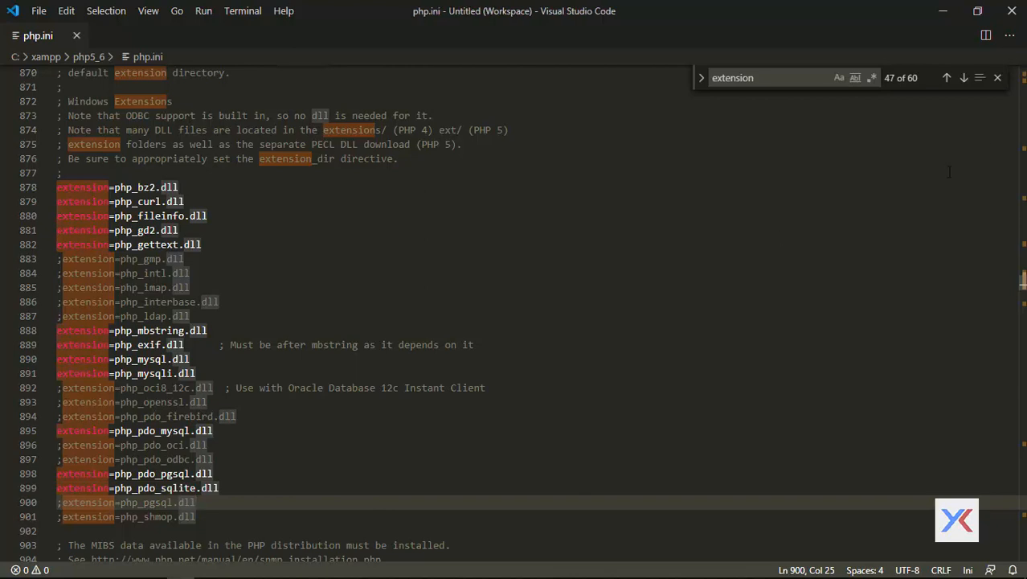
left_click(77, 37)
Switch to File Explorer, open the php7_1 folder inside xampp and duplicate its php.ini-production file
key("alt+Tab")
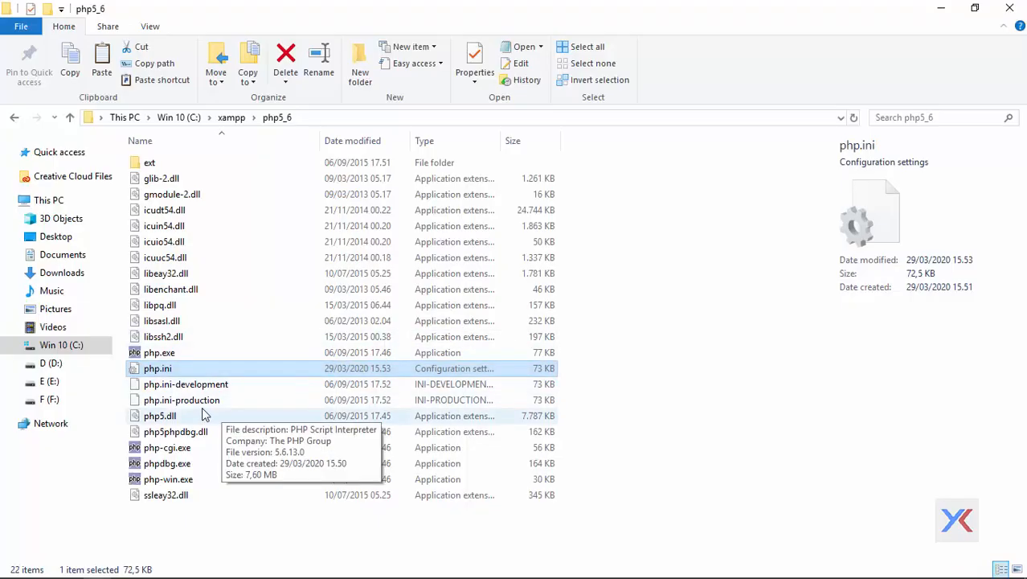
key("alt+Up")
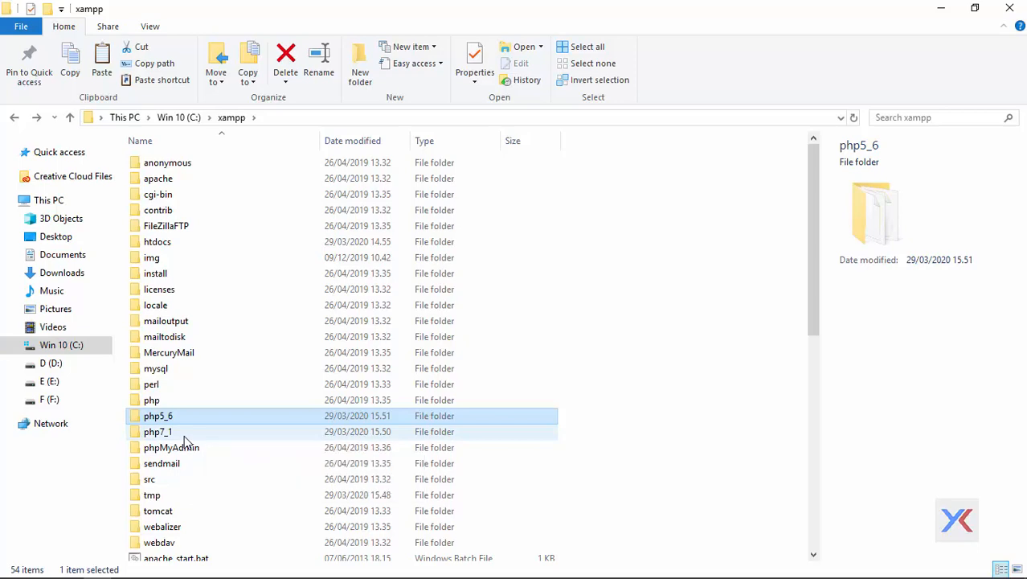
double_click(183, 434)
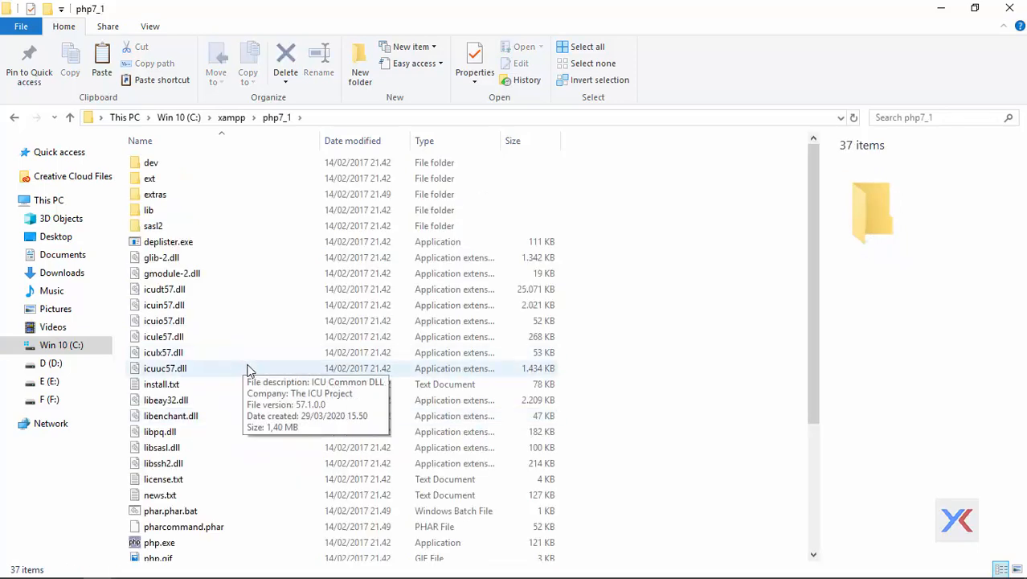
scroll(265, 422, "down", 2)
scroll(262, 421, "down", 2)
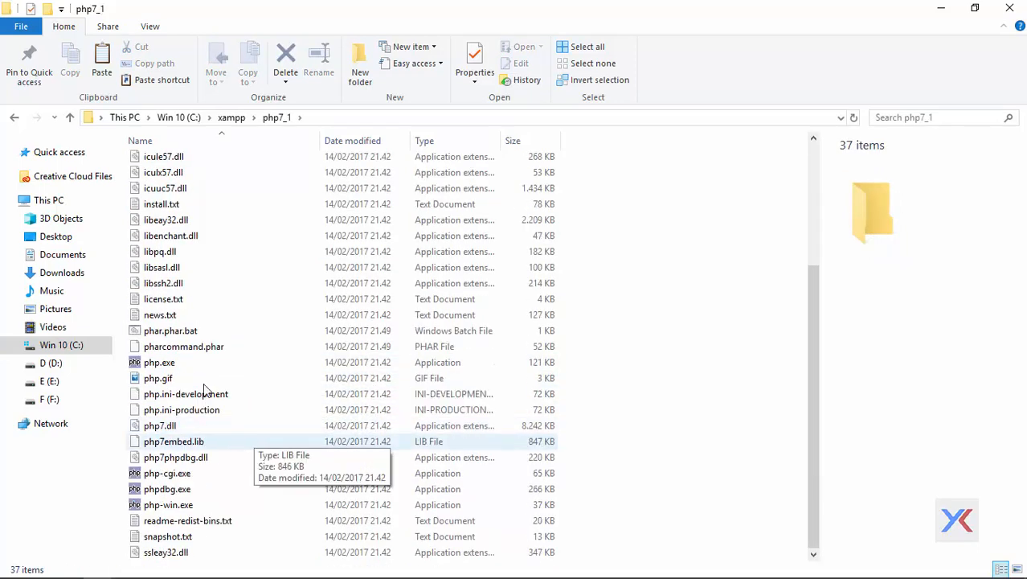
left_click(186, 412)
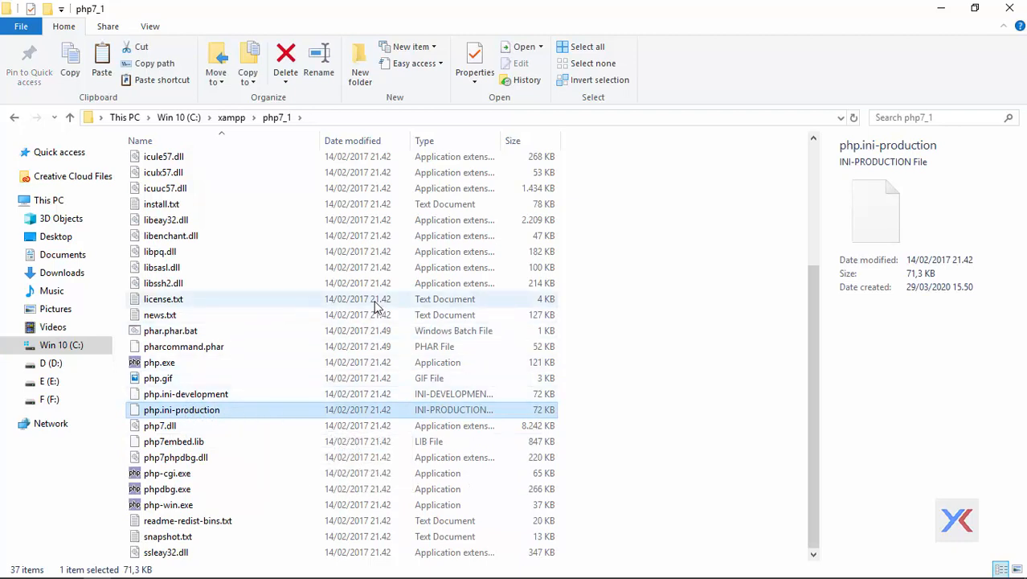
key("ctrl+c")
key("ctrl+v")
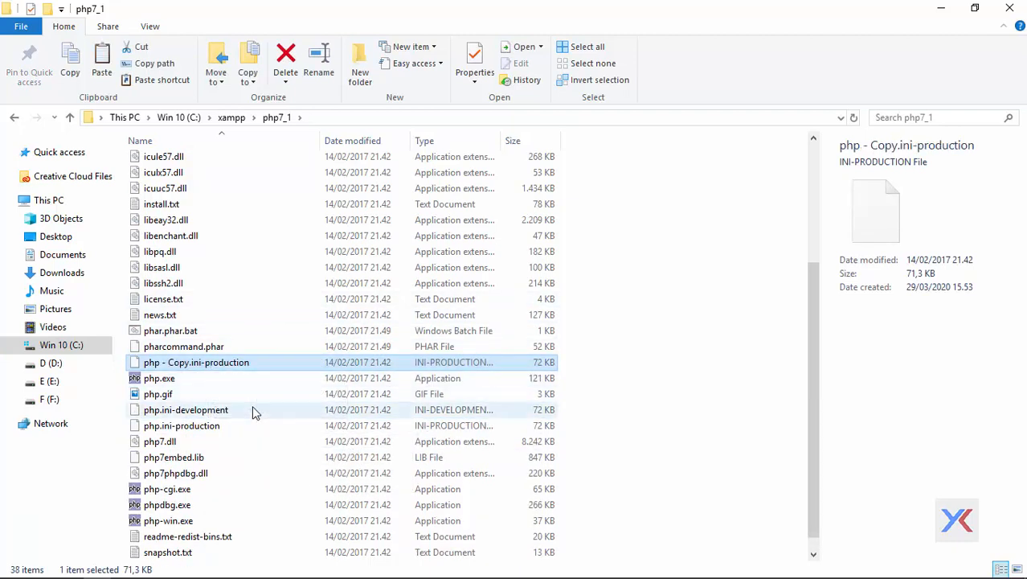
Rename the copied file as php.ini, accepting the extension change, and open it in Visual Studio Code
key("F2")
key("Right")
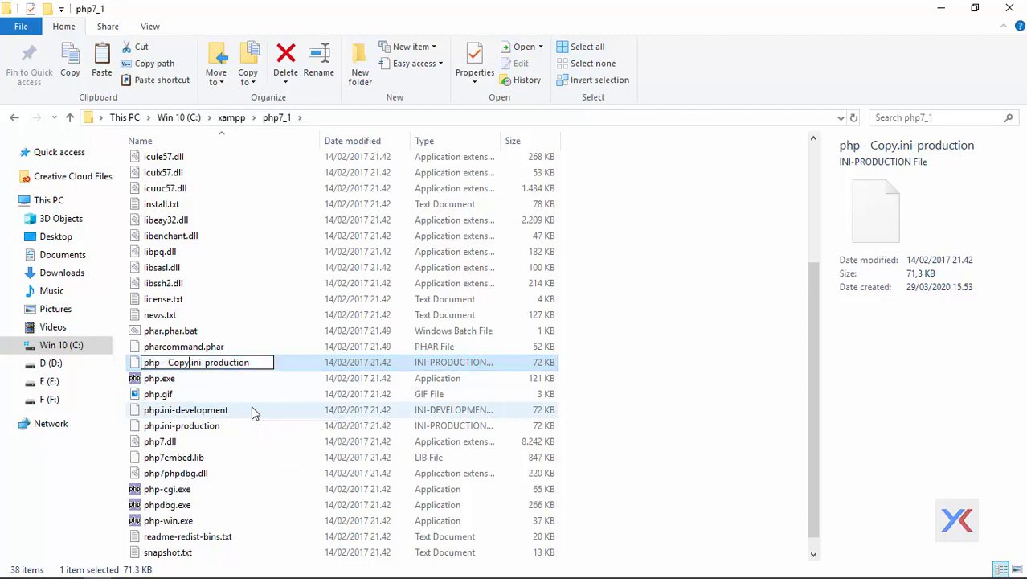
key("ctrl+shift+Left")
key("ctrl+shift+Left")
key("shift+Left")
key("BackSpace")
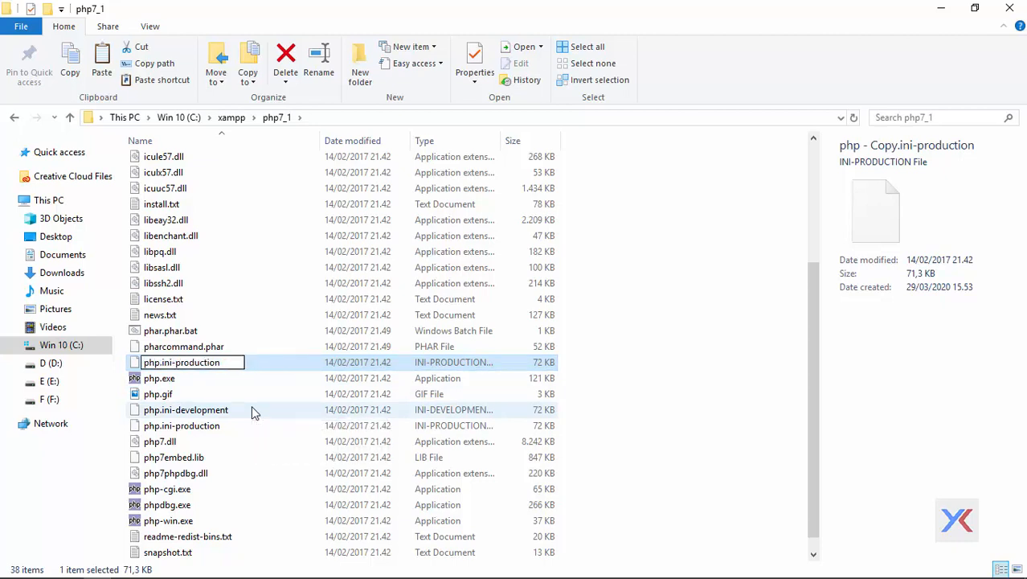
key("ctrl+Right")
key("ctrl+Right")
key("Left")
key("shift+End")
key("BackSpace")
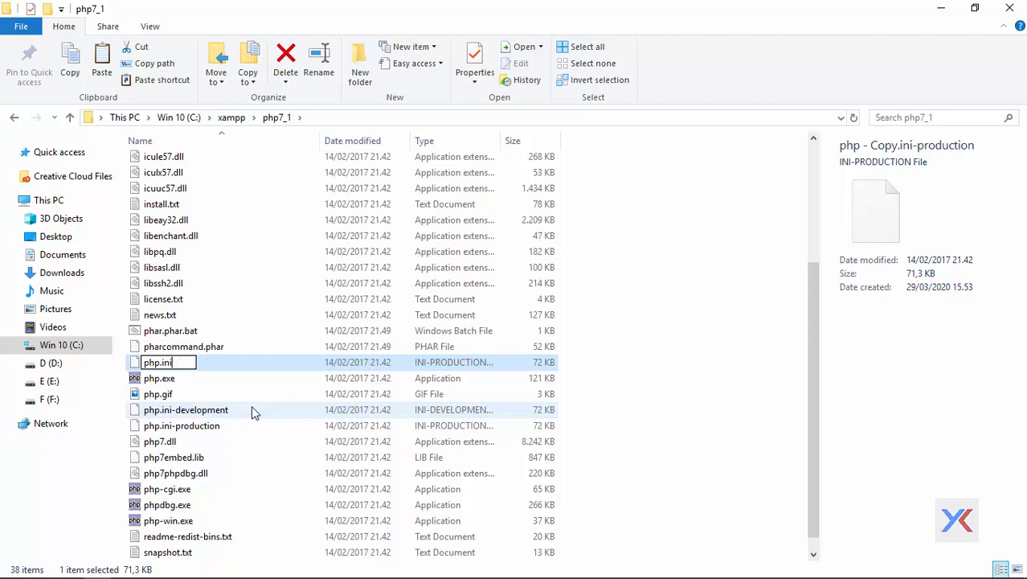
key("Return")
left_click(573, 307)
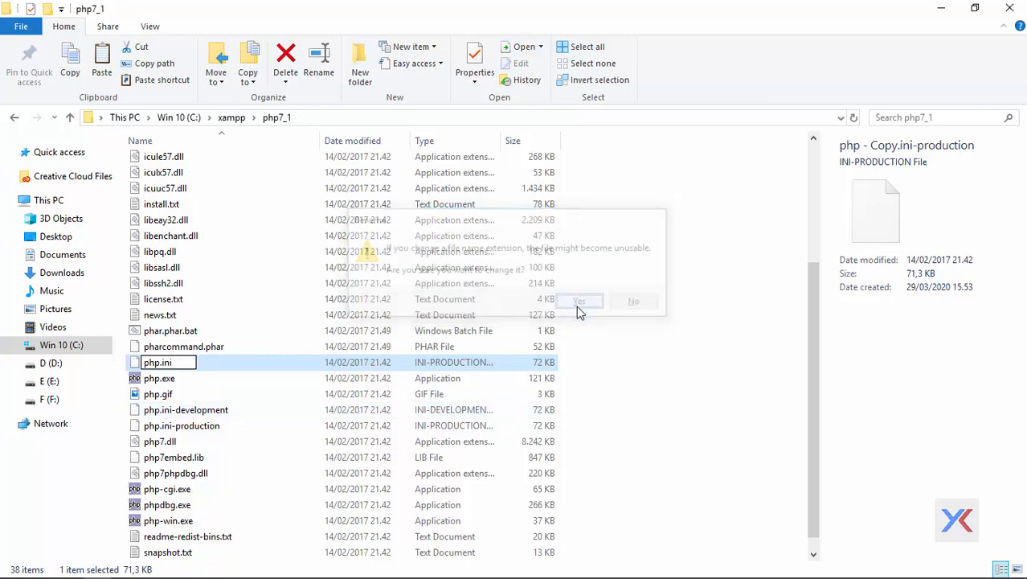
right_click(197, 394)
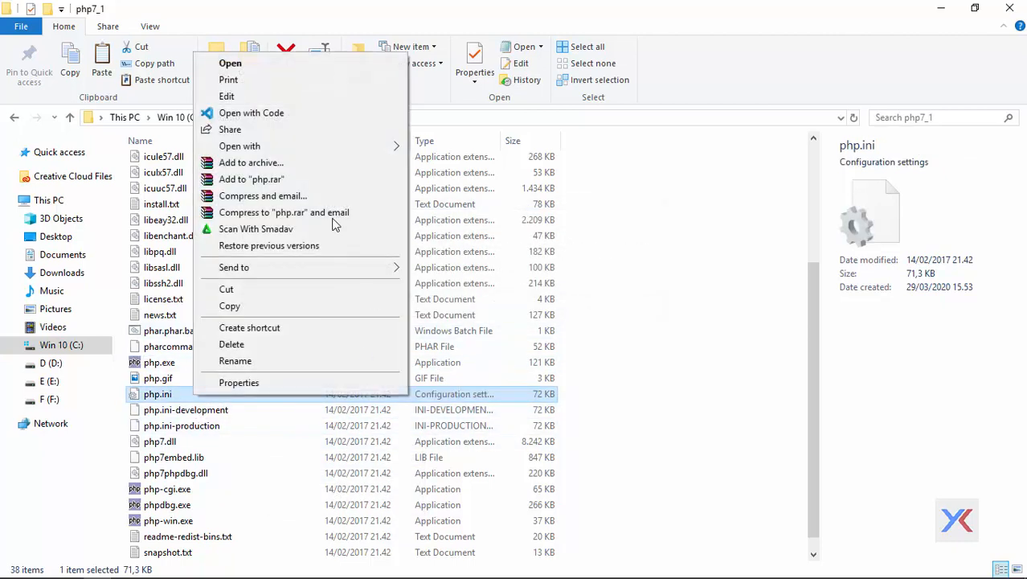
left_click(270, 118)
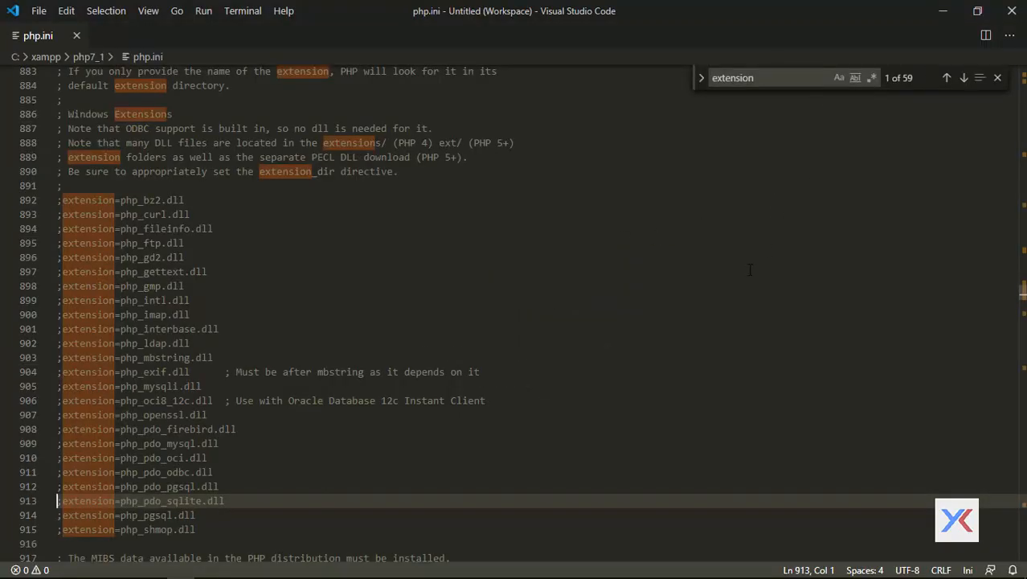
Find the extension_dir setting among the "extension" matches and uncomment the Windows line extension_dir = "ext"
scroll(749, 269, "up", 20)
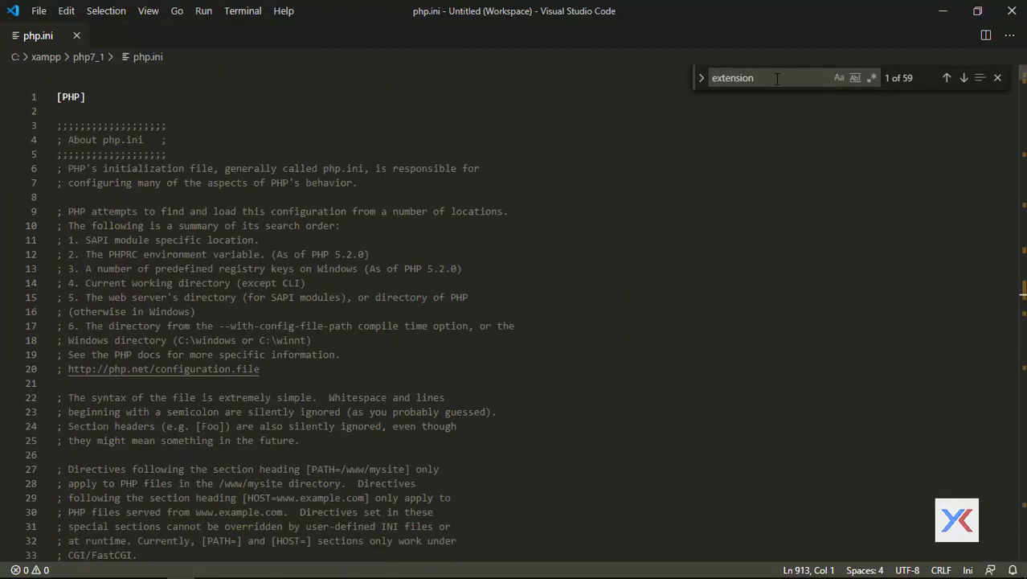
left_click(764, 80)
key("Return")
key("Return")
key("Return")
key("Return")
key("Return")
key("Return")
key("Return")
key("Return")
key("Return")
key("Return")
key("Return")
key("Return")
key("Return")
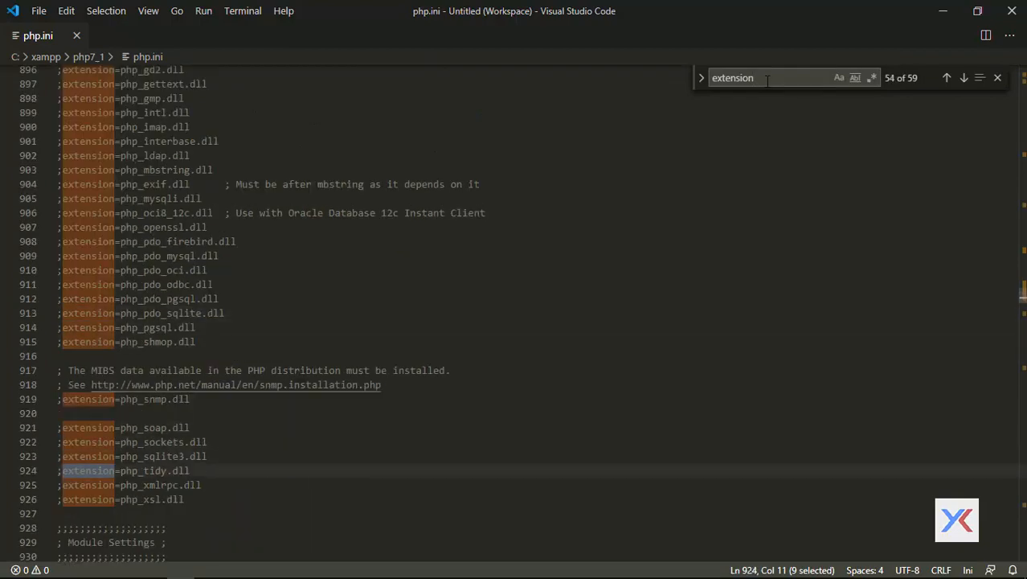
key("Return")
key("Return")
key("Return")
key("Return")
key("Return")
key("Return")
key("Return")
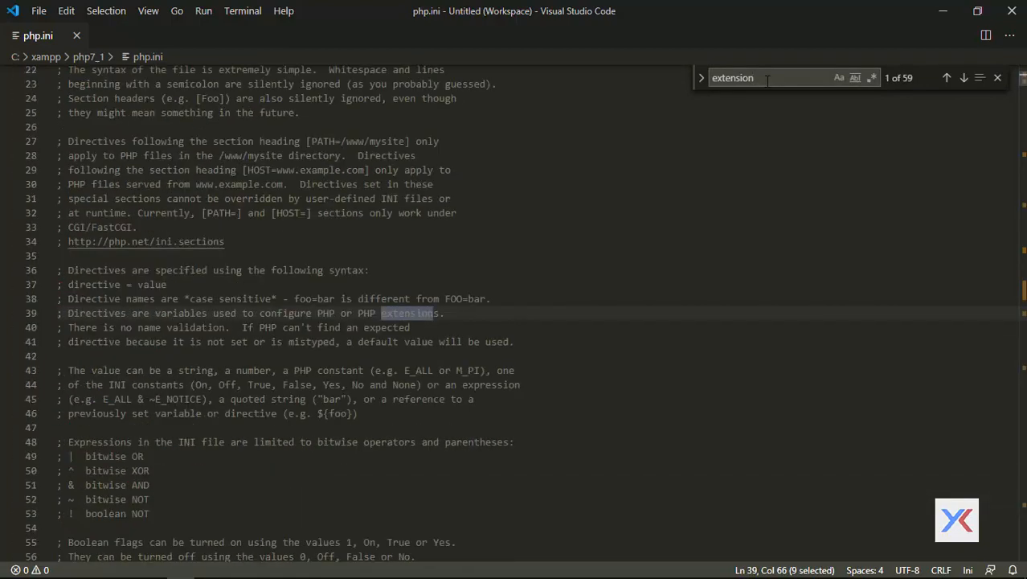
key("Return")
key("Return")
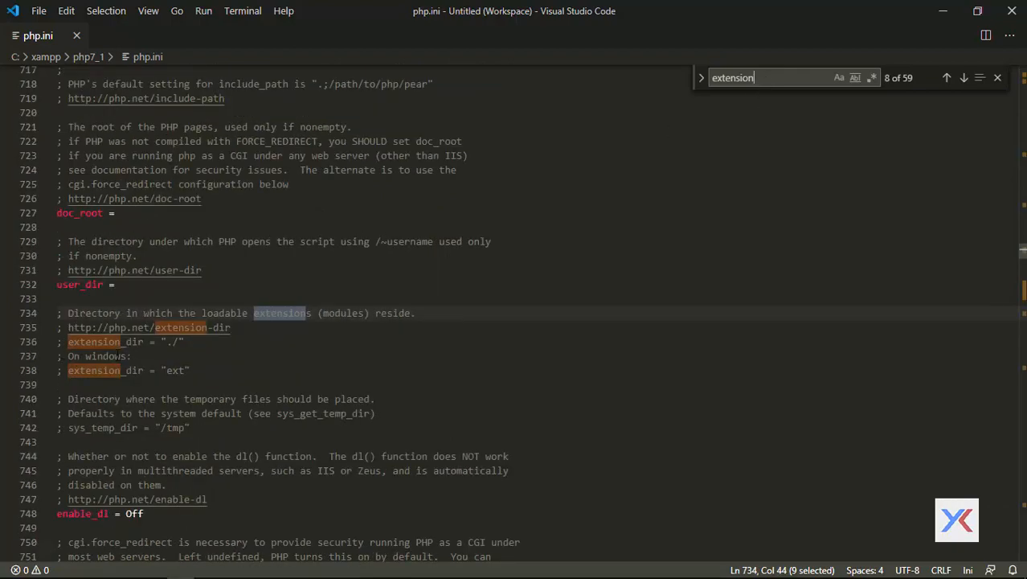
left_click(70, 376)
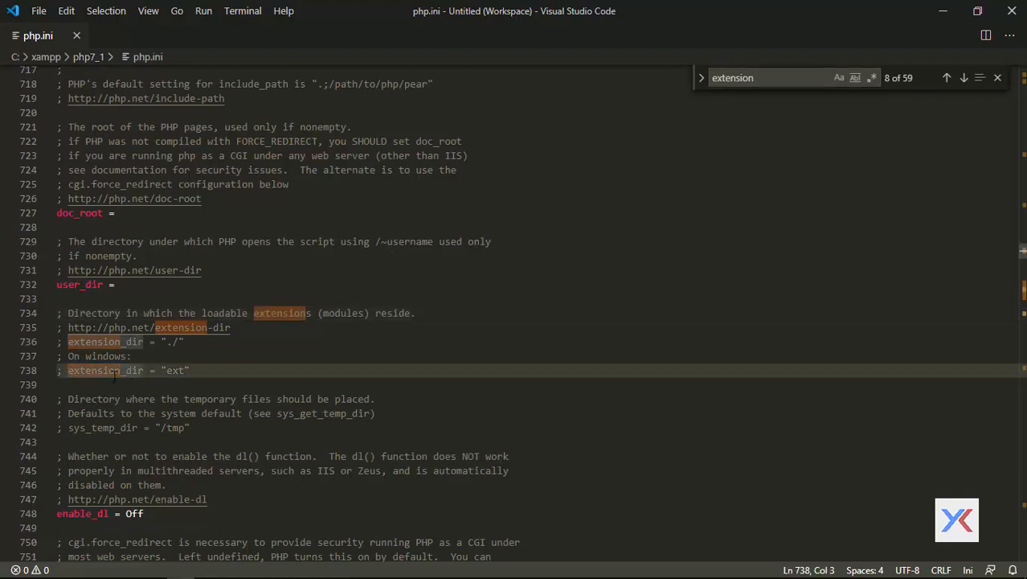
key("BackSpace")
key("BackSpace")
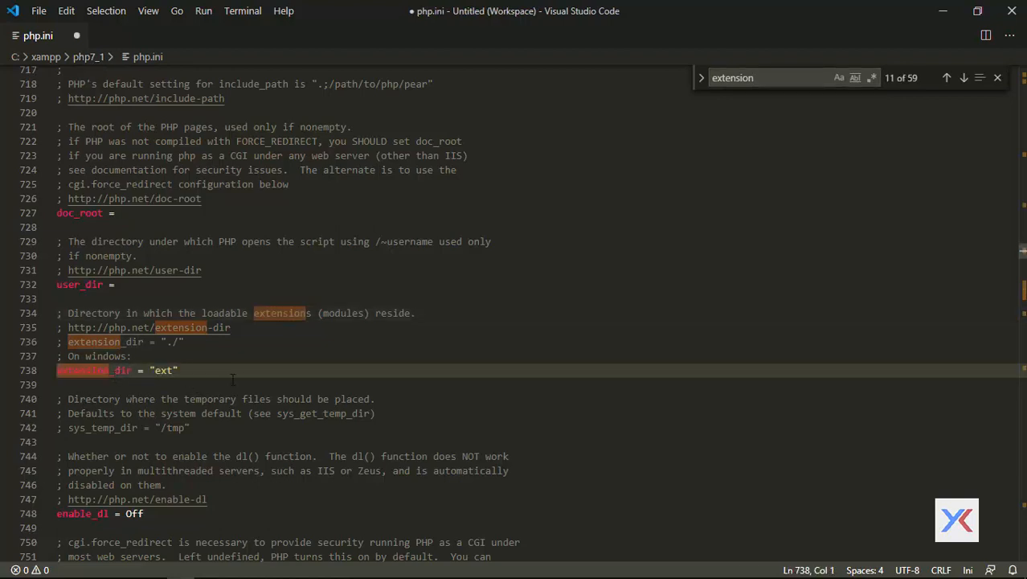
Go through the "extension" matches to the Windows Extensions list and uncomment the php_bz2.dll, php_curl.dll and php_fileinfo.dll lines
scroll(738, 133, "down", 3)
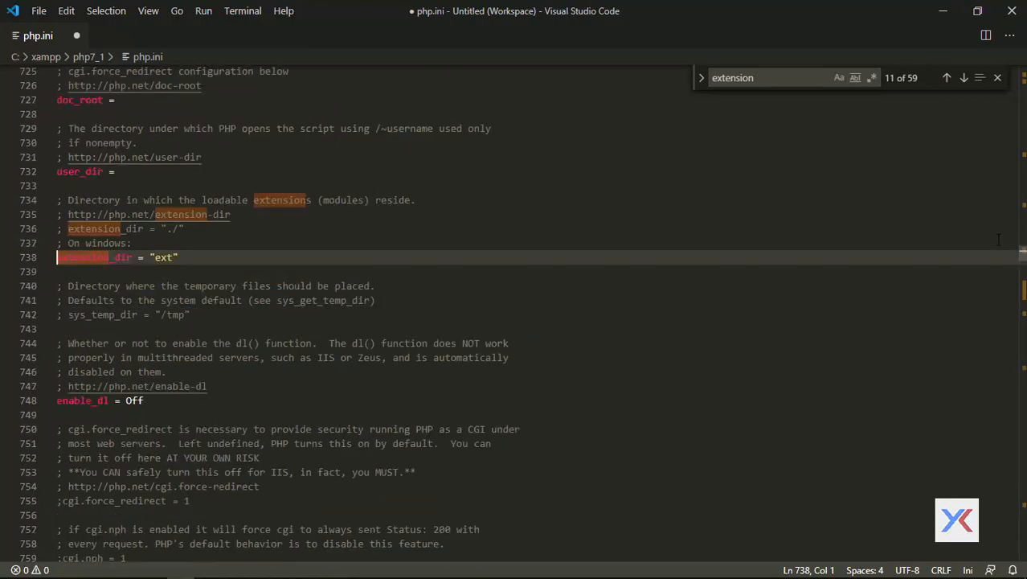
left_click(763, 80)
key("Return")
key("Return")
key("Return")
key("Return")
key("Return")
key("Return")
key("Return")
key("Return")
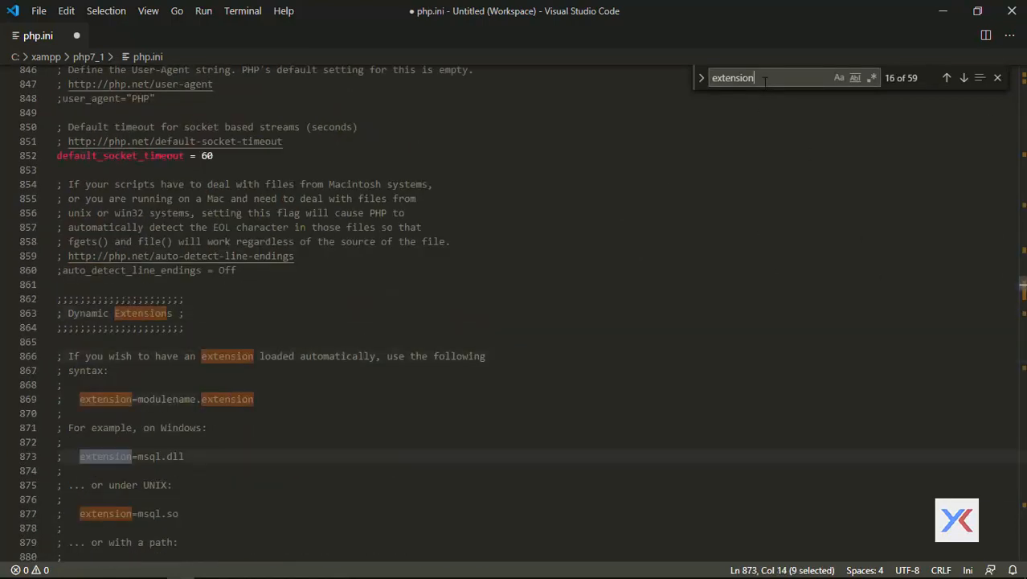
key("Return")
key("Return")
key("Return")
key("Return")
key("Return")
key("Return")
key("Return")
key("Return")
key("Return")
key("Return")
key("Return")
key("Return")
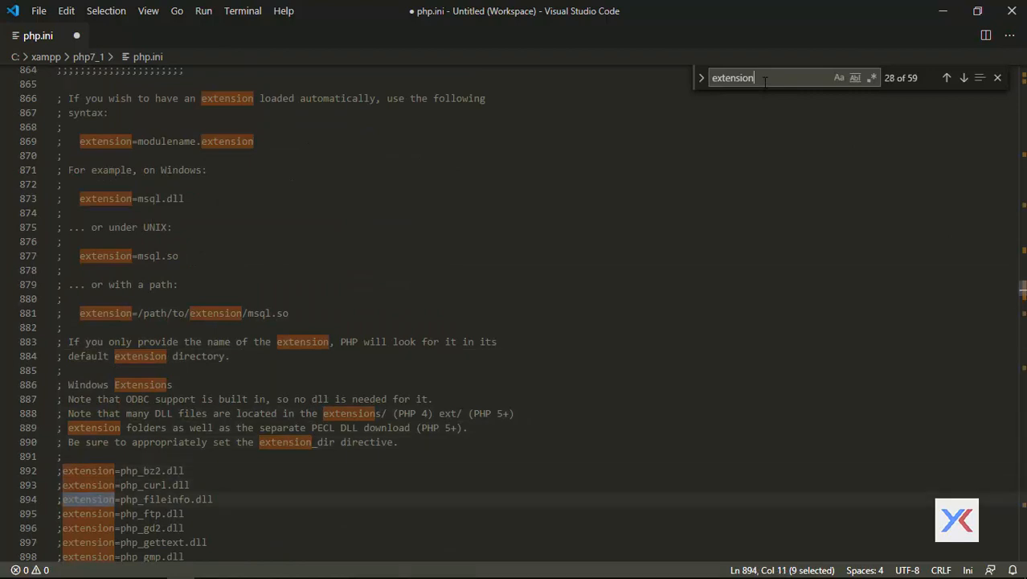
key("Return")
key("Return")
key("Return")
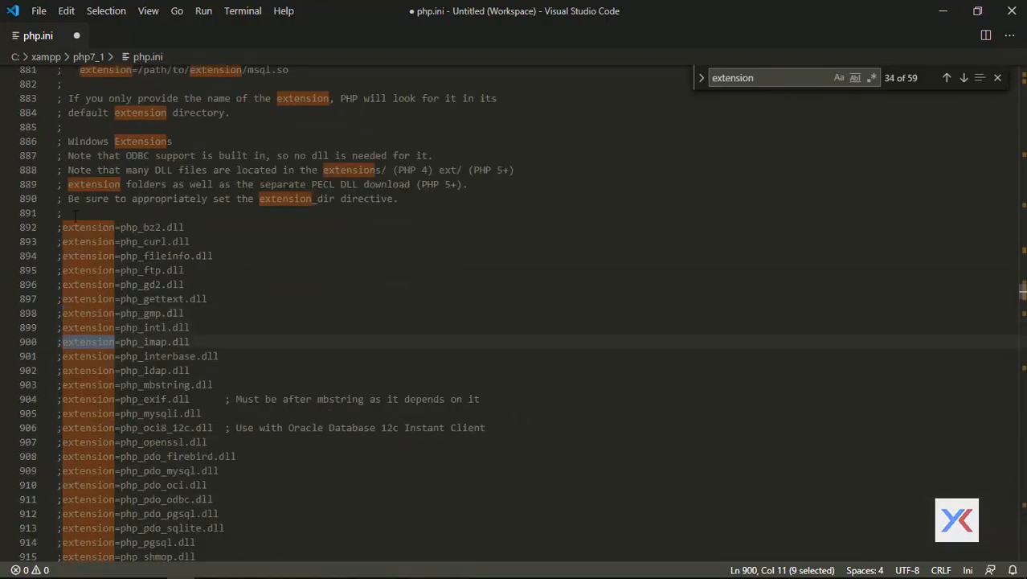
left_click(62, 227)
key("BackSpace")
left_click(62, 241)
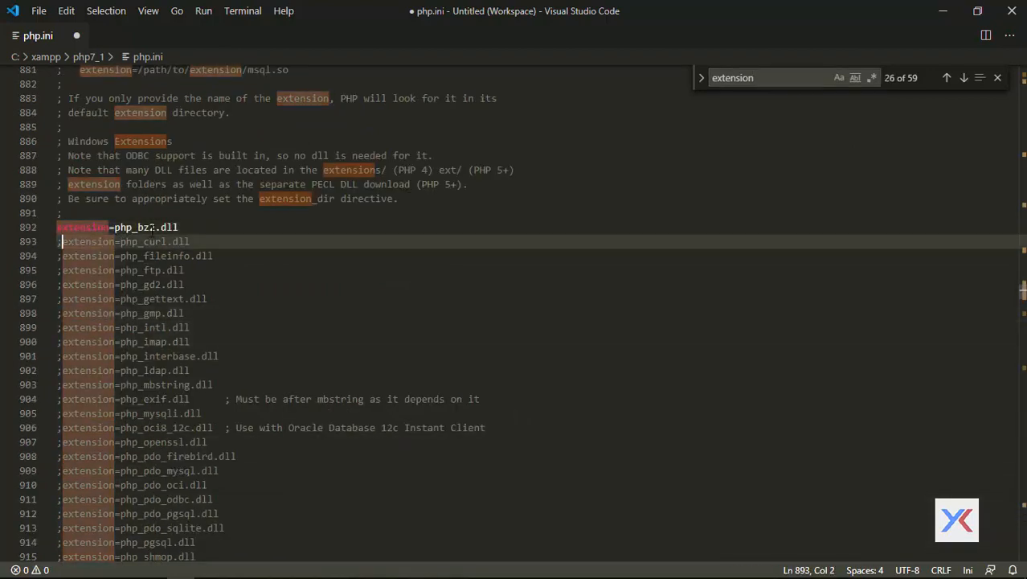
key("BackSpace")
left_click(63, 255)
key("BackSpace")
Uncomment the php_gd2.dll and php_gettext.dll extension lines, leaving php_ftp.dll commented out
left_click(63, 285)
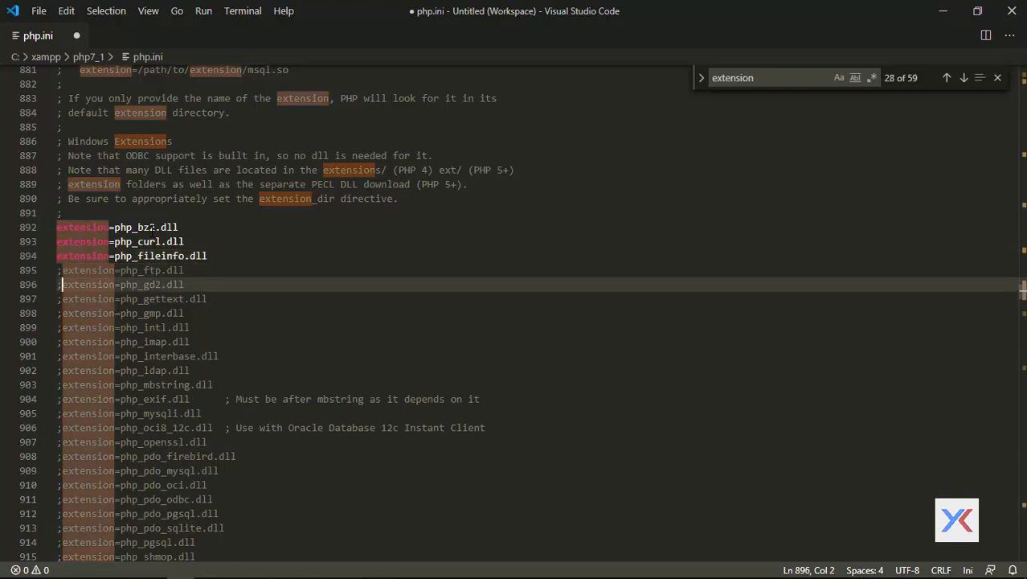
key("BackSpace")
key("Down")
key("Right")
key("BackSpace")
Uncomment the php_mbstring.dll, php_exif.dll and php_mysqli.dll extension lines, leaving gmp through ldap commented out
key("Down")
key("Down")
key("Down")
key("Down")
key("Down")
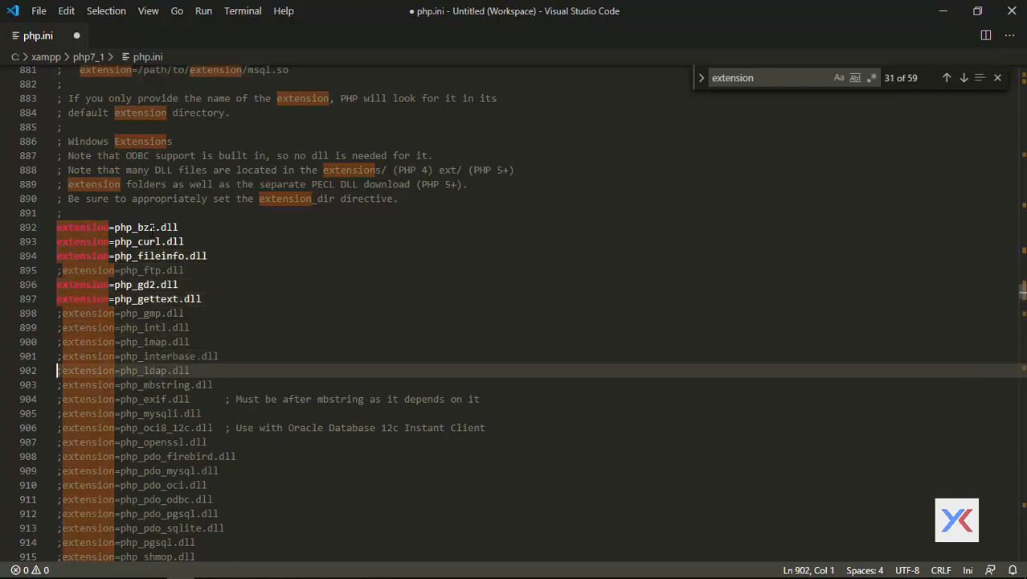
key("Down")
key("Right")
key("BackSpace")
key("Down")
key("Down")
key("Right")
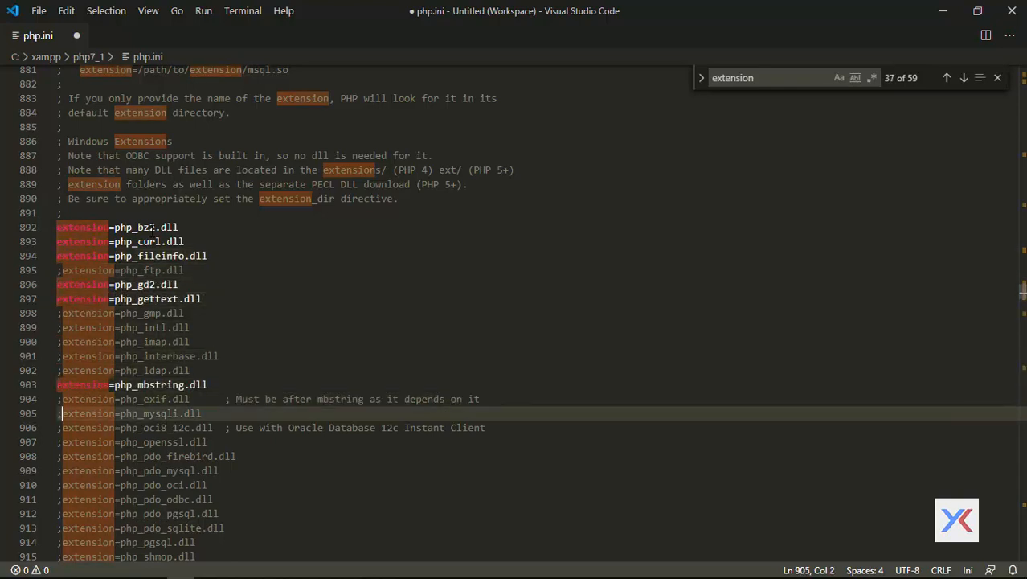
key("BackSpace")
key("Up")
key("Right")
key("BackSpace")
Uncomment the php_openssl.dll extension line, leaving php_oci8_12c.dll commented out
key("Down")
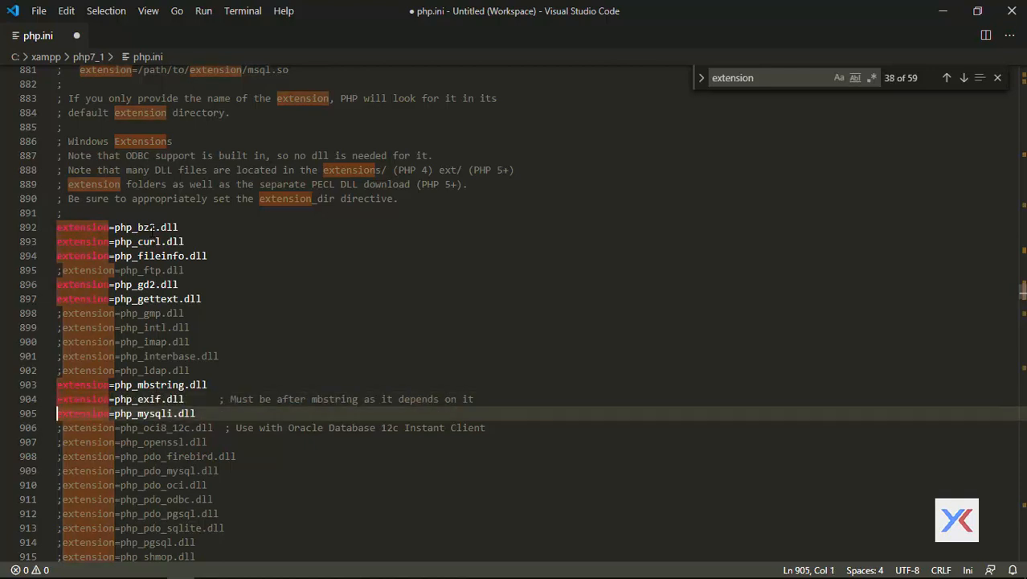
key("Down")
key("Down")
key("Down")
key("Up")
key("Right")
key("BackSpace")
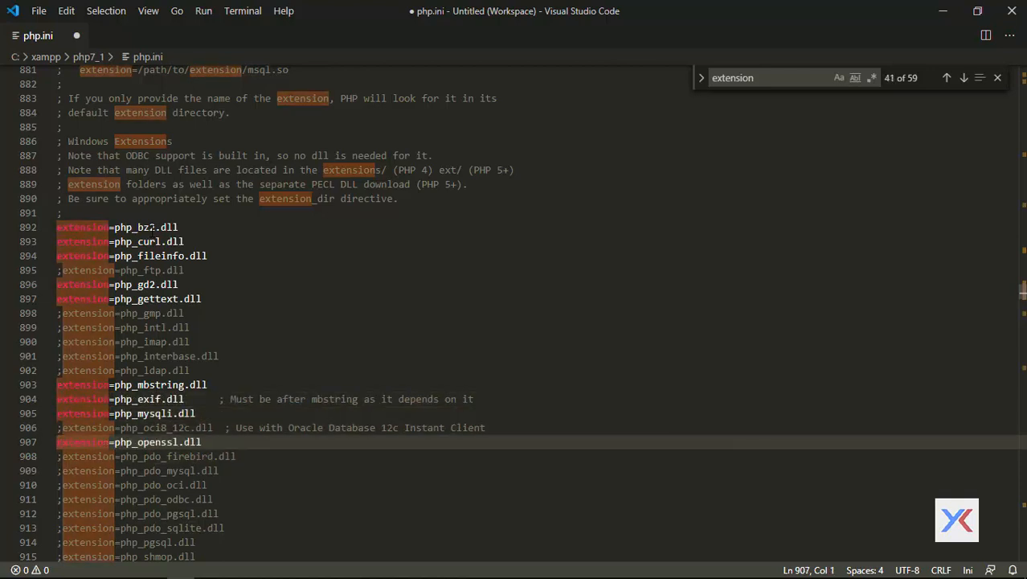
Uncomment the php_pdo_mysql.dll, php_pdo_pgsql.dll and php_pdo_sqlite.dll lines in the php7_1 php.ini
left_click_drag(1023, 294, 1023, 299)
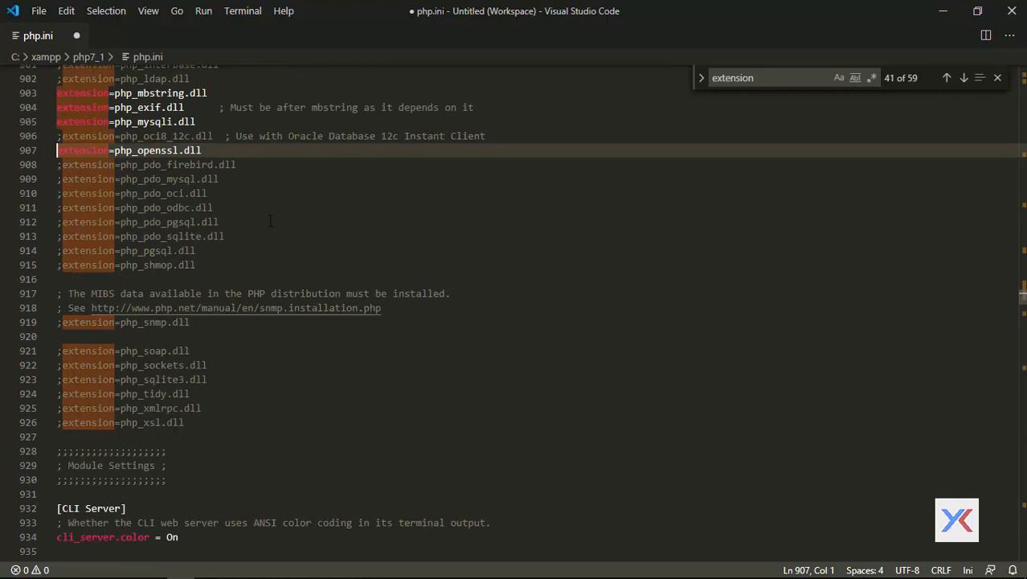
left_click(65, 178)
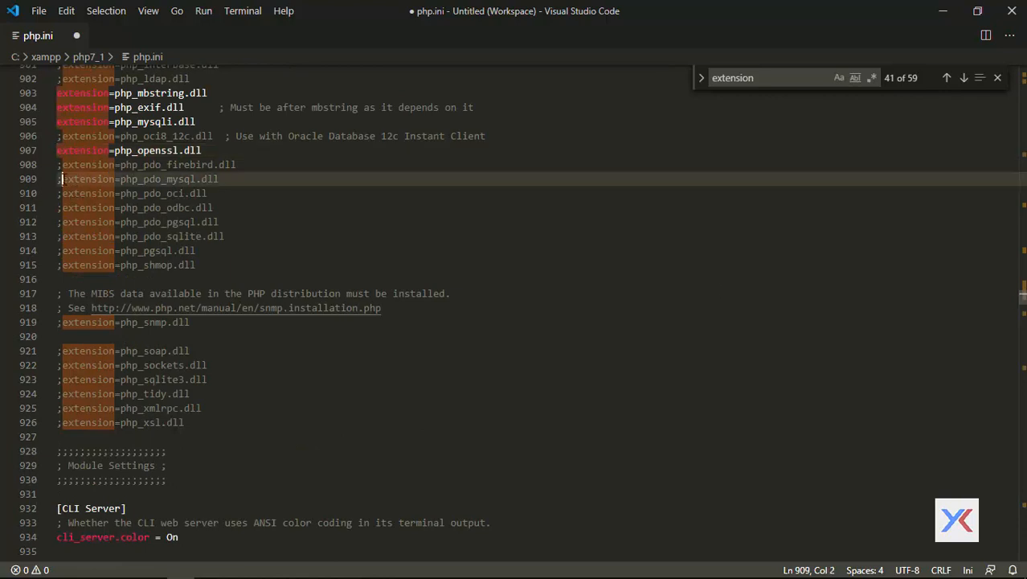
key("BackSpace")
key("Down")
key("Down")
key("Down")
key("Delete")
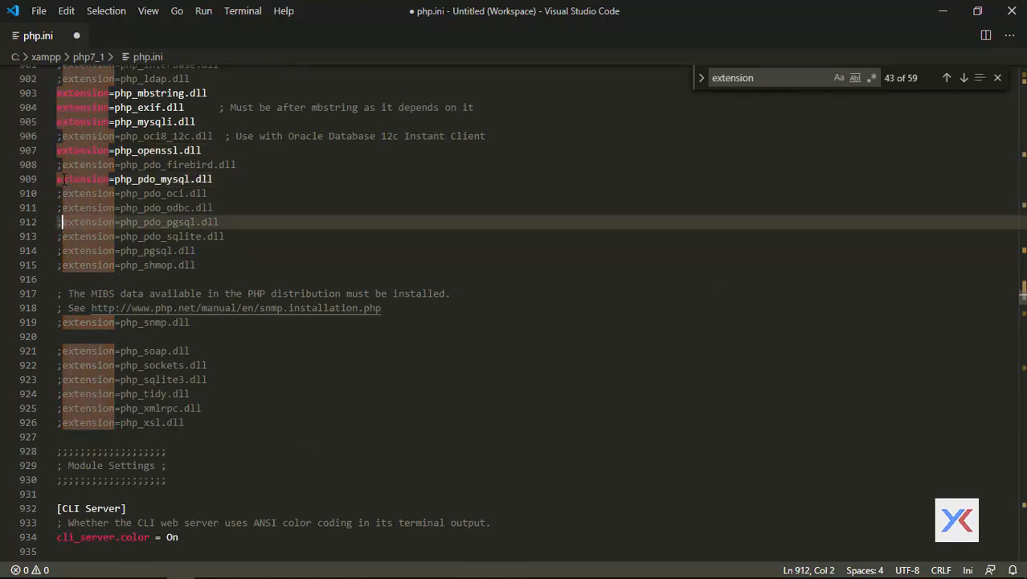
key("Down")
key("Delete")
Save the php.ini of php7_1, reopen the php.ini of php5_6 alongside it, and return to the php7_1 file
scroll(558, 330, "up", 6)
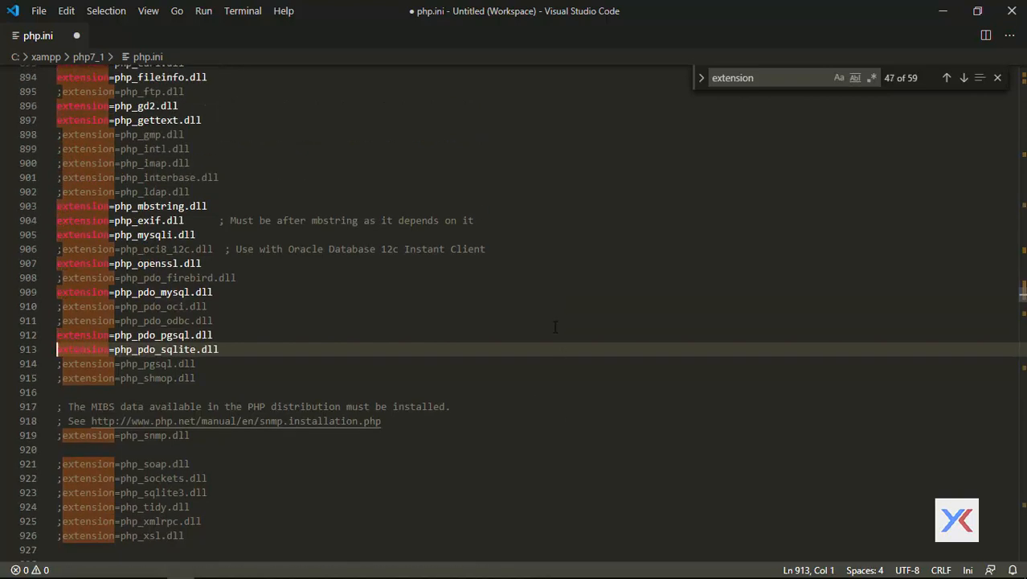
key("ctrl+s")
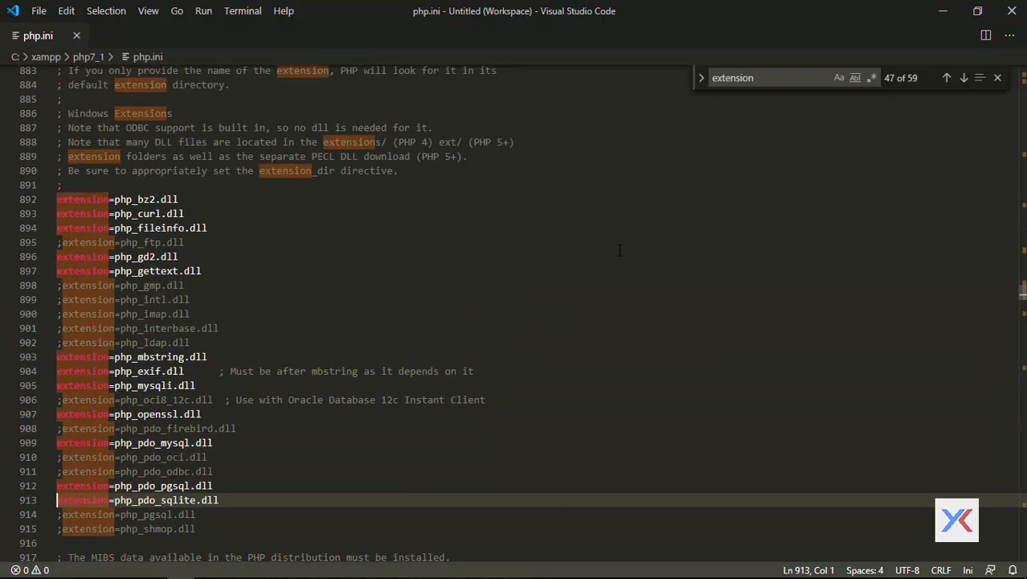
key("ctrl+shift+t")
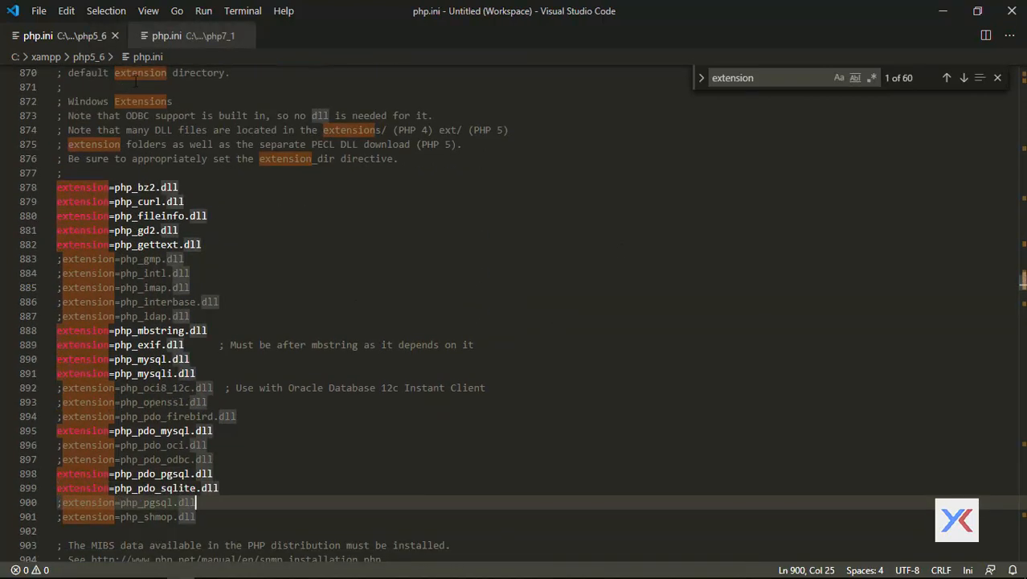
left_click(197, 47)
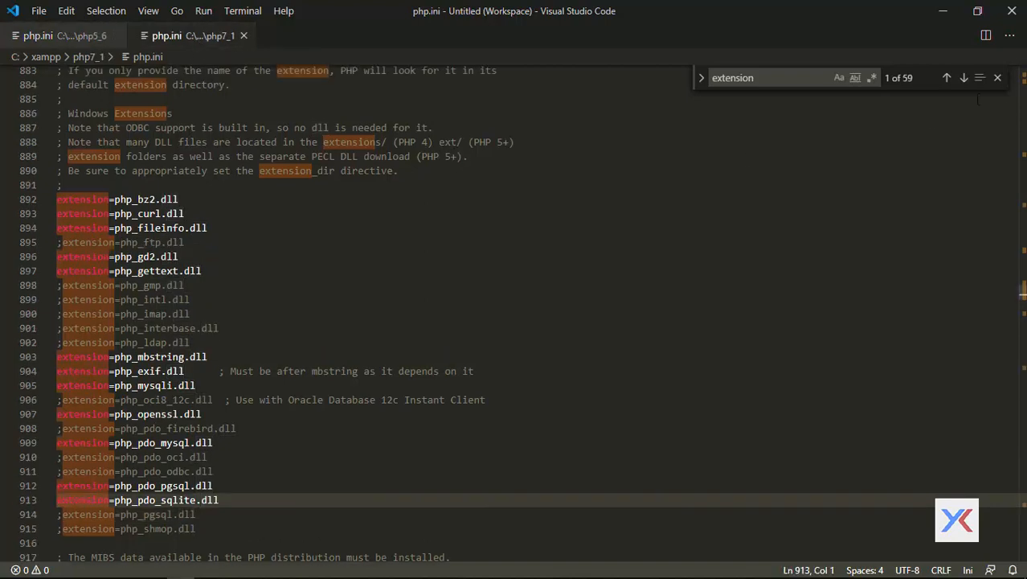
Close the text search in the php7_1 php.ini and compare its extension lines with the reference image in the browser
left_click(997, 78)
key("alt+Tab")
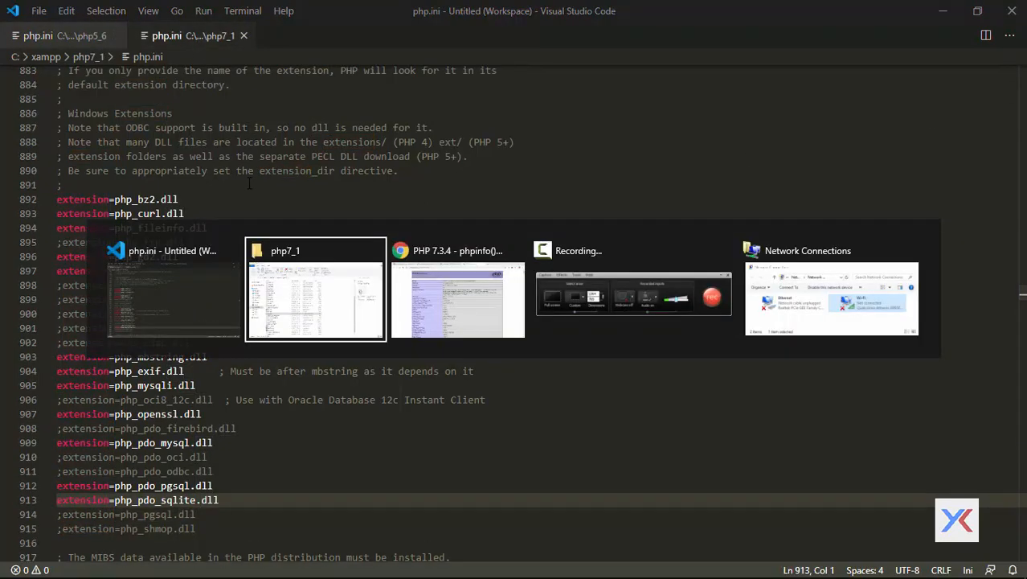
key("alt+Tab")
key("ctrl+shift+Tab")
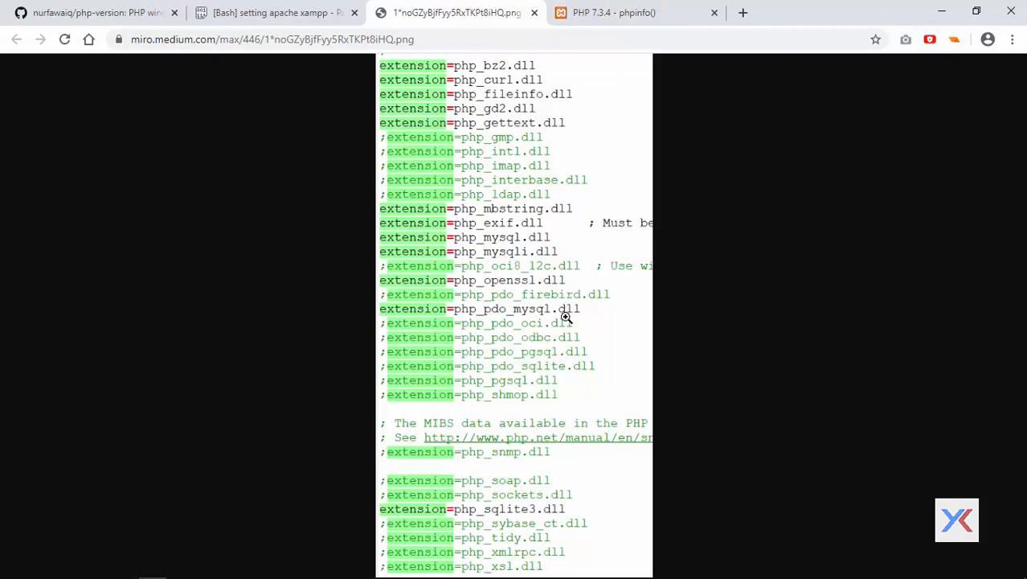
left_click(96, 14)
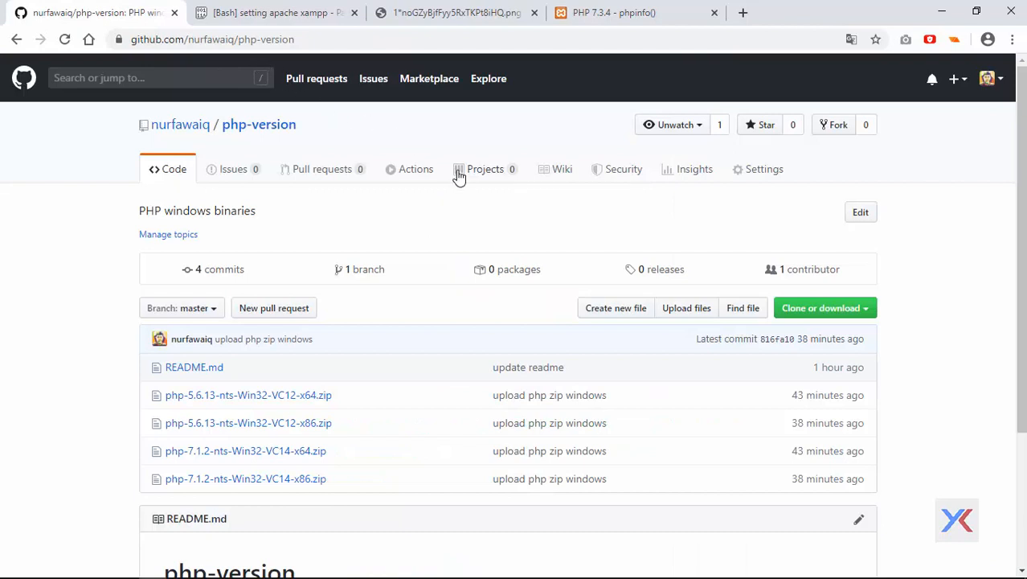
left_click(446, 13)
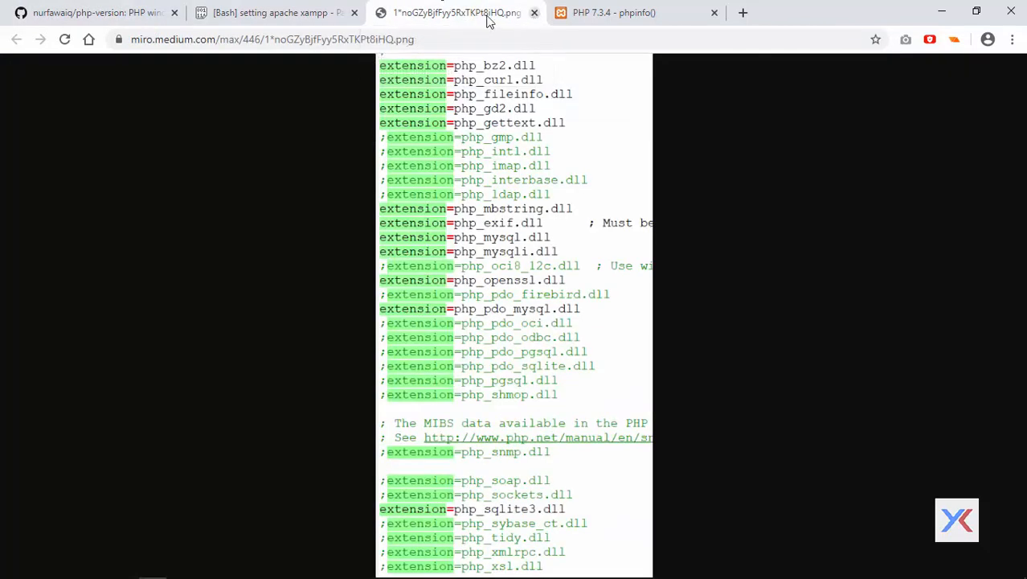
left_click(109, 10)
key("alt+Tab")
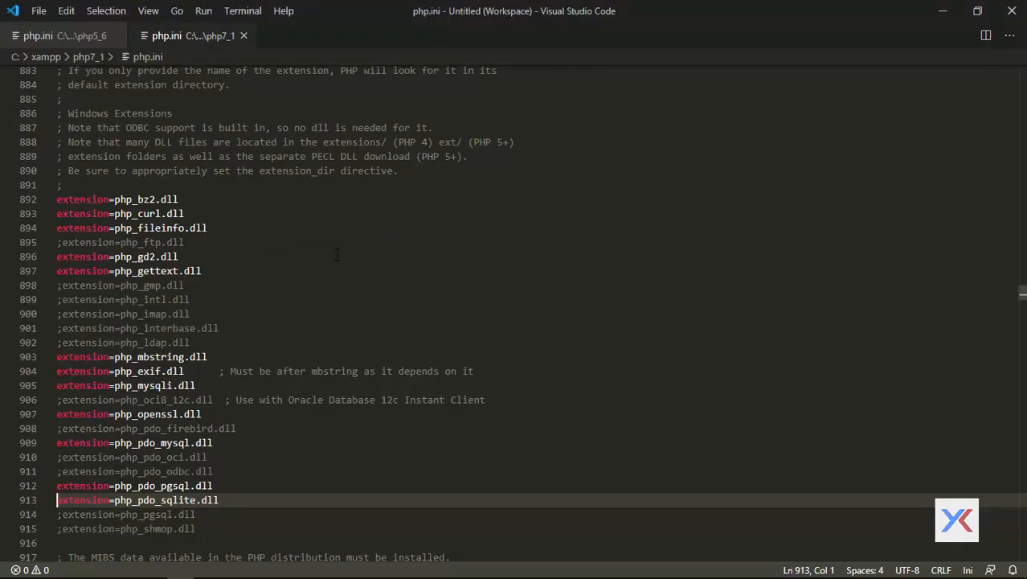
Close both php.ini files in the editor and return to the xampp folder in File Explorer
left_click(117, 35)
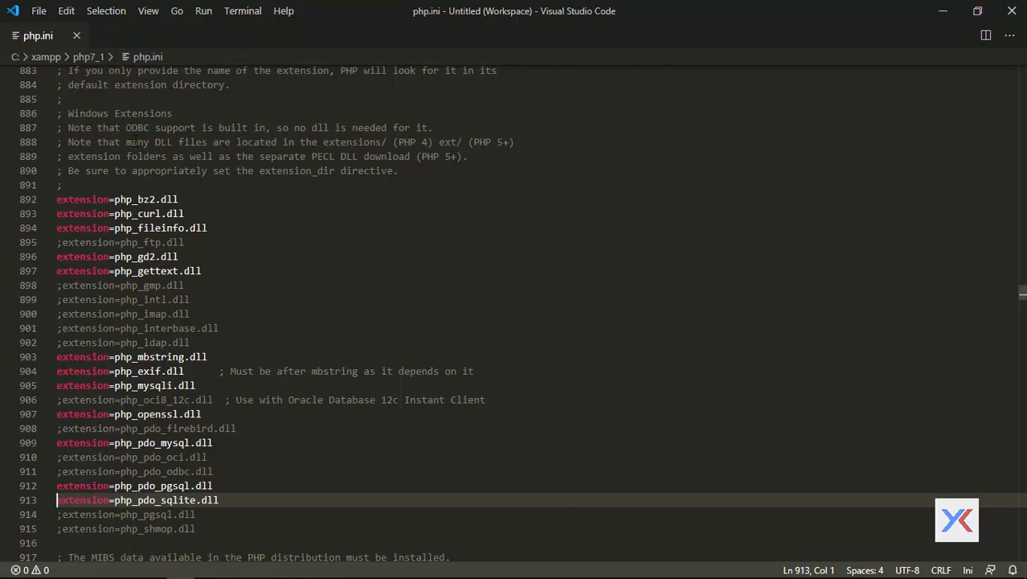
left_click(76, 36)
key("alt+Tab")
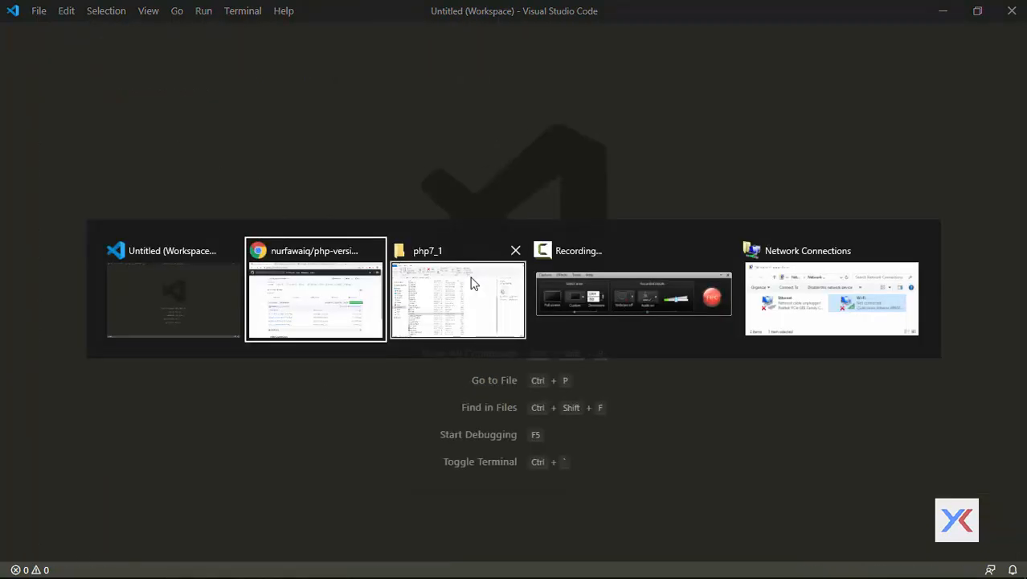
left_click(473, 282)
key("BackSpace")
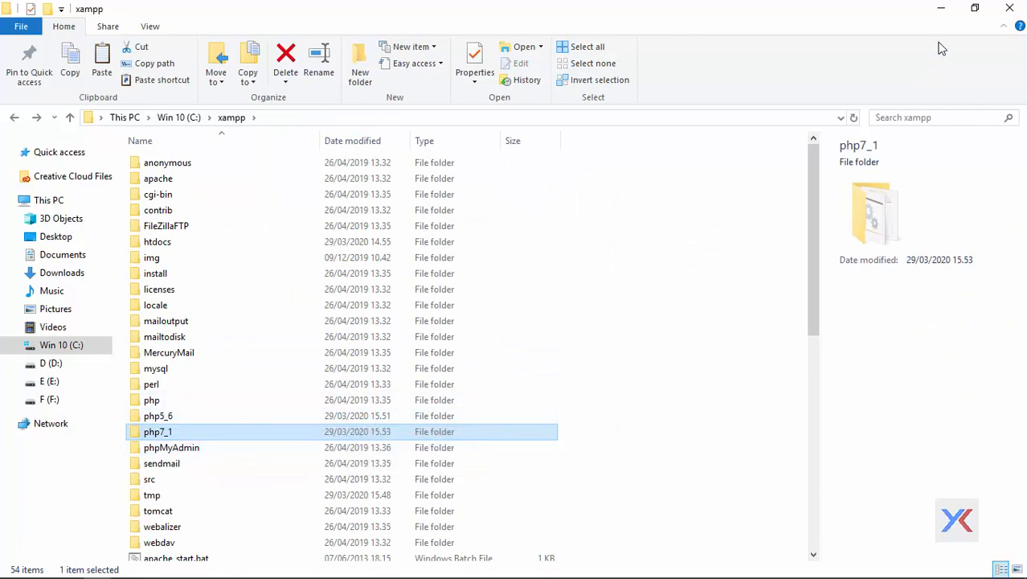
Clear the open windows from the desktop, stop MySQL and Apache in the XAMPP Control Panel, and quit it
left_click(940, 9)
left_click(939, 9)
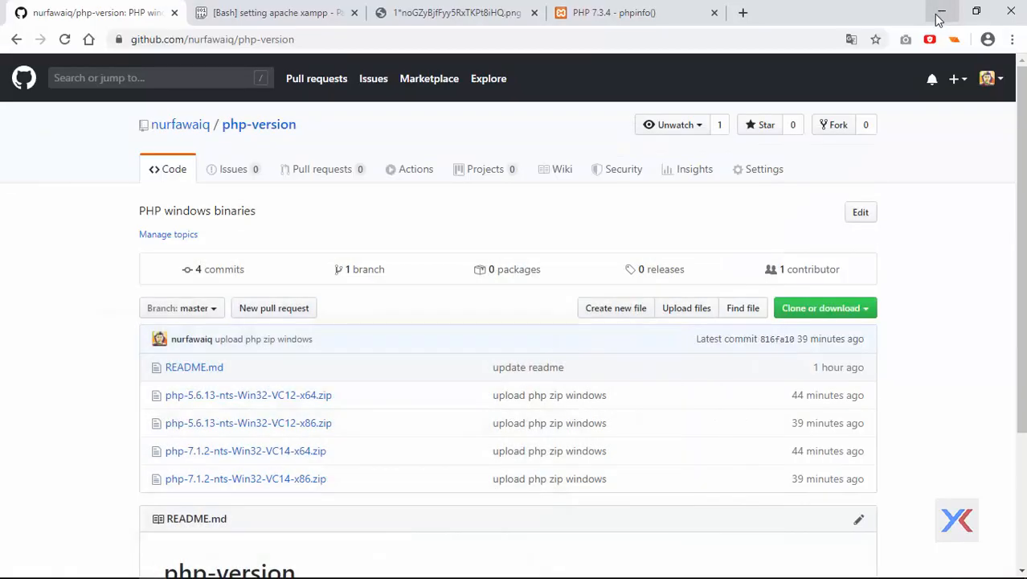
left_click(940, 12)
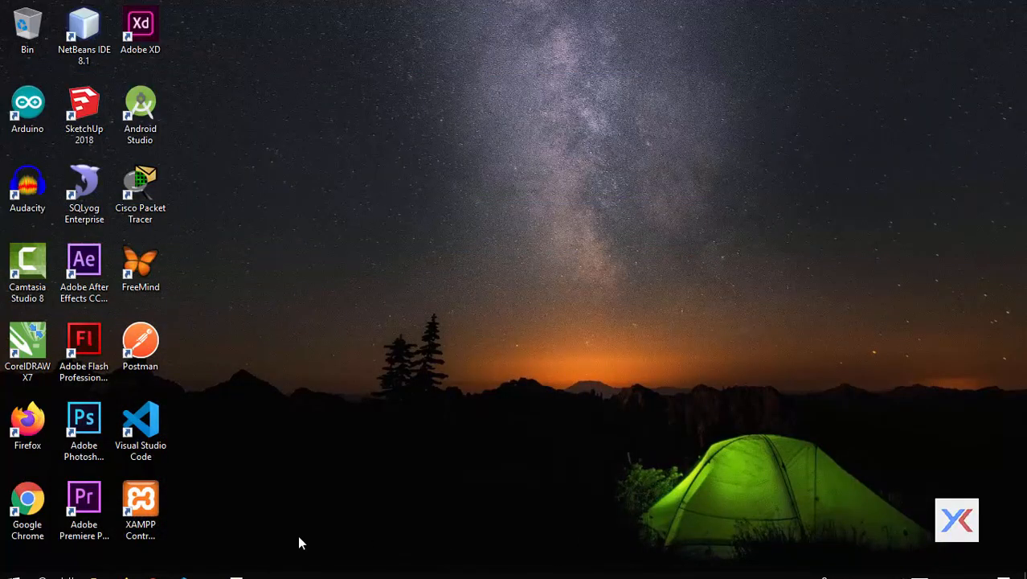
left_click(843, 567)
left_click(814, 511)
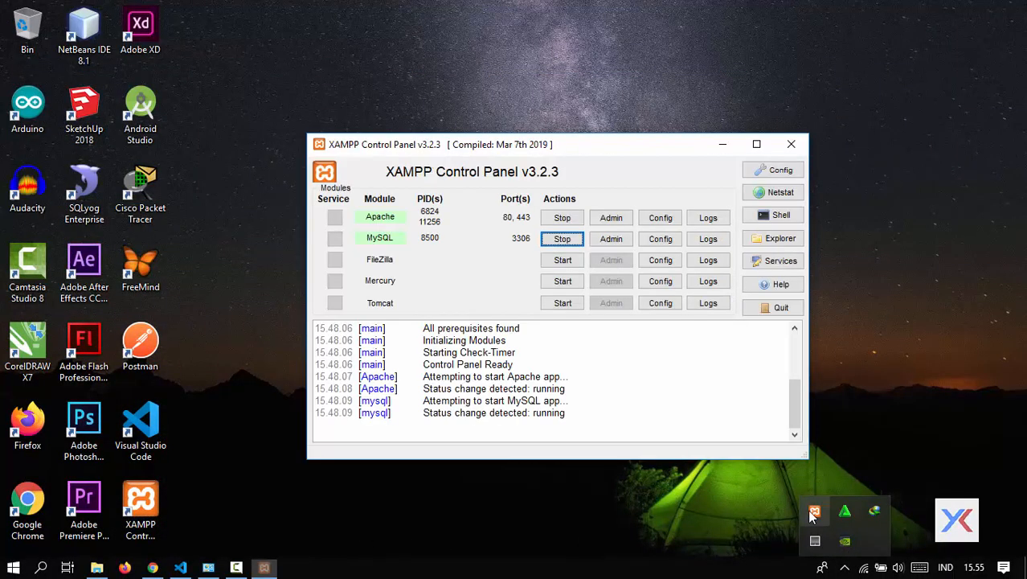
left_click(563, 238)
left_click(562, 217)
left_click(773, 305)
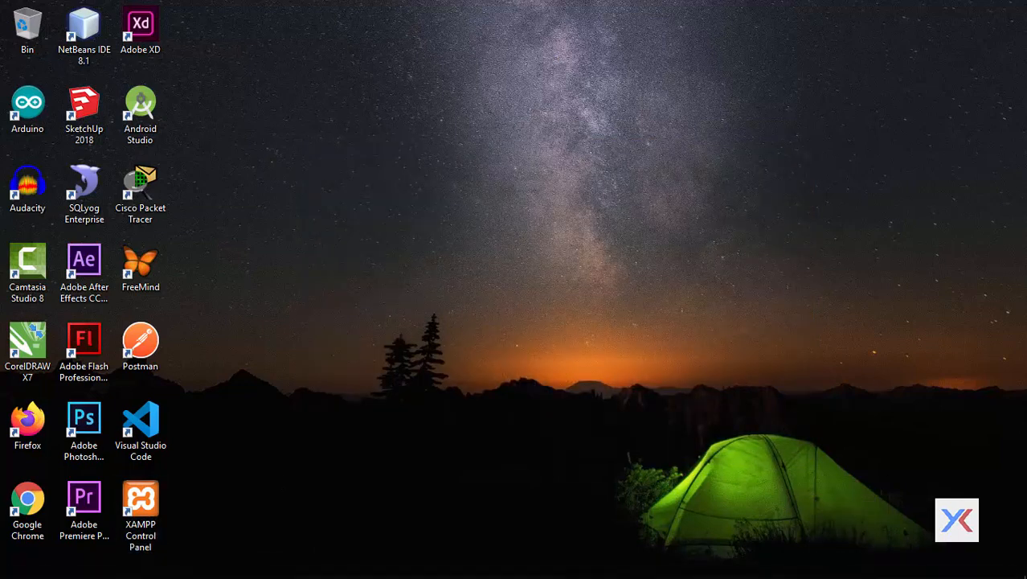
Relaunch the XAMPP Control Panel and open Apache's httpd-xampp.conf at the end of the file
double_click(144, 505)
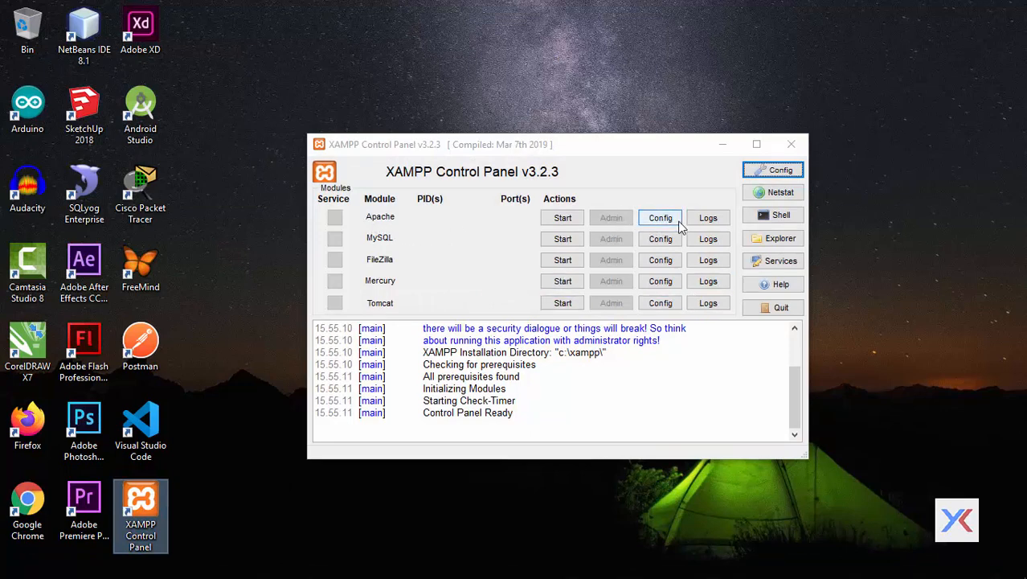
left_click(667, 219)
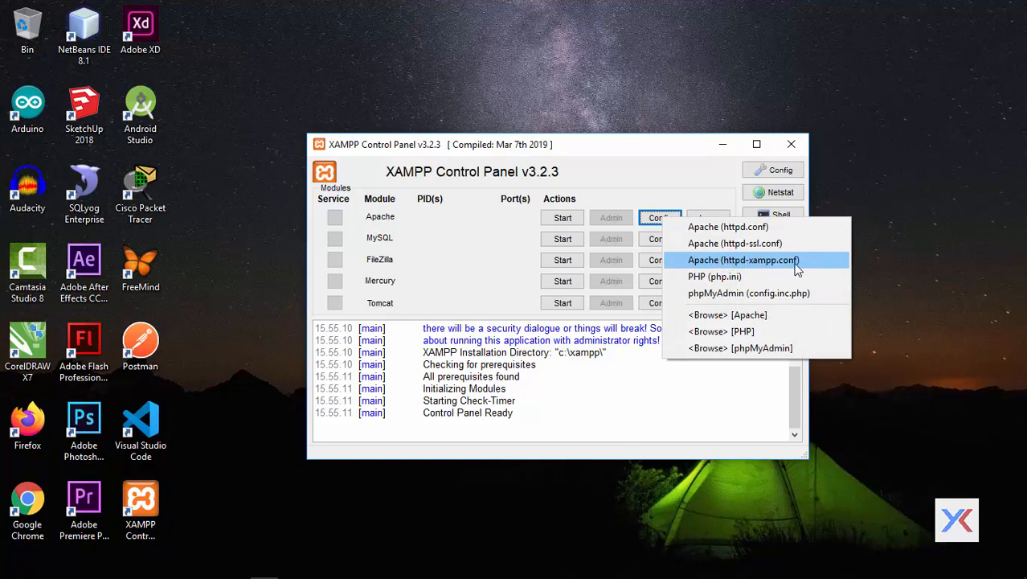
left_click(798, 269)
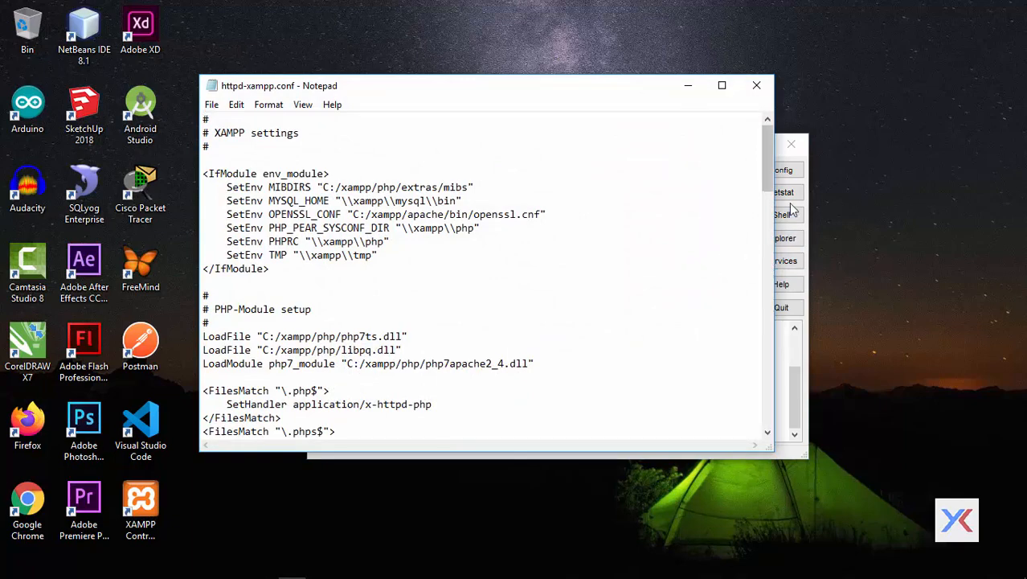
left_click_drag(771, 177, 771, 414)
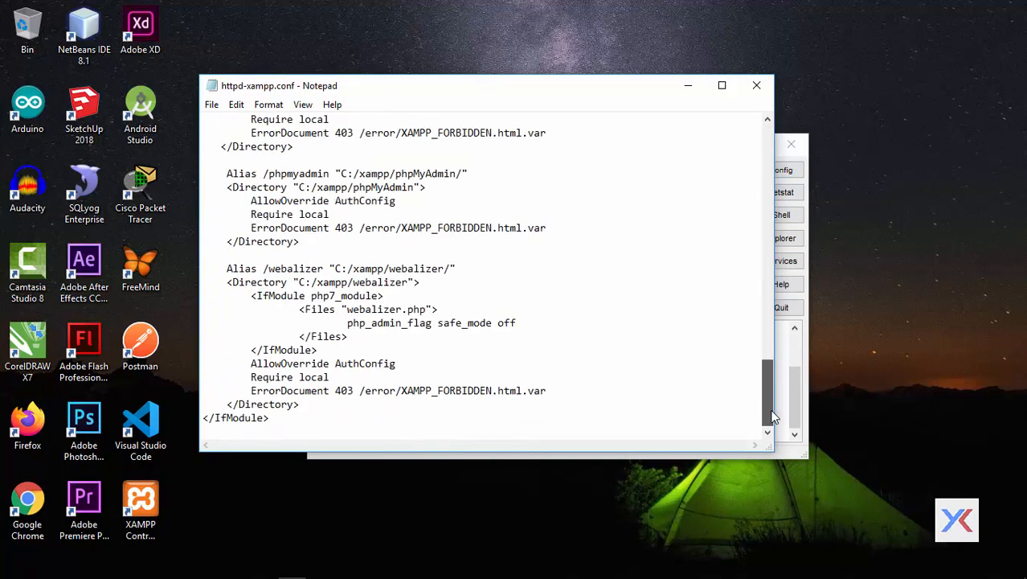
Copy the entire raw text of the Pastebin paste "setting apache xampp" from the browser
left_click(379, 489)
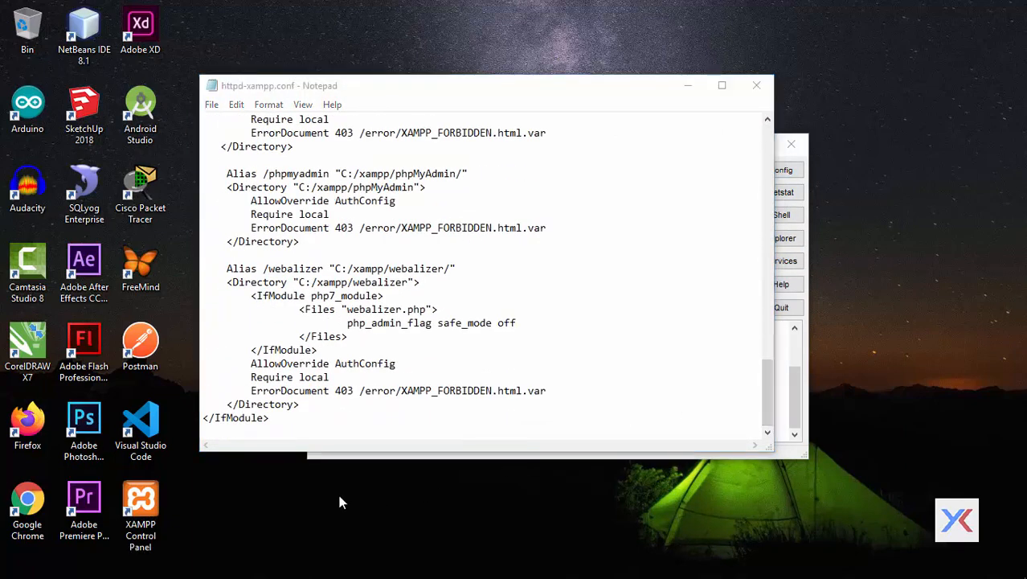
left_click(152, 568)
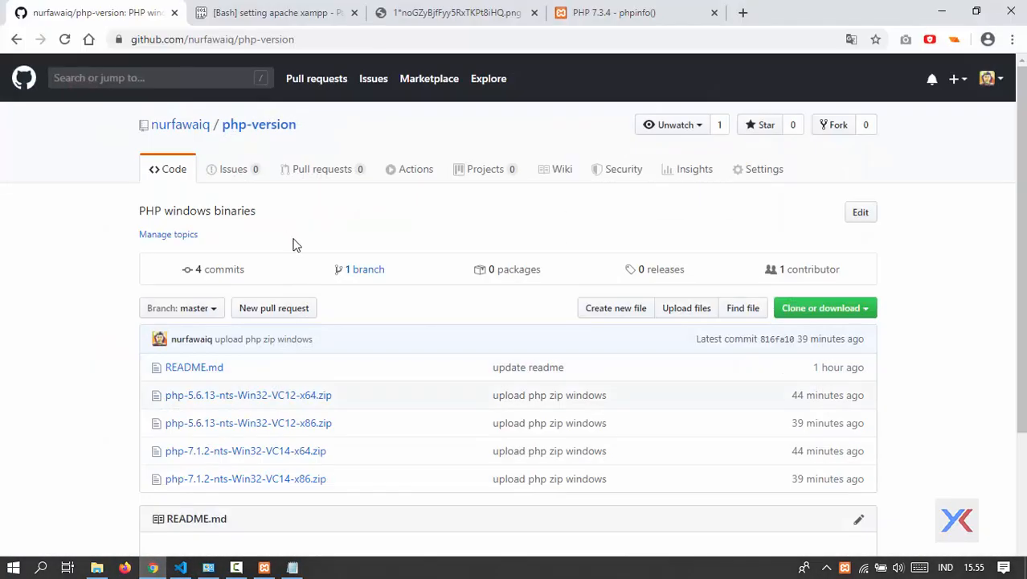
left_click(270, 14)
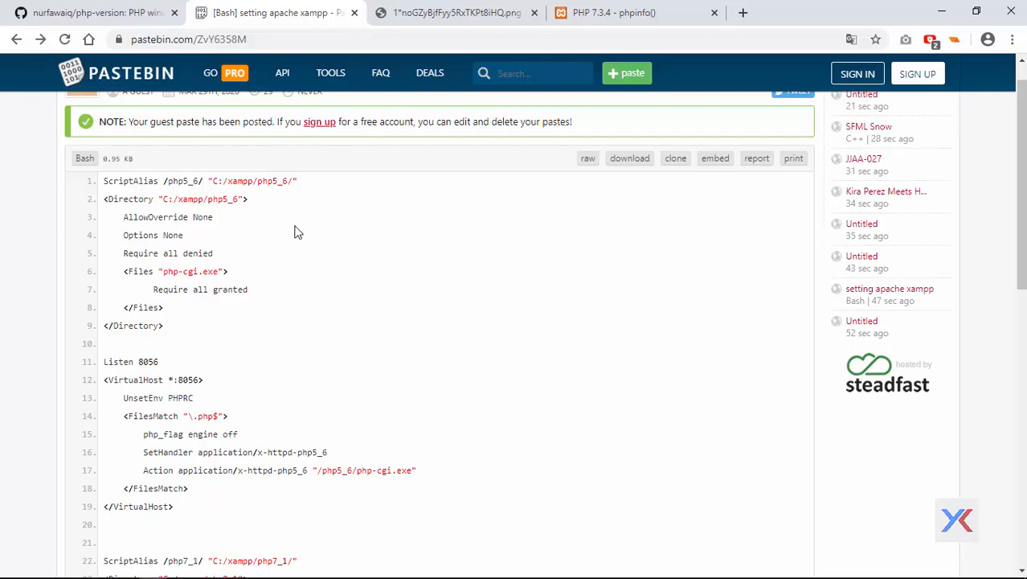
left_click(588, 159)
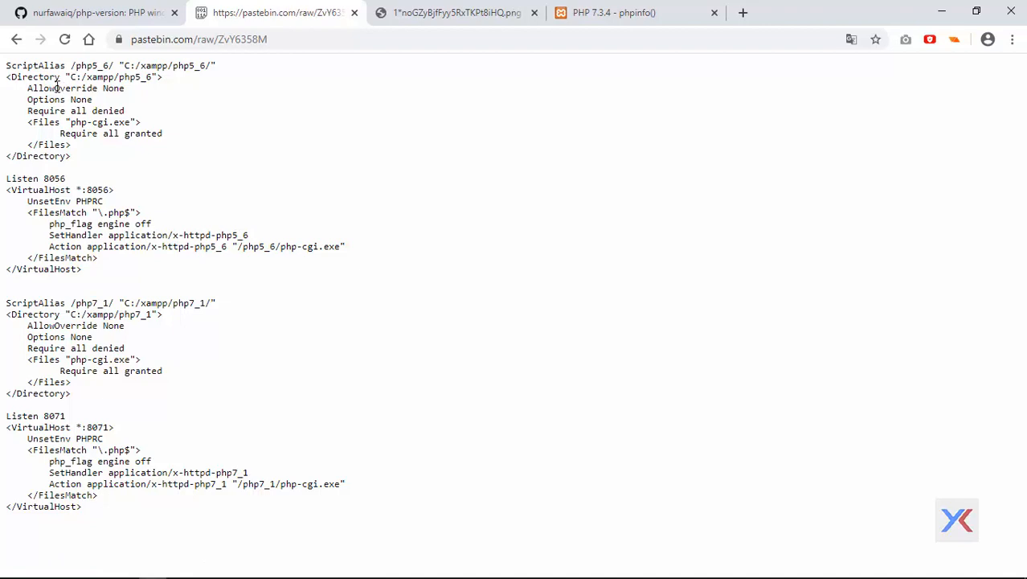
key("ctrl+a")
key("ctrl+c")
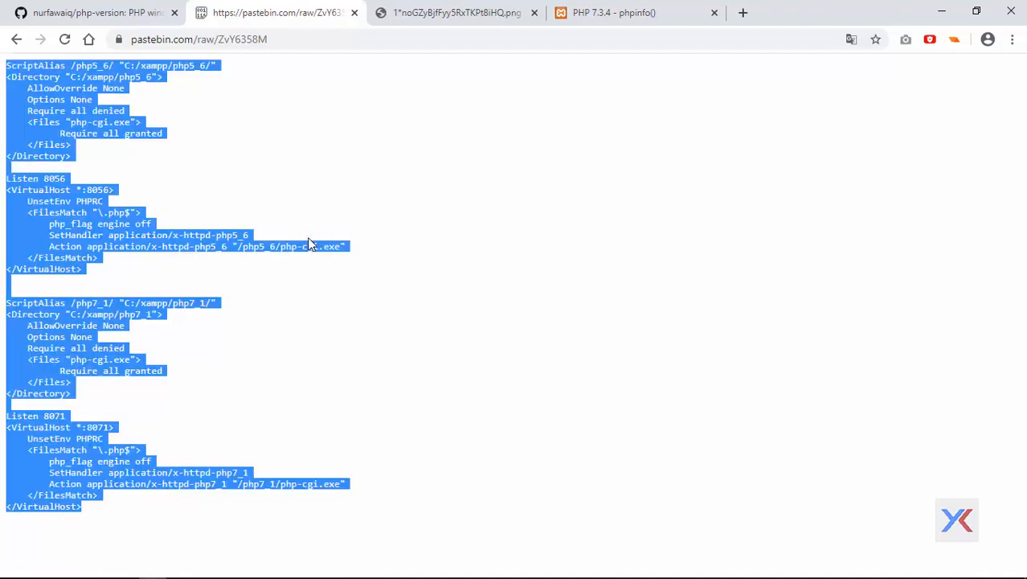
Paste the copied ScriptAlias and VirtualHost blocks below the final </IfModule> of httpd-xampp.conf, separated by blank lines
key("alt+Tab")
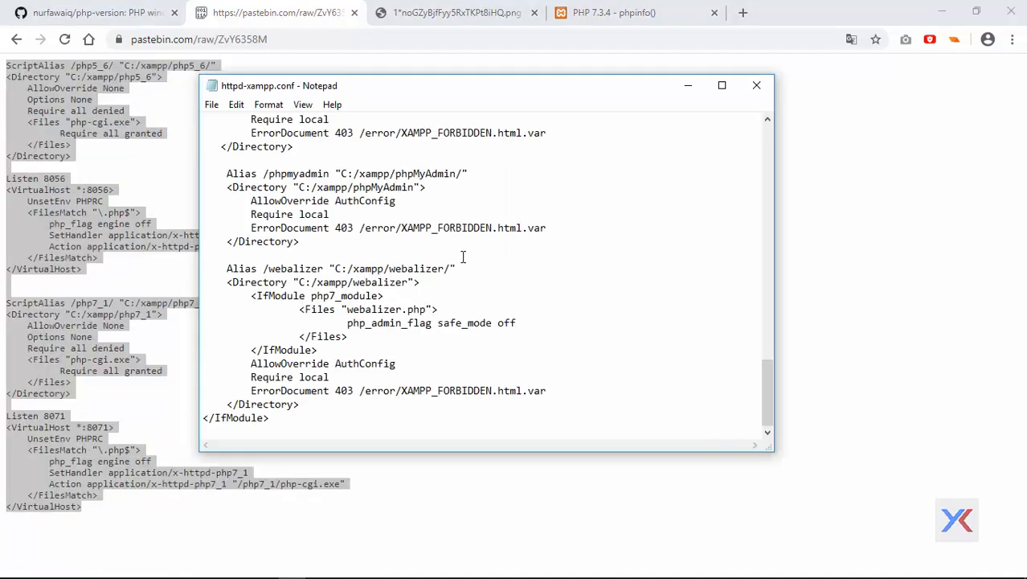
left_click(328, 424)
key("Return")
key("Return")
key("Return")
key("Return")
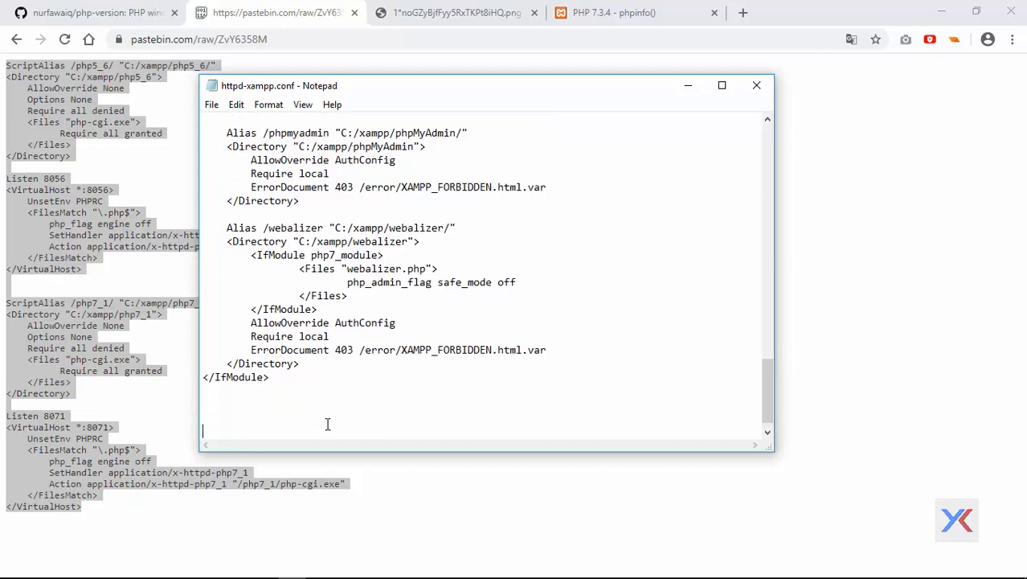
key("ctrl+v")
Review the pasted php5_6 and php7_1 blocks in httpd-xampp.conf, checking their directory paths, Listen ports and handlers
scroll(330, 423, "up", 9)
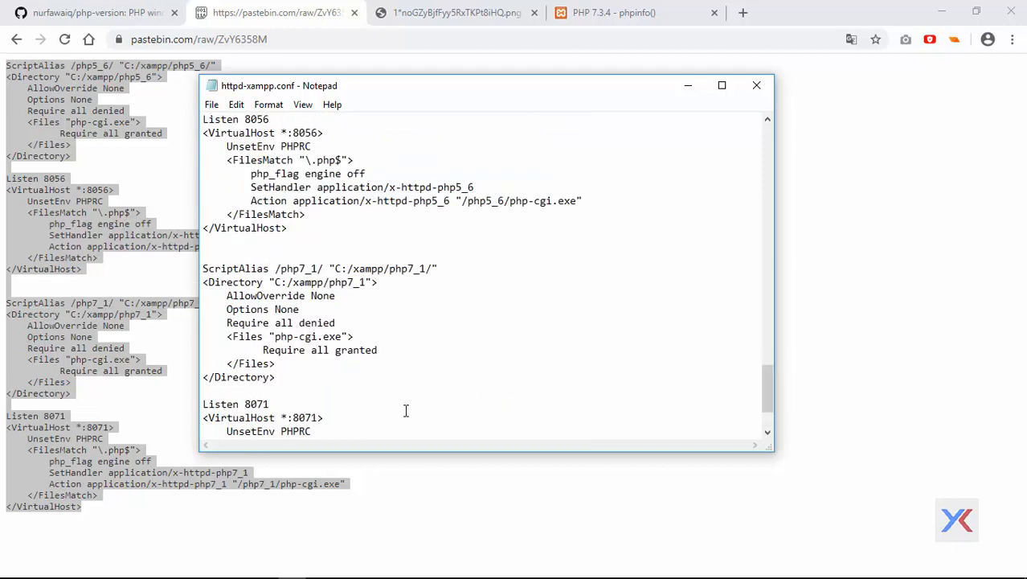
scroll(413, 354, "down", 1)
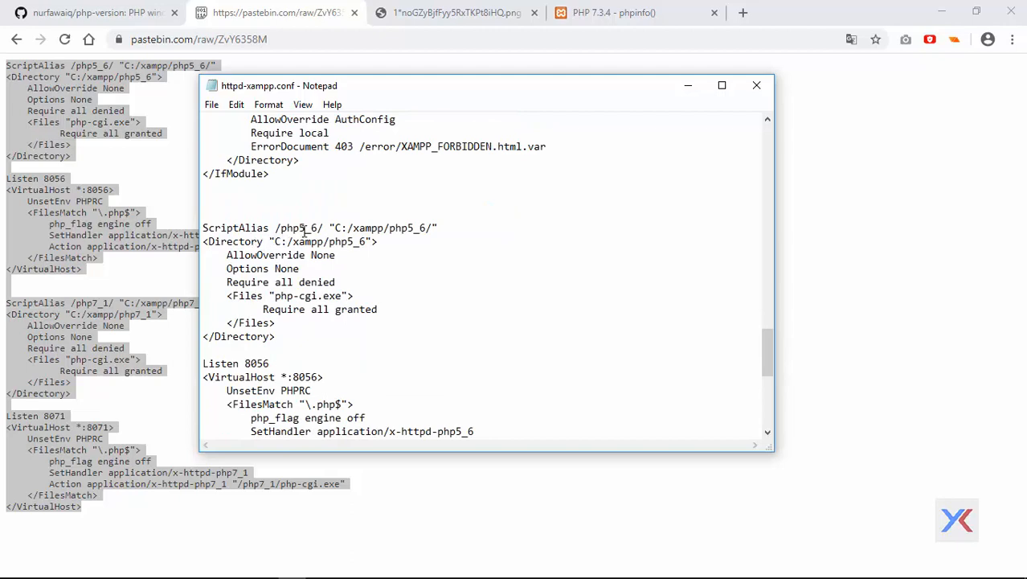
key("alt+Tab")
key("alt+Tab")
scroll(363, 310, "down", 3)
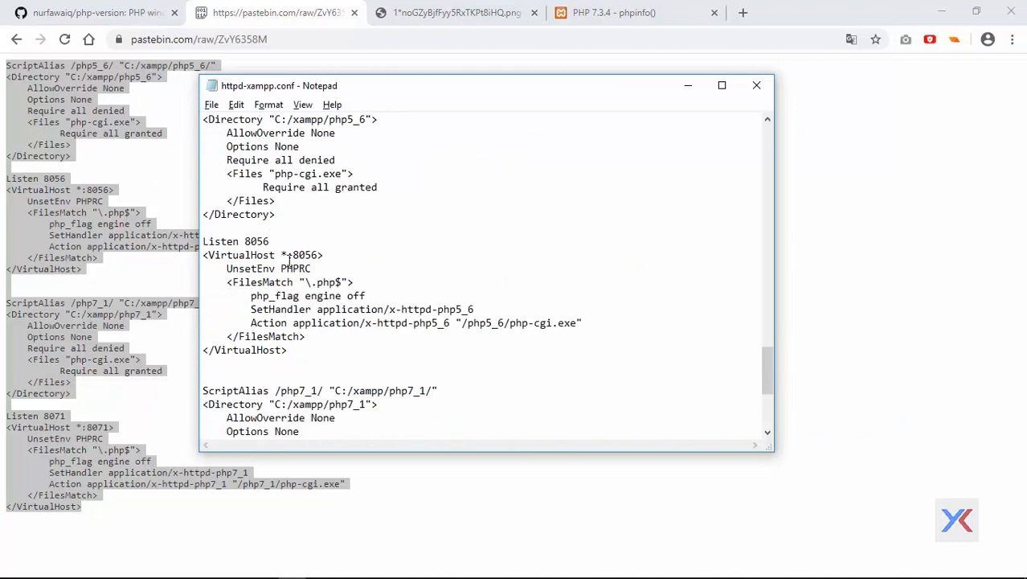
scroll(290, 261, "up", 1)
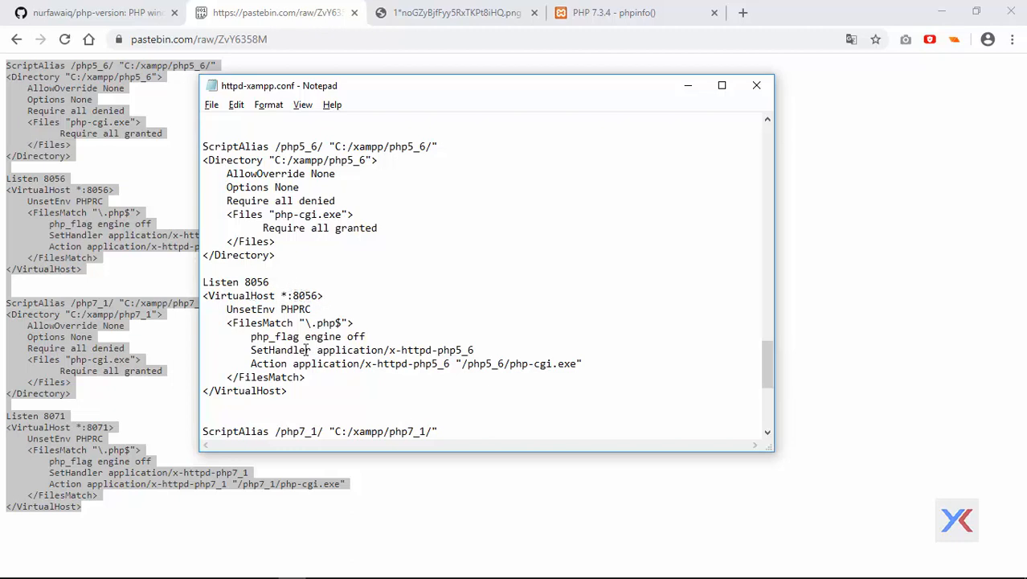
scroll(451, 366, "down", 6)
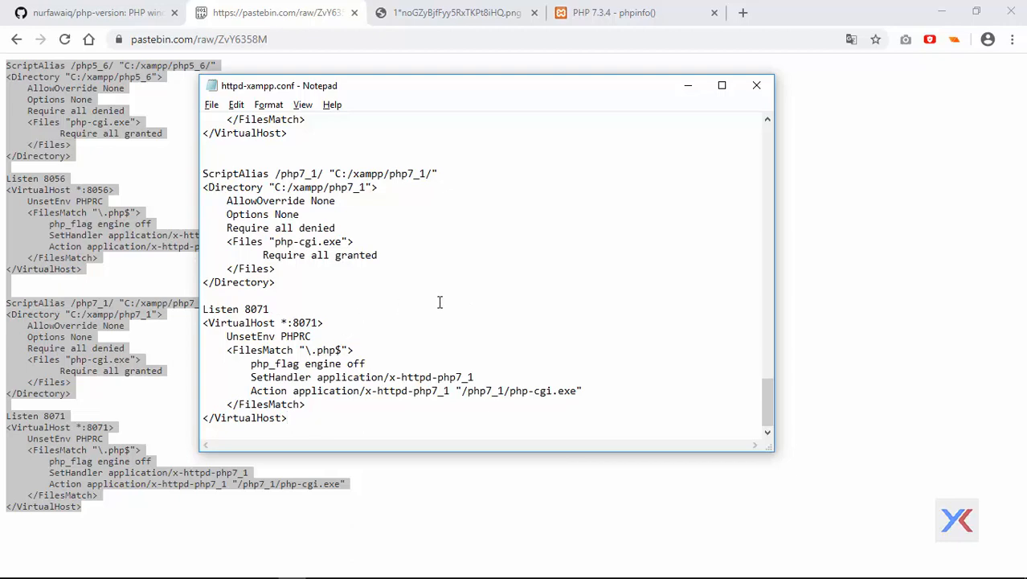
Run netstat -aon in Command Prompt and look through the local addresses for ports already in use
left_click(13, 568)
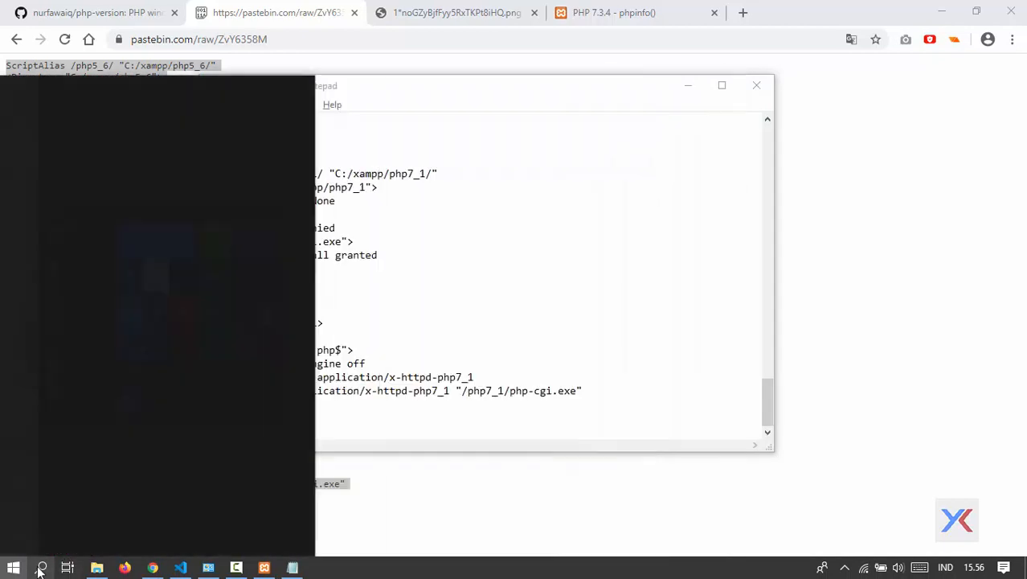
left_click(42, 568)
type("cmd")
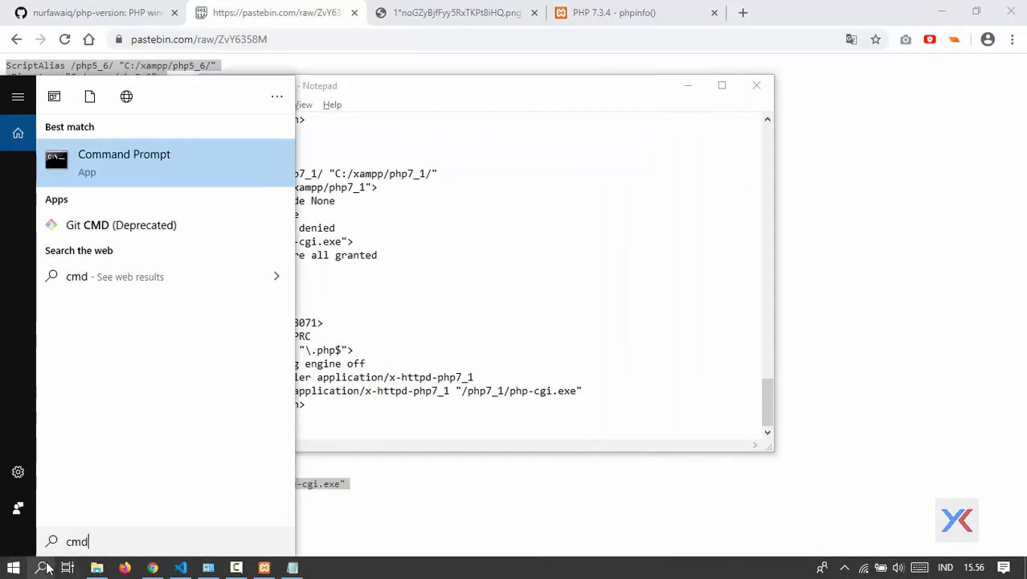
key("Return")
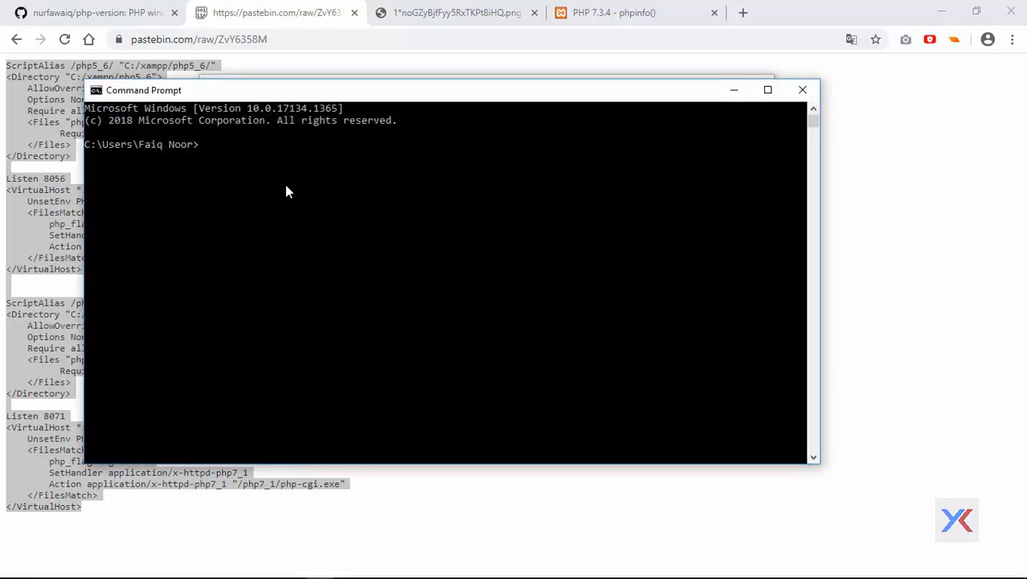
type("netstat -aon")
key("Return")
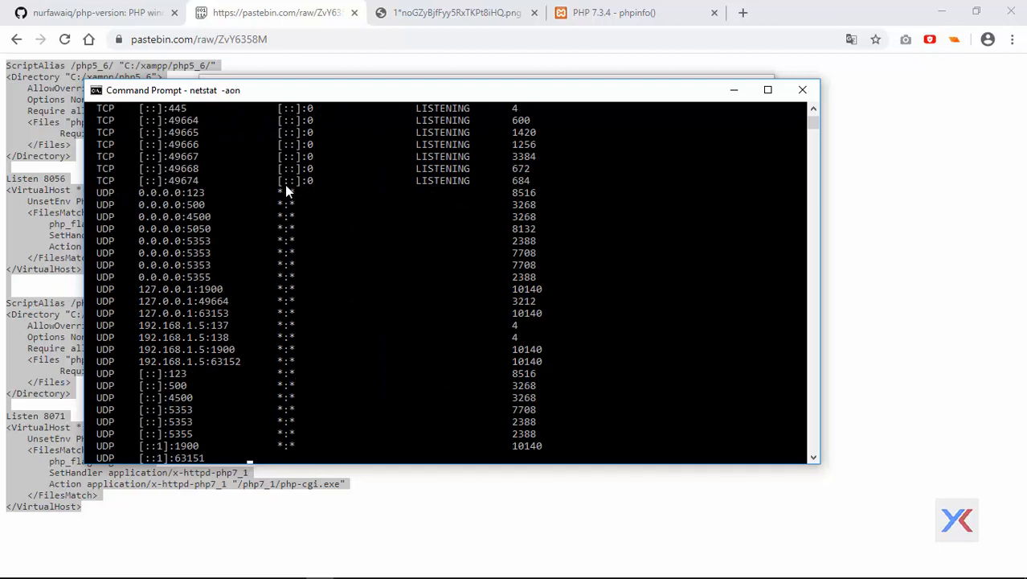
scroll(625, 288, "up", 15)
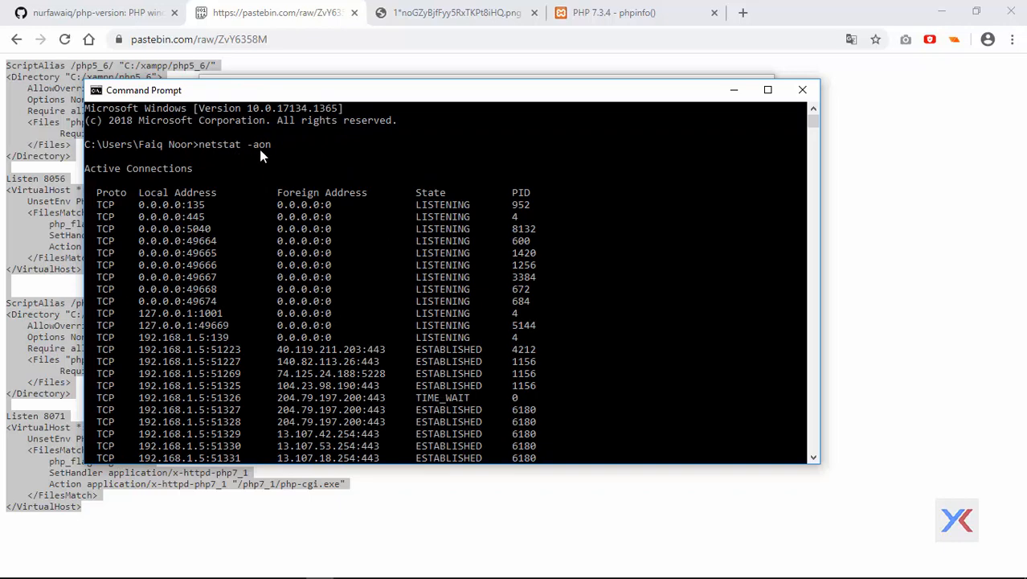
mouse_move(815, 121)
left_mouse_down()
mouse_move(817, 135)
mouse_move(806, 111)
left_mouse_up()
scroll(208, 310, "down", 2)
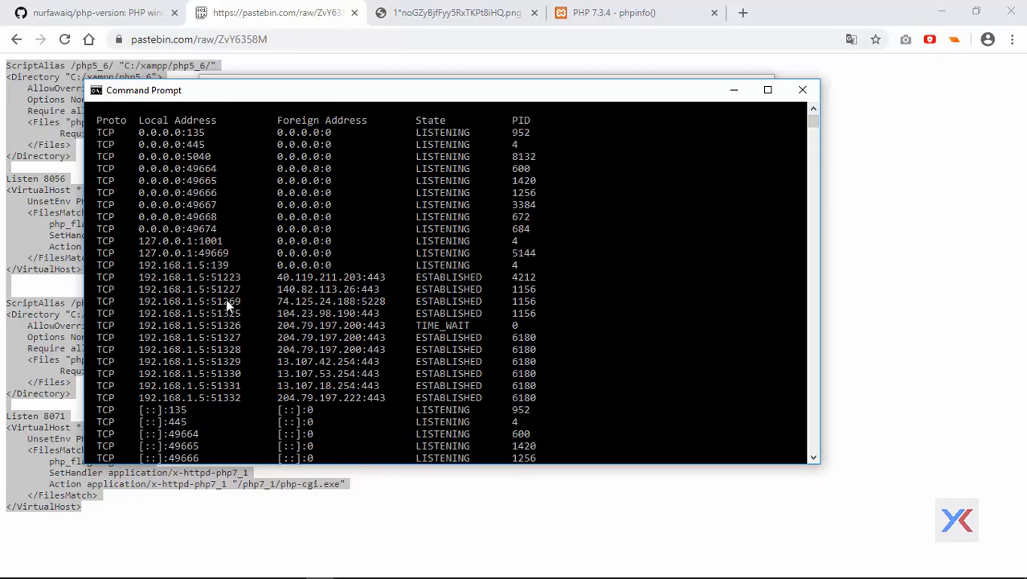
scroll(224, 276, "down", 7)
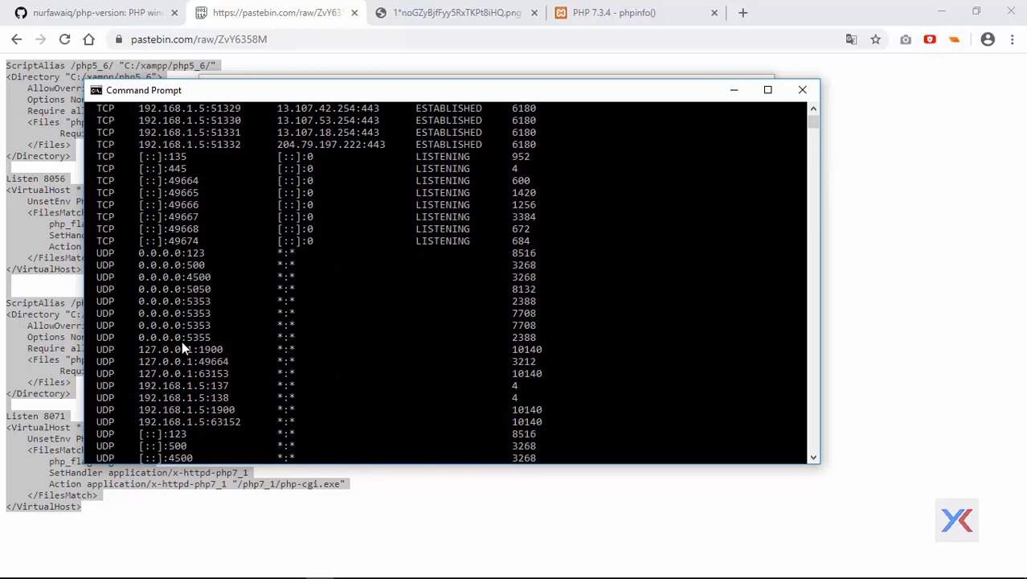
Check the remaining netstat entries for occupied local ports, and minimize the Command Prompt window
scroll(214, 323, "down", 4)
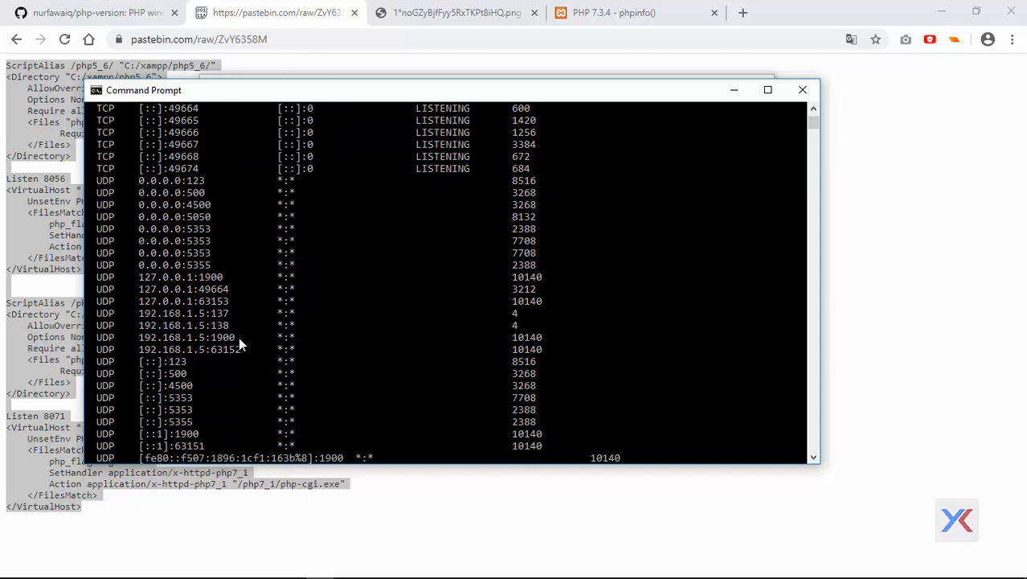
scroll(244, 360, "up", 8)
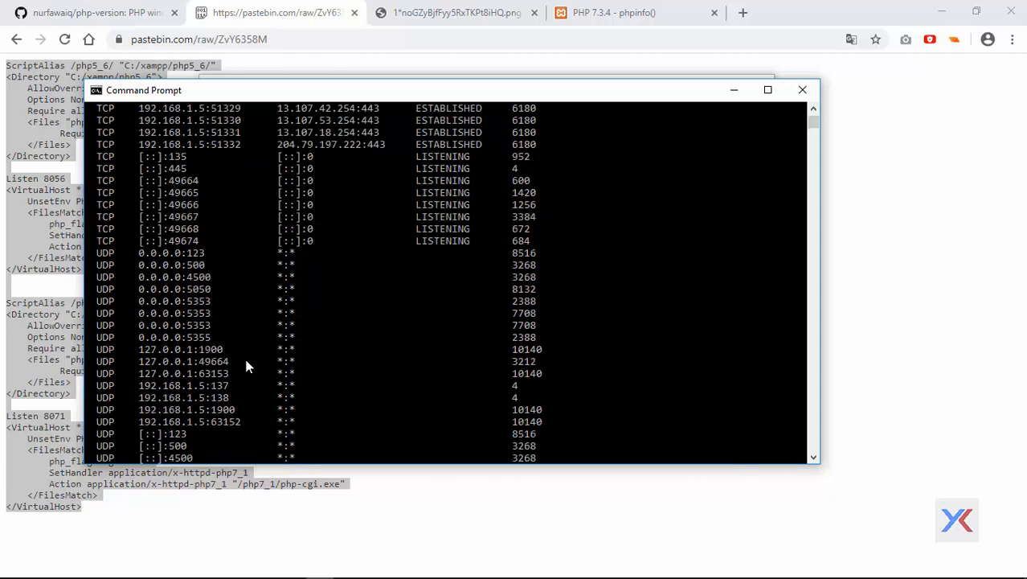
scroll(181, 323, "up", 5)
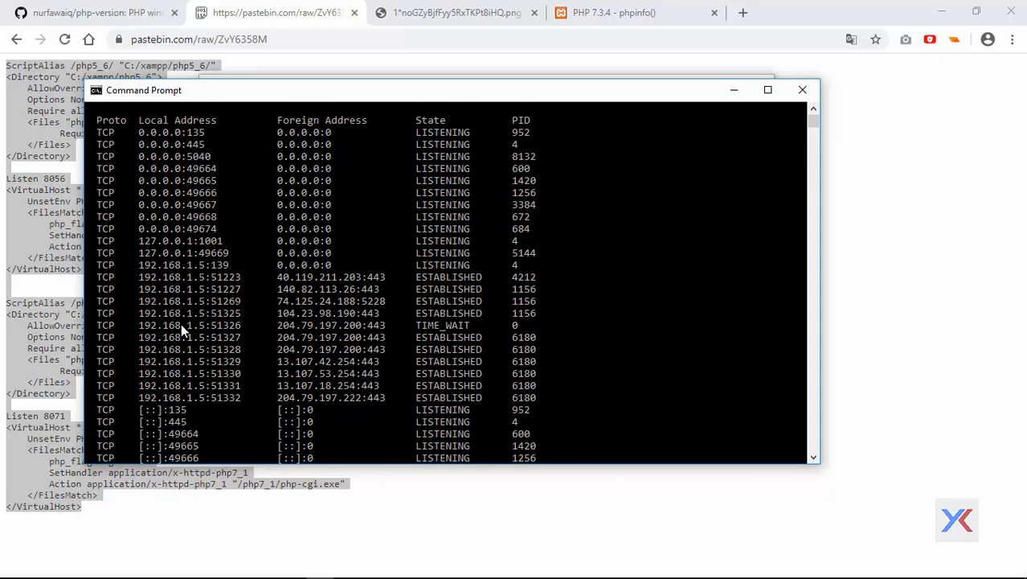
left_click(731, 92)
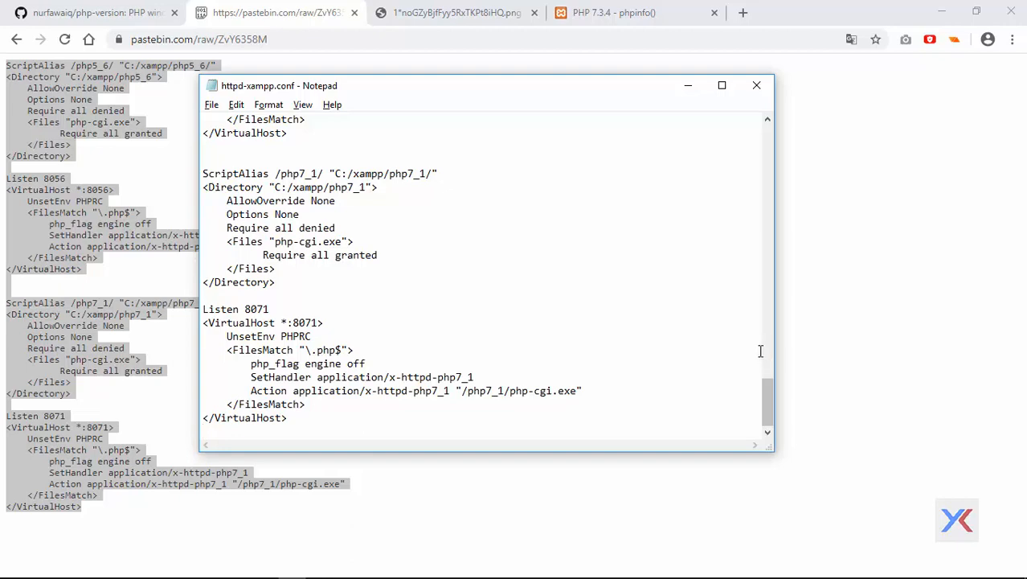
Close httpd-xampp.conf, switch to the XAMPP Control Panel, and start the Apache and MySQL modules
left_click(756, 85)
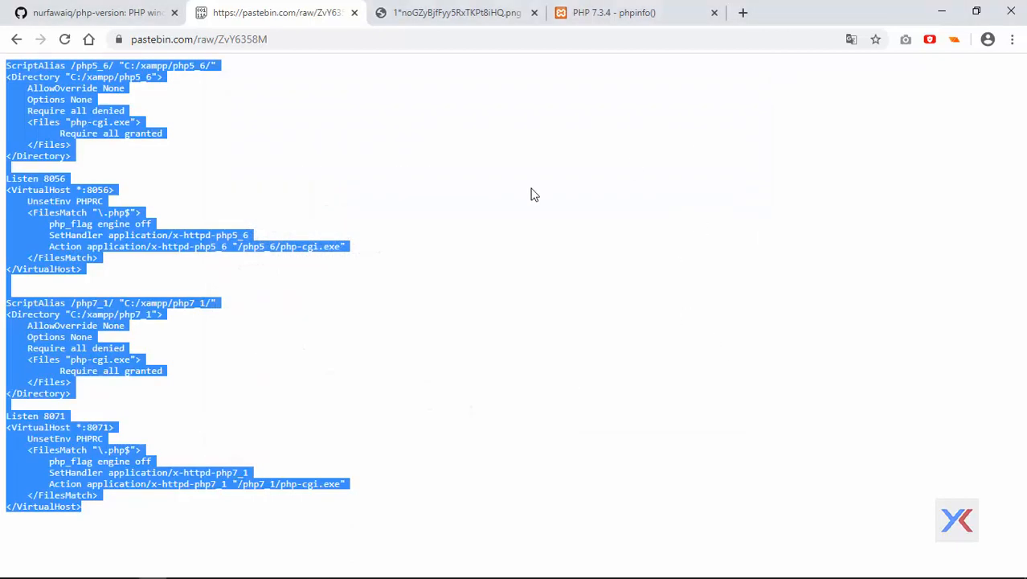
left_click(365, 290)
key("alt+Tab")
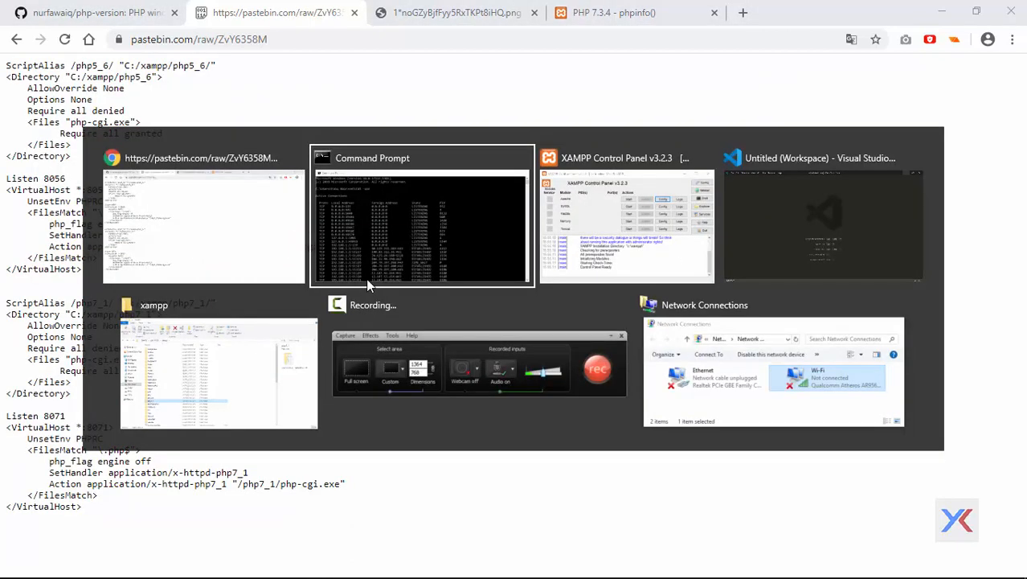
key("alt+Tab")
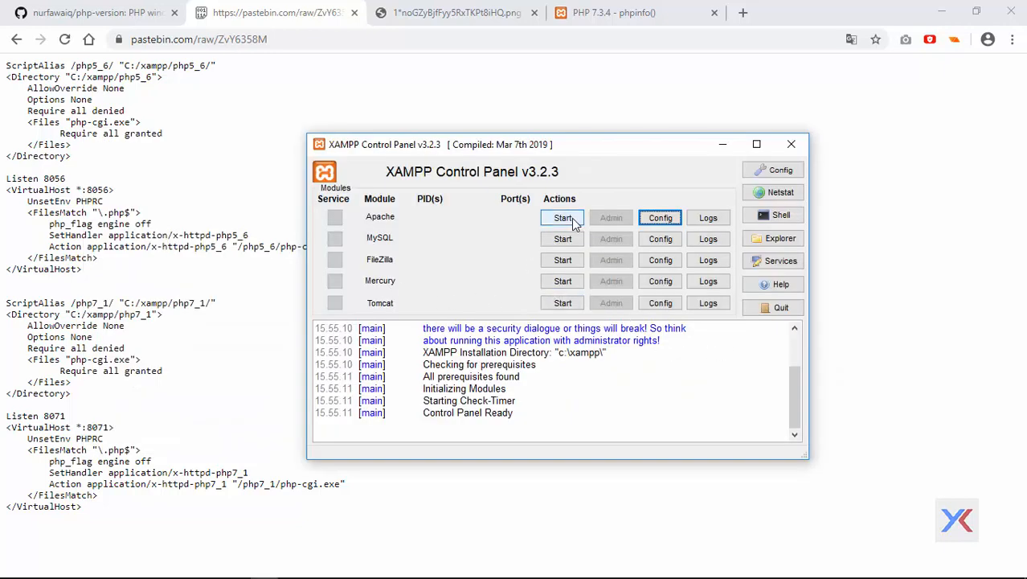
left_click(571, 218)
left_click(562, 240)
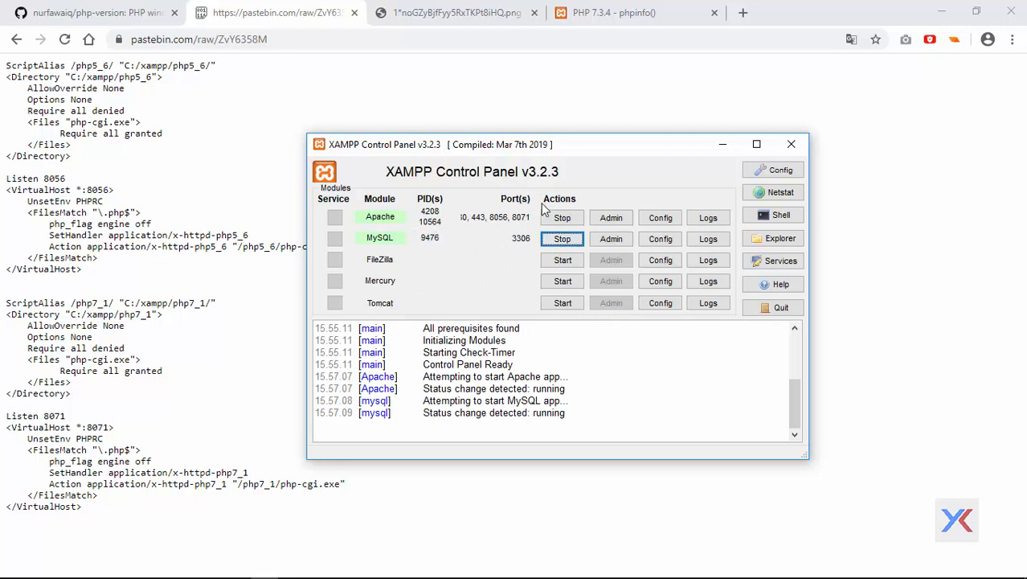
Switch to the browser, reload the localhost/dashboard/phpinfo.php page, and copy its address
left_click(635, 13)
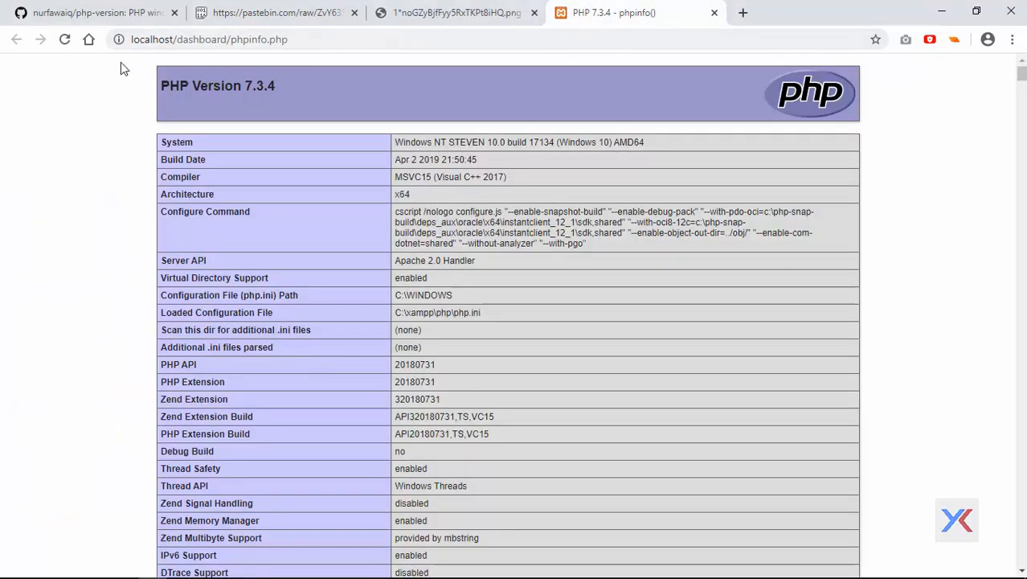
left_click(65, 39)
left_click(345, 41)
key("ctrl+c")
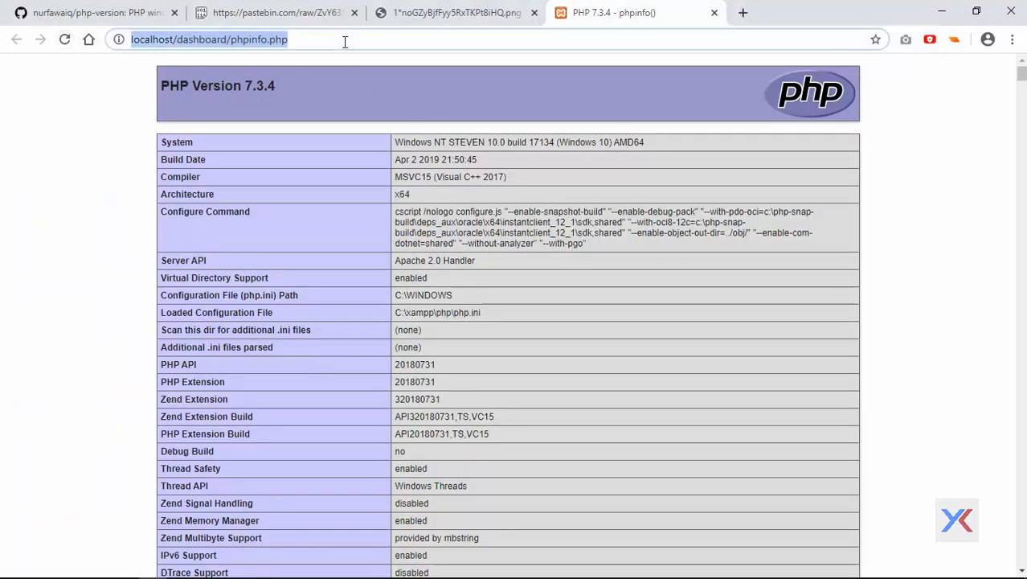
Load the copied phpinfo address in a new browser tab with port 8056 added, as localhost:8056/dashboard/phpinfo.php
left_click(742, 12)
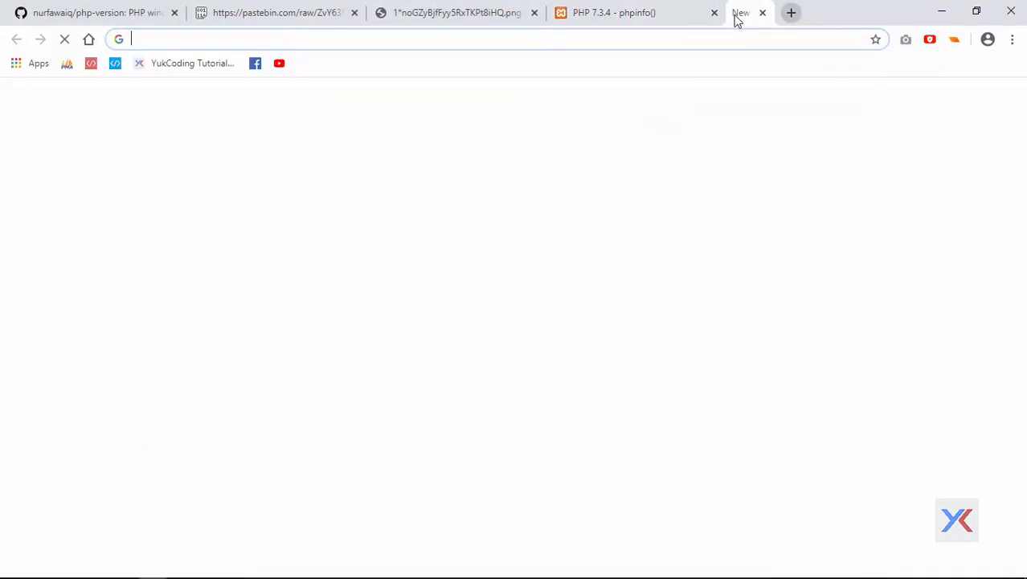
key("ctrl+v")
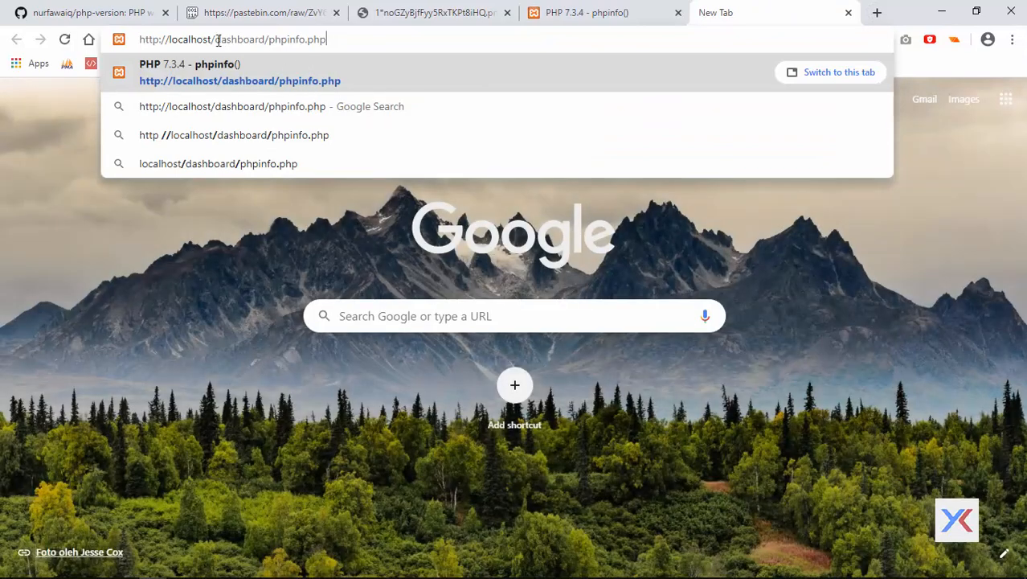
triple_click(212, 40)
key("ctrl+c")
double_click(212, 40)
type(":")
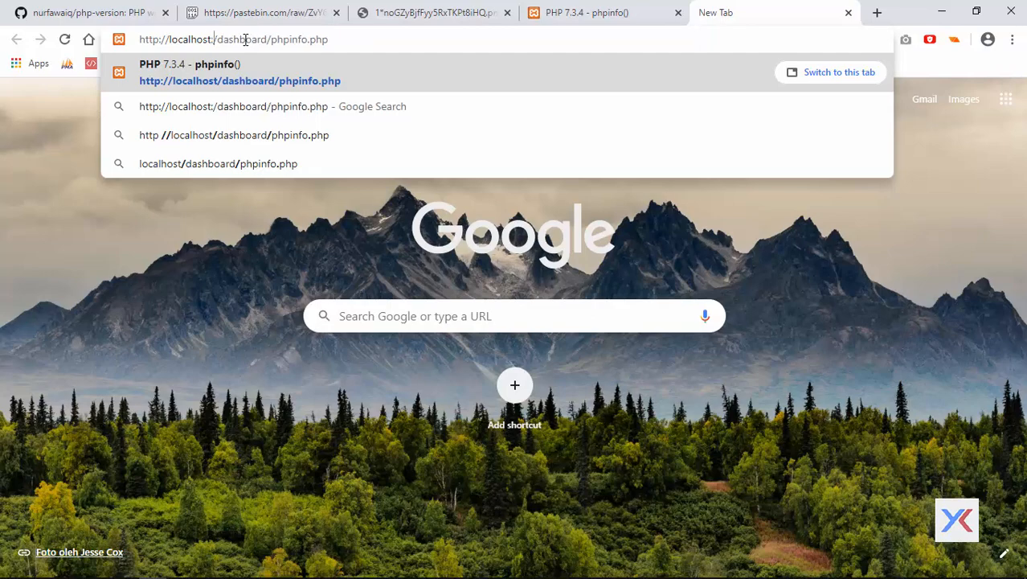
type("8056")
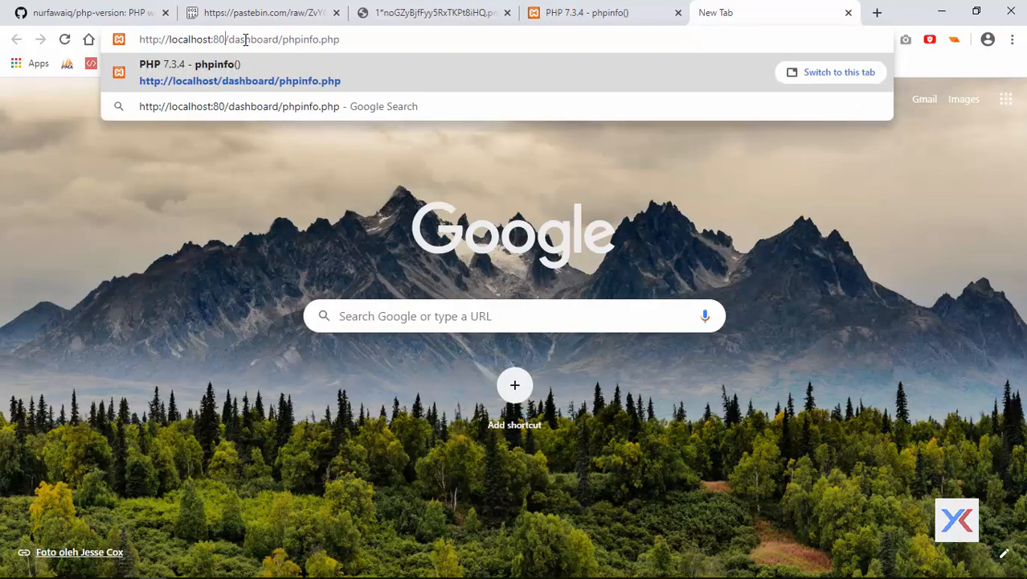
left_click(595, 14)
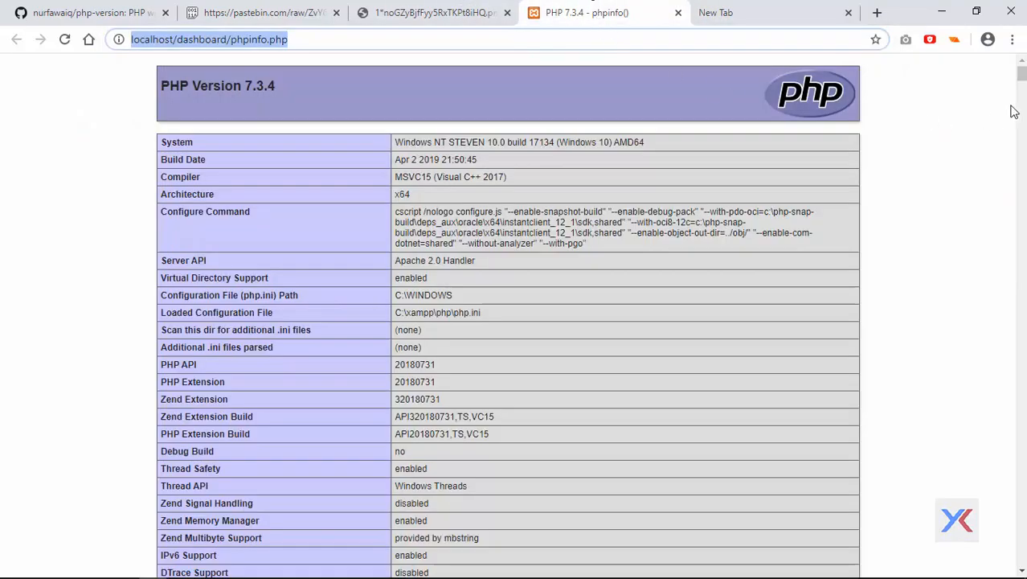
left_click(943, 147)
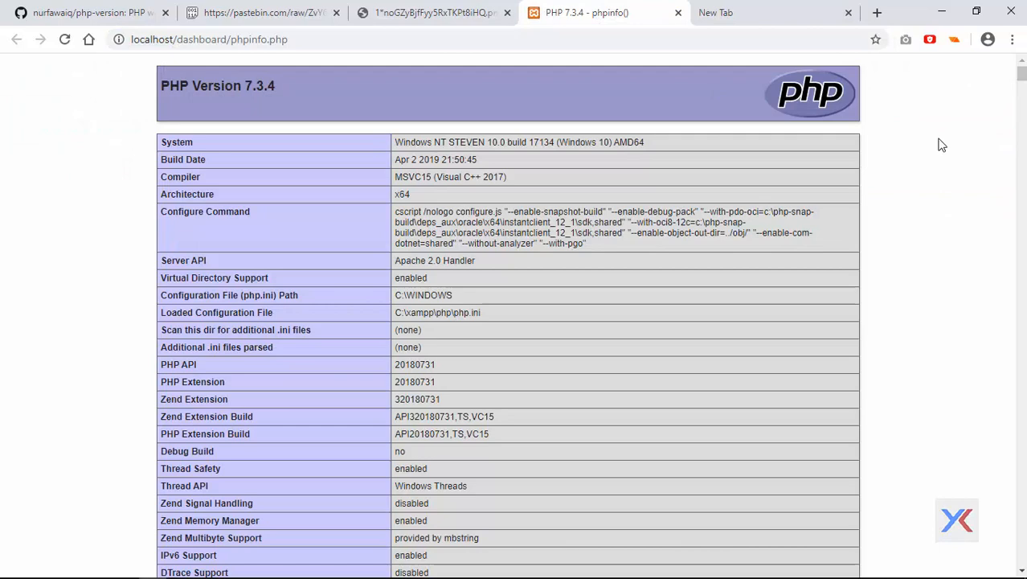
left_click(802, 10)
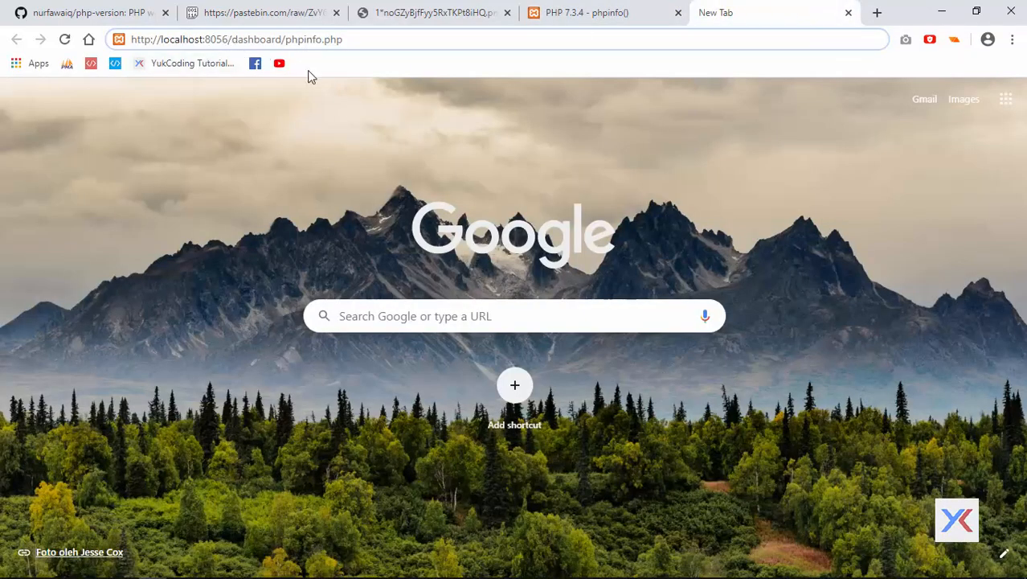
key("Return")
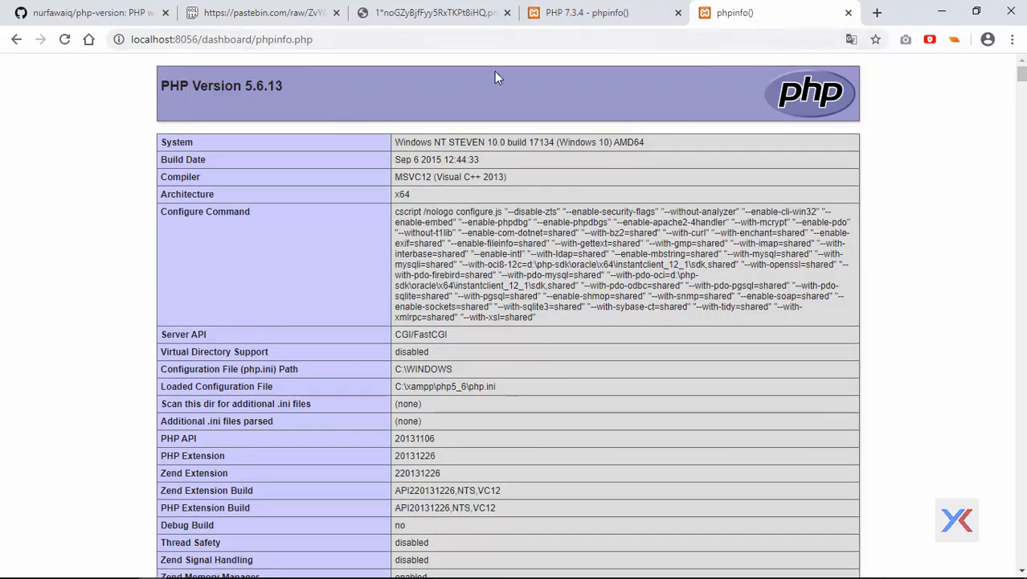
Load the phpinfo page on port 8071 in another new browser tab, as localhost:8071/dashboard/phpinfo.php
left_click(877, 12)
key("ctrl+v")
left_click(214, 39)
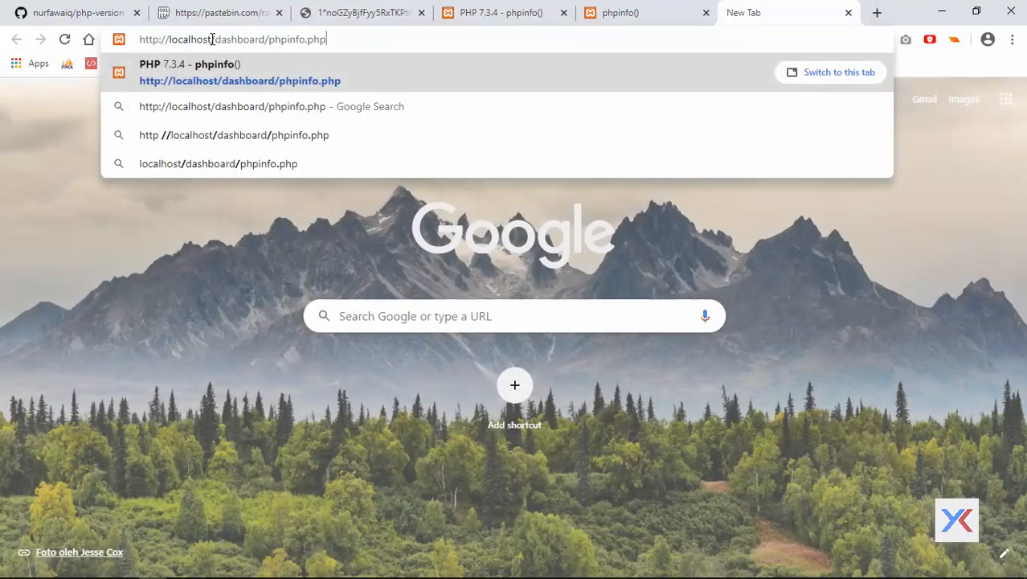
type(":")
type("8071")
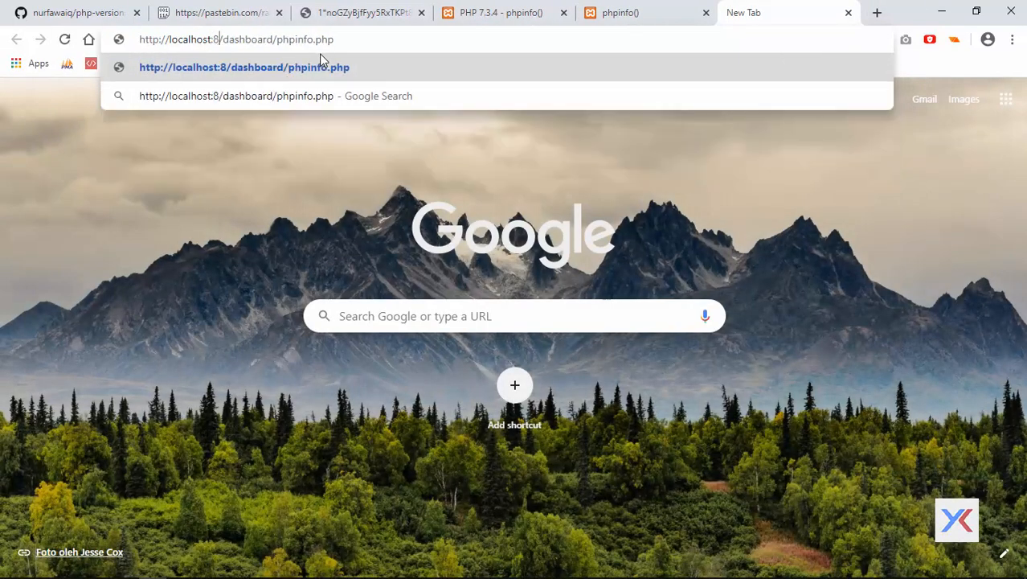
key("Return")
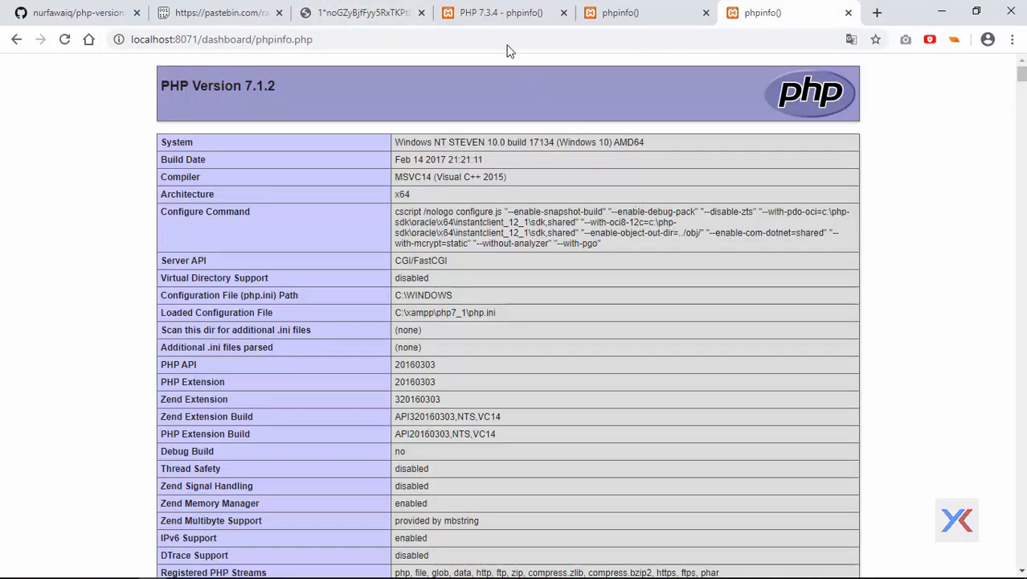
Compare the PHP versions shown on the phpinfo pages for the default port, port 8056 and port 8071
left_click(522, 10)
left_click(643, 11)
left_click(742, 11)
left_click(670, 12)
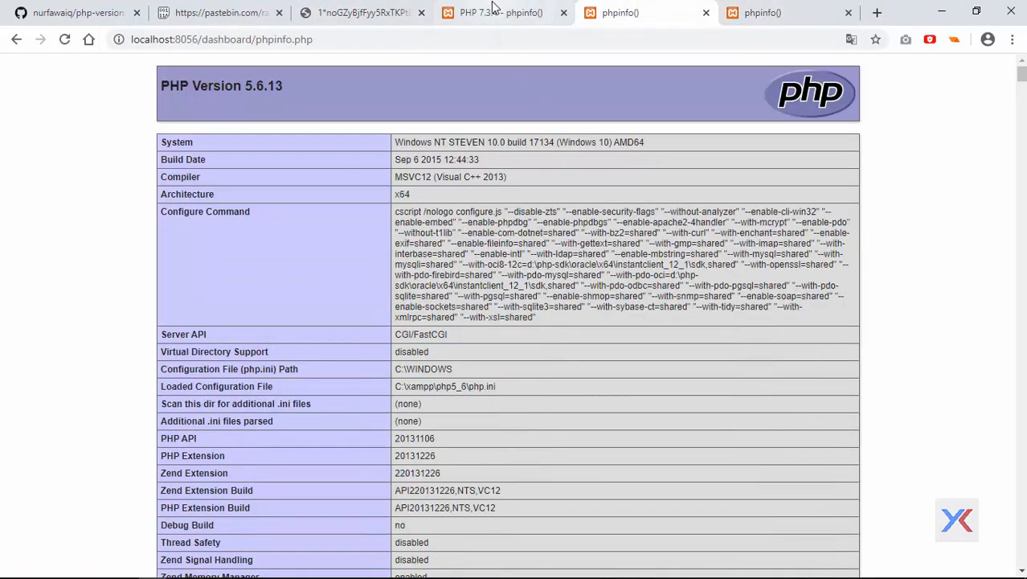
left_click(493, 6)
left_click(623, 12)
left_click(740, 12)
left_click(635, 11)
left_click(534, 10)
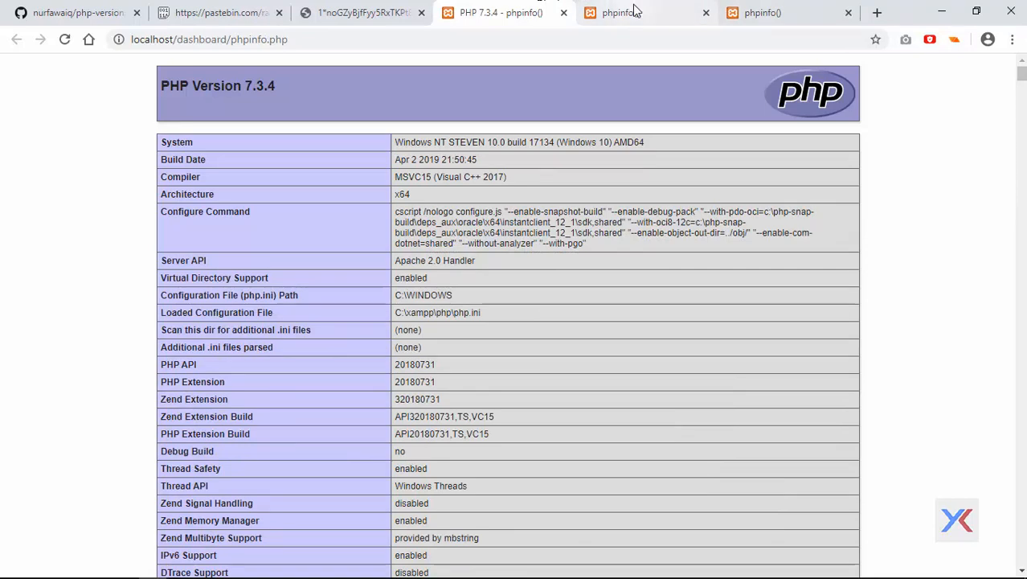
Reload the default, 8056 and 8071 phpinfo pages to recheck each PHP version, and return to the 8056 page
left_click(66, 40)
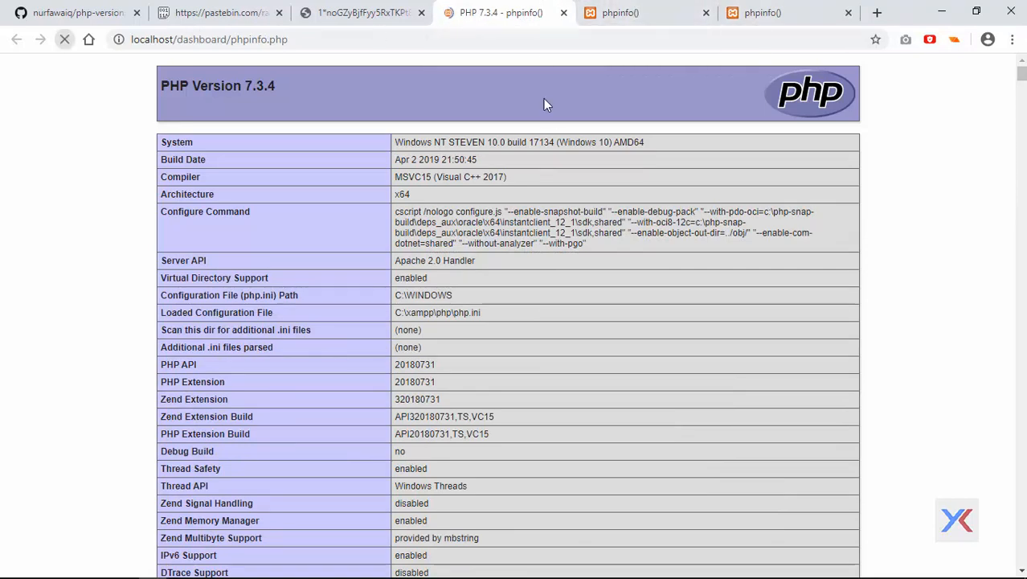
left_click(642, 11)
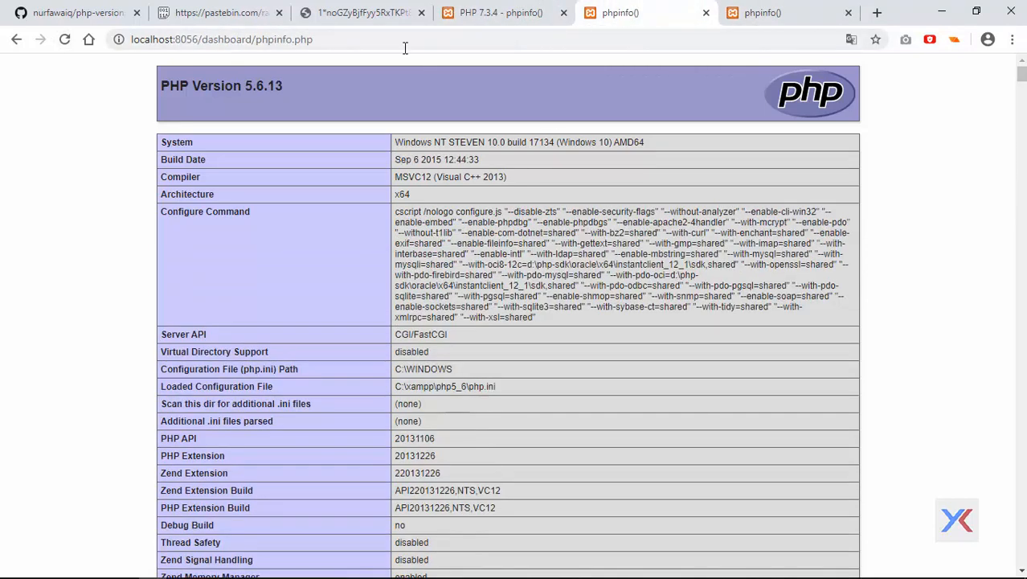
left_click(66, 39)
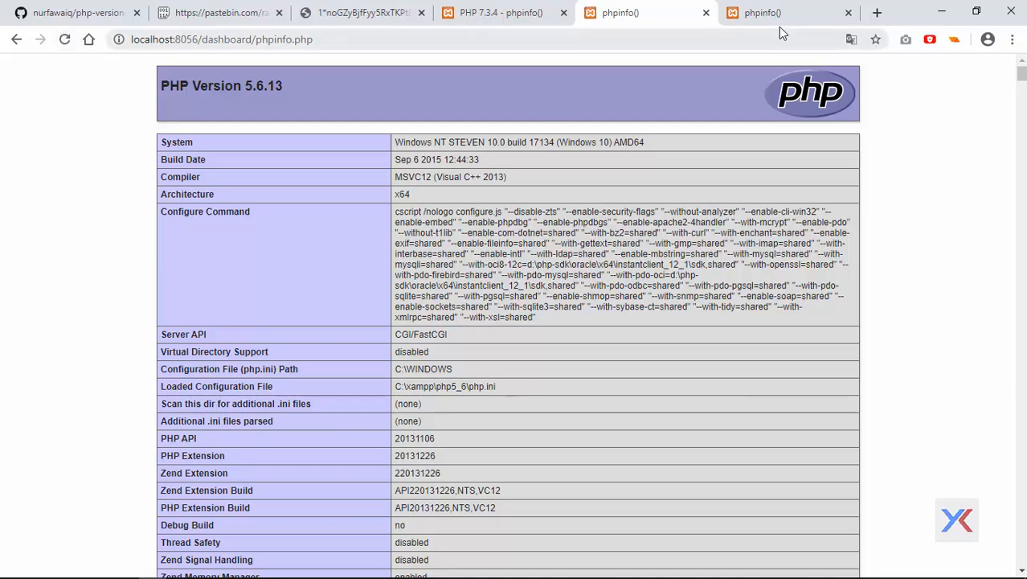
left_click(776, 14)
left_click(64, 40)
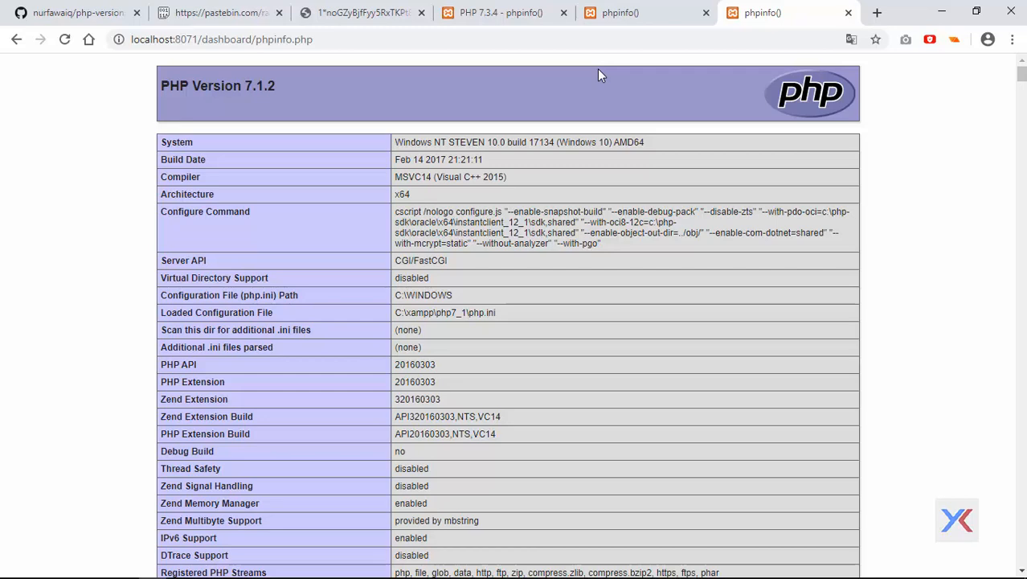
left_click(649, 13)
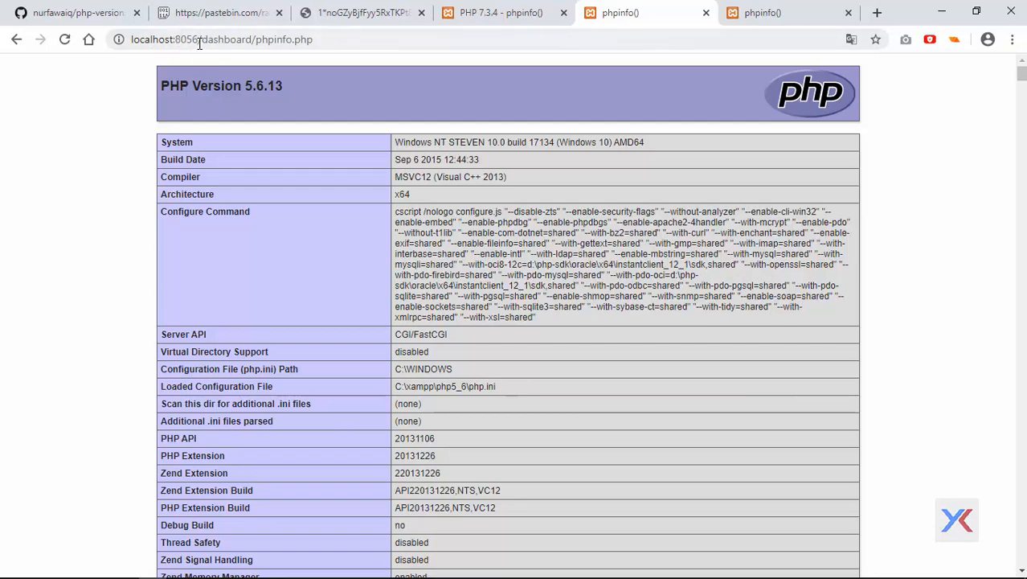
Open the htdocs folder inside C:\xampp in File Explorer, and close the Command Prompt window
left_click(97, 568)
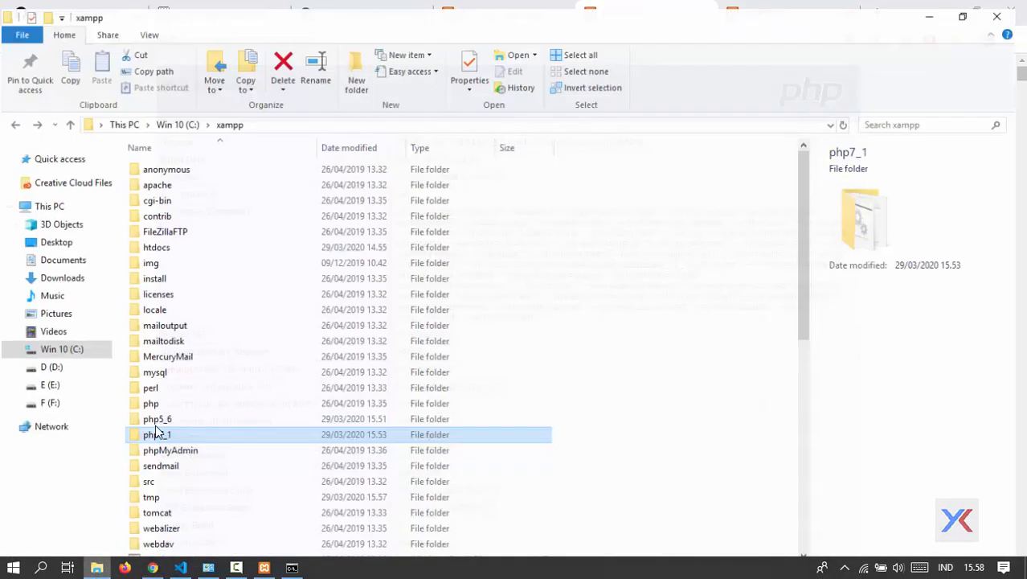
double_click(205, 239)
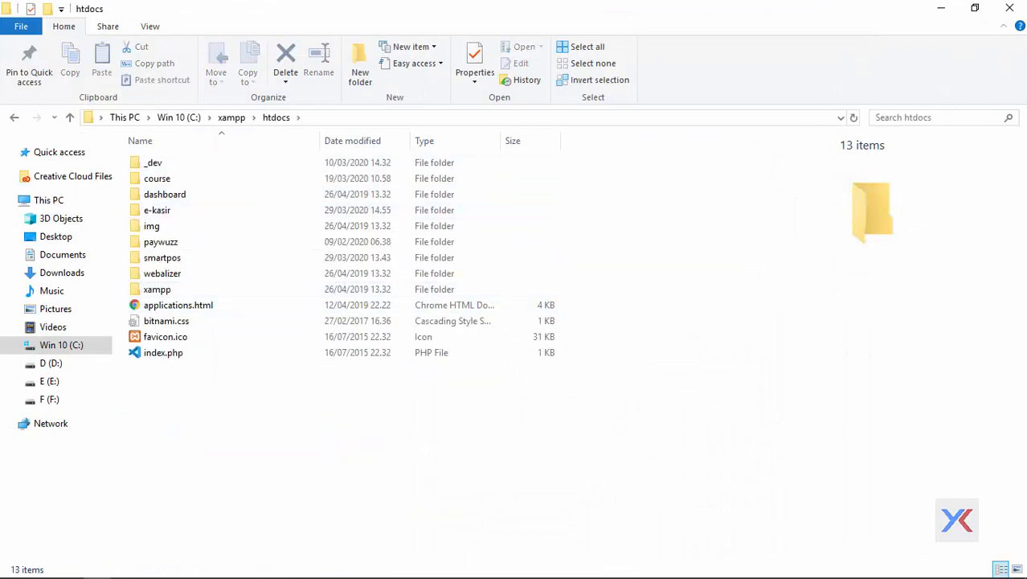
mouse_move(210, 572)
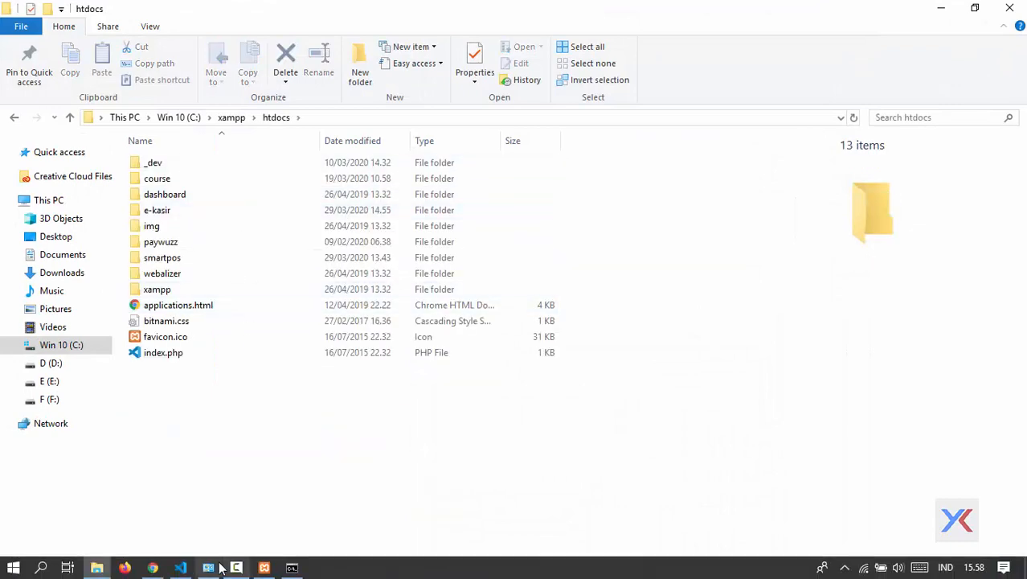
left_click(291, 567)
left_click(799, 94)
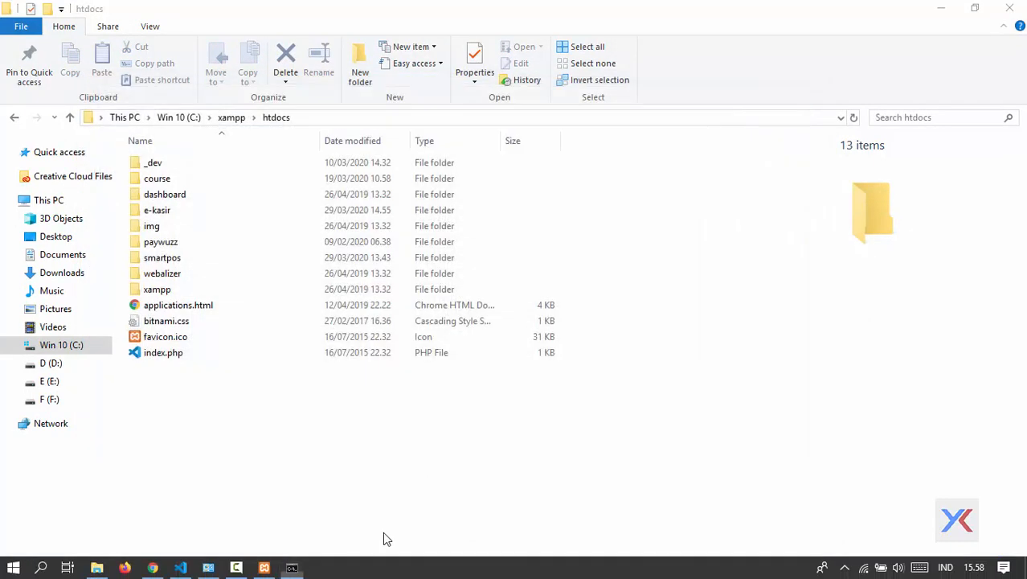
Return to the browser and view the phpinfo page on port 8071 and the one on the default port
left_click(152, 568)
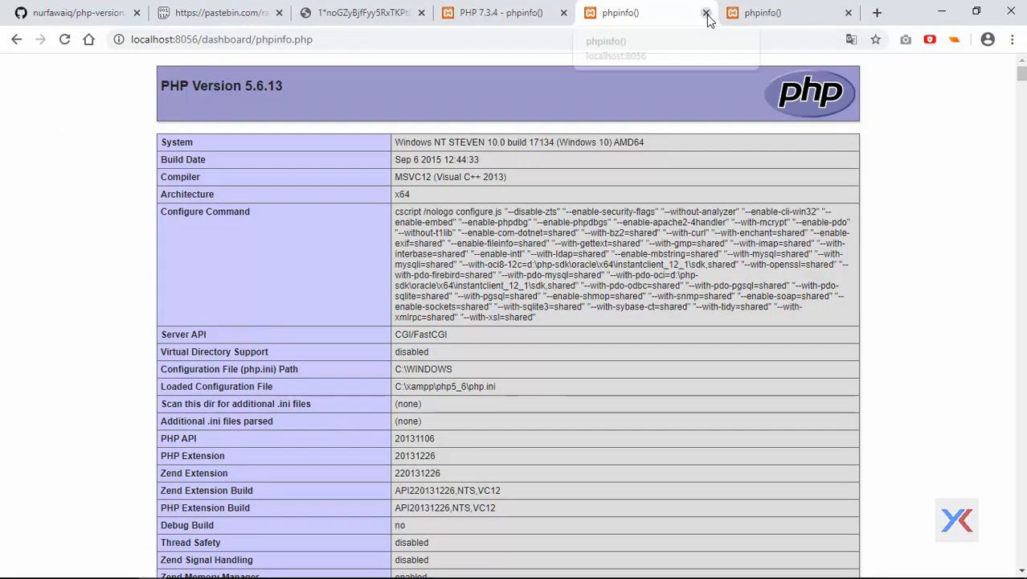
left_click(746, 8)
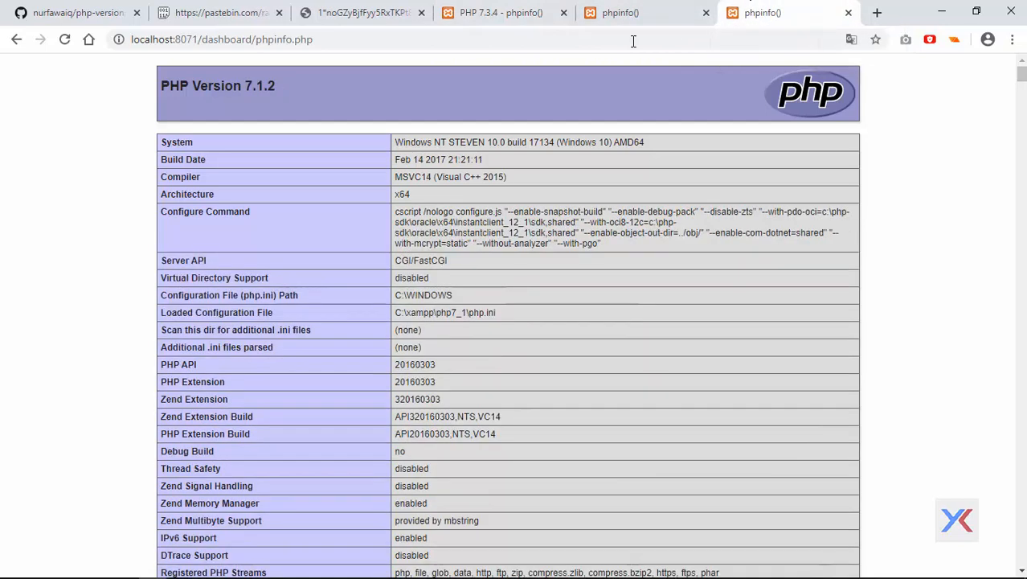
left_click(502, 11)
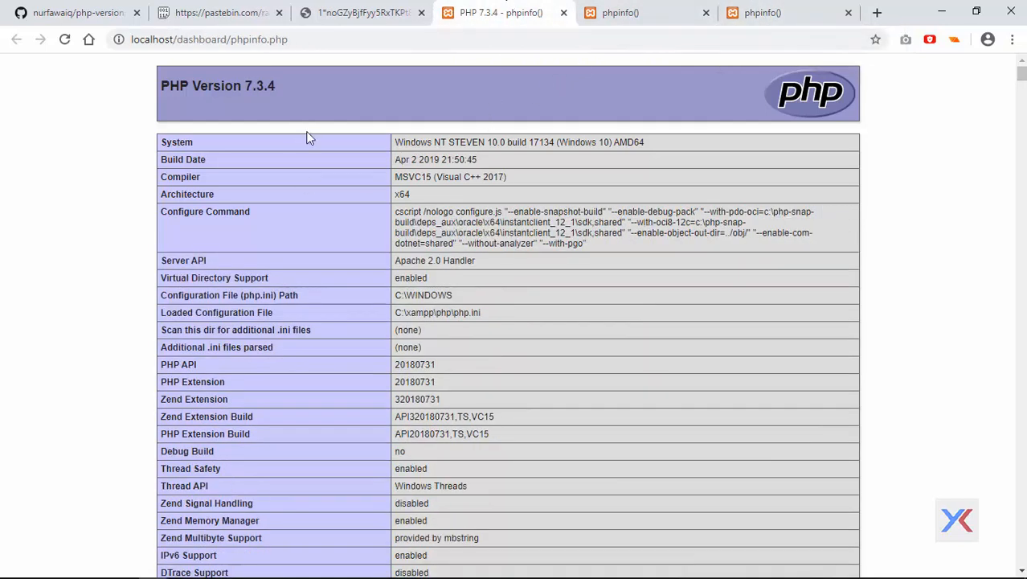
Review the phpinfo pages for port 8071, port 8056 and the default port, and return to the Pastebin virtual host configuration
left_click(773, 12)
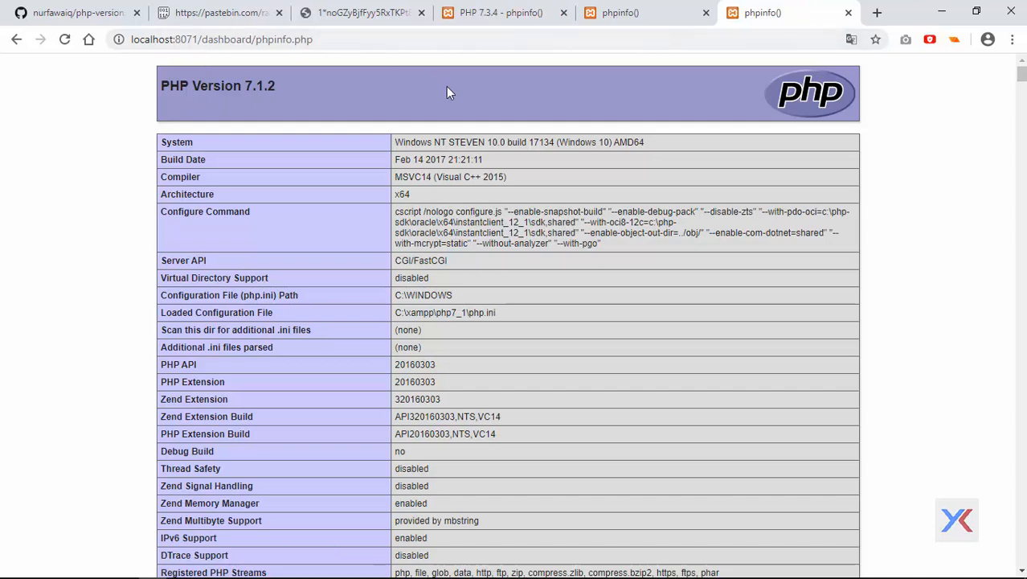
left_click(619, 12)
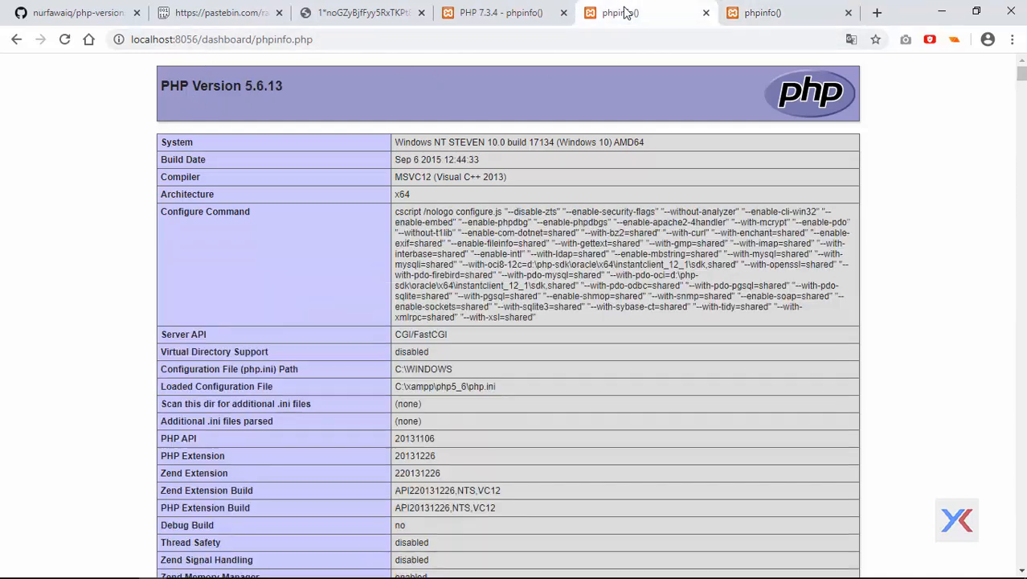
left_click(522, 7)
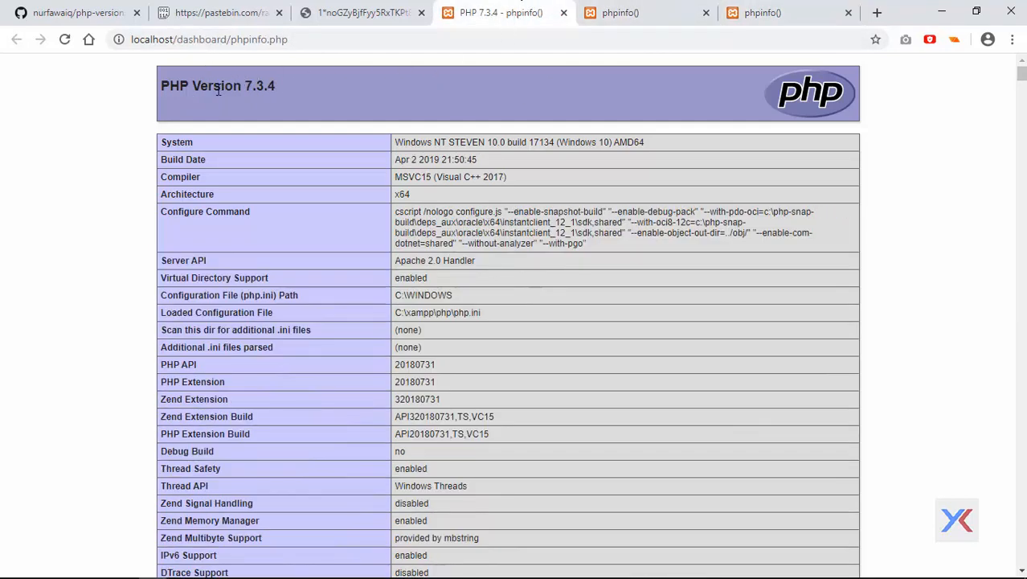
left_click(97, 7)
left_click(205, 7)
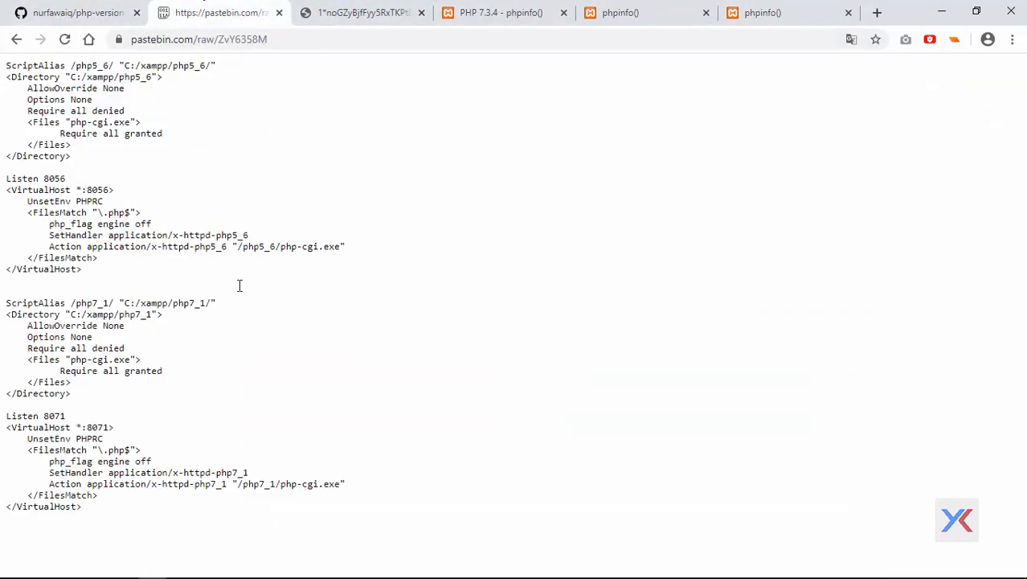
Open the Compressed folder in Downloads, inspect the contents of php-7.1.2-nts-Win32-VC14-x64.zip in WinRAR, and close the archive
mouse_move(253, 575)
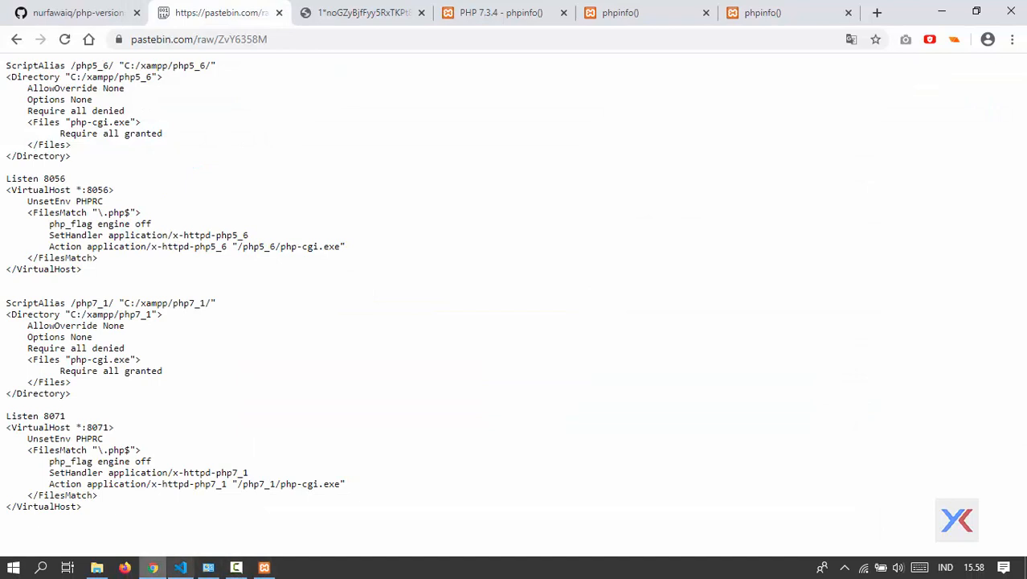
left_click(97, 567)
left_click(60, 274)
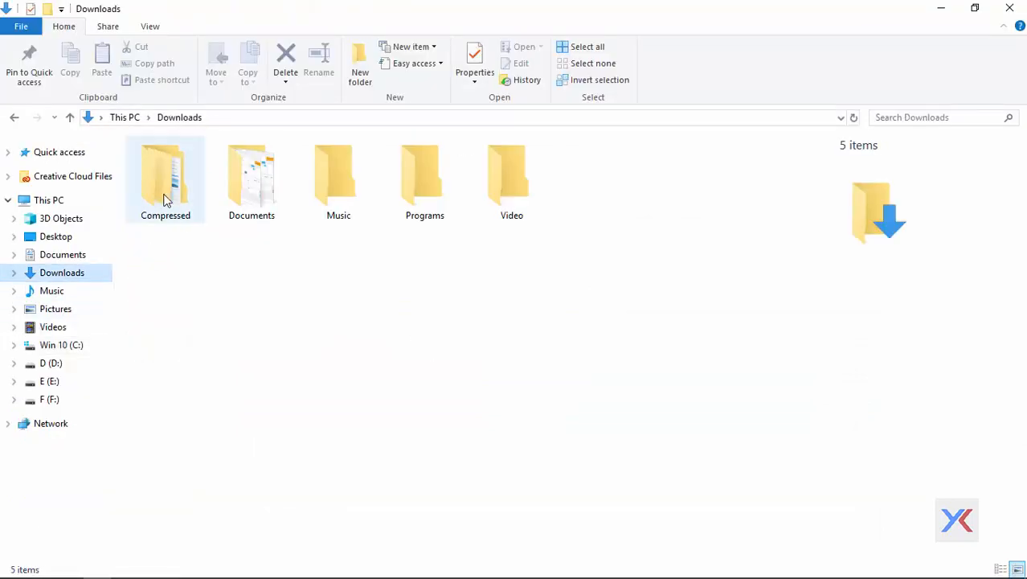
double_click(180, 197)
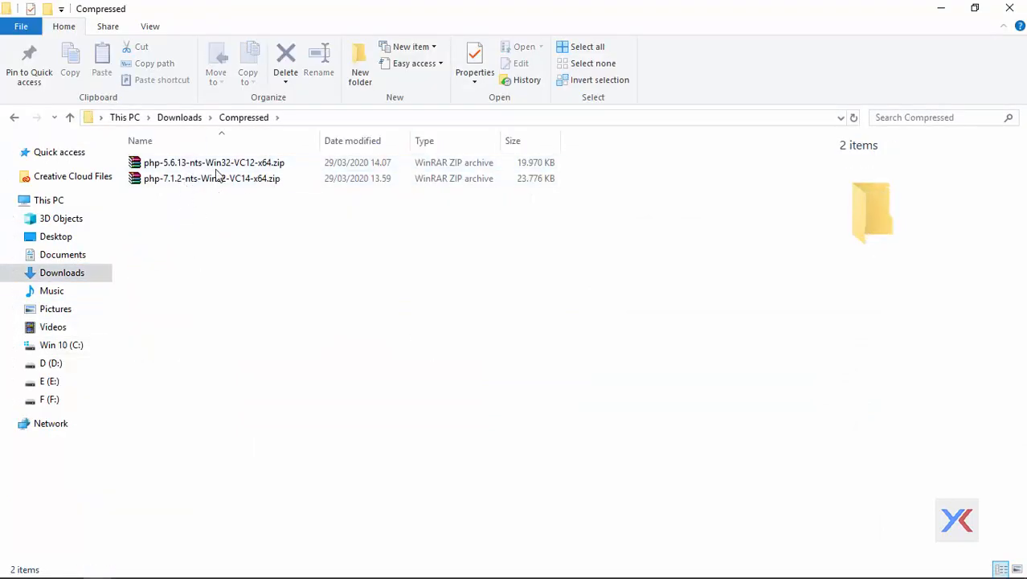
double_click(202, 177)
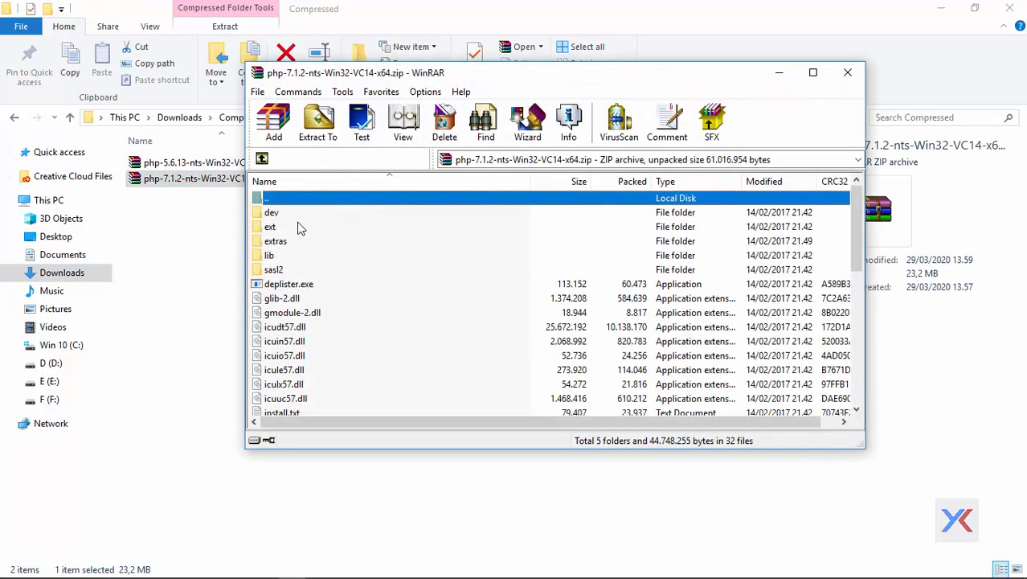
scroll(852, 233, "down", 4)
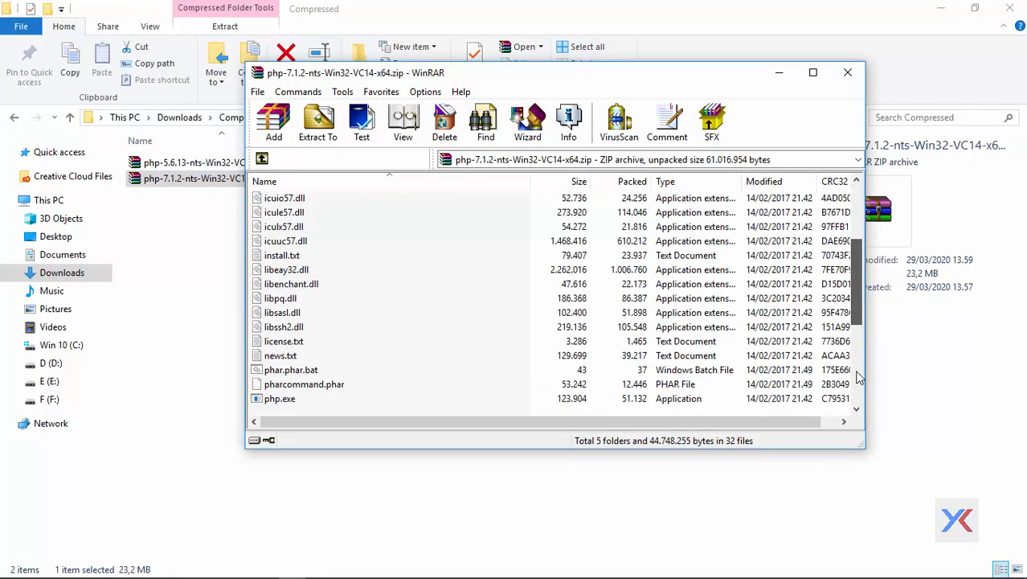
scroll(852, 233, "up", 4)
left_click(849, 73)
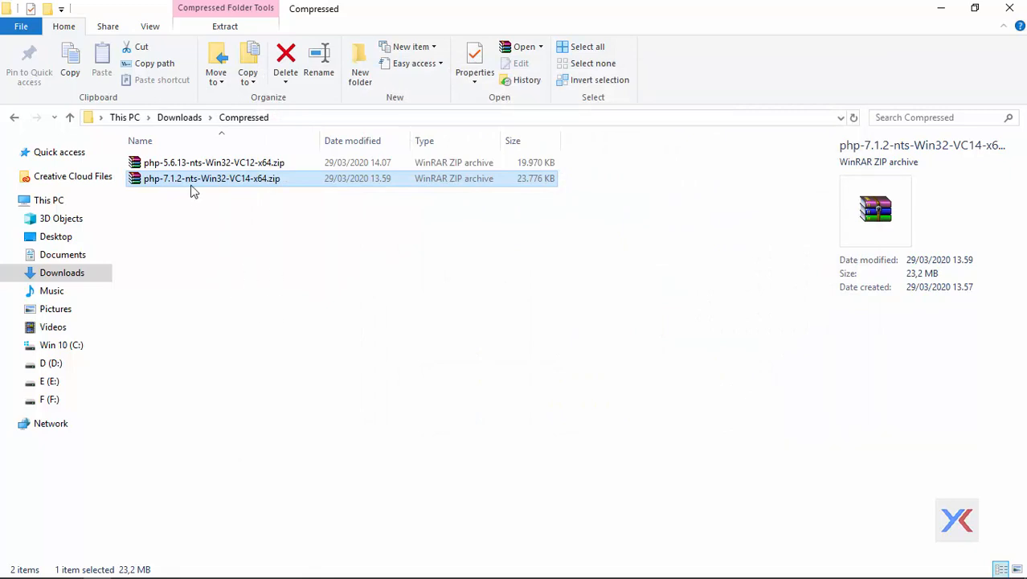
Open C:\xampp in File Explorer and locate the php5_6 and php7_1 folders
left_click(89, 344)
double_click(176, 277)
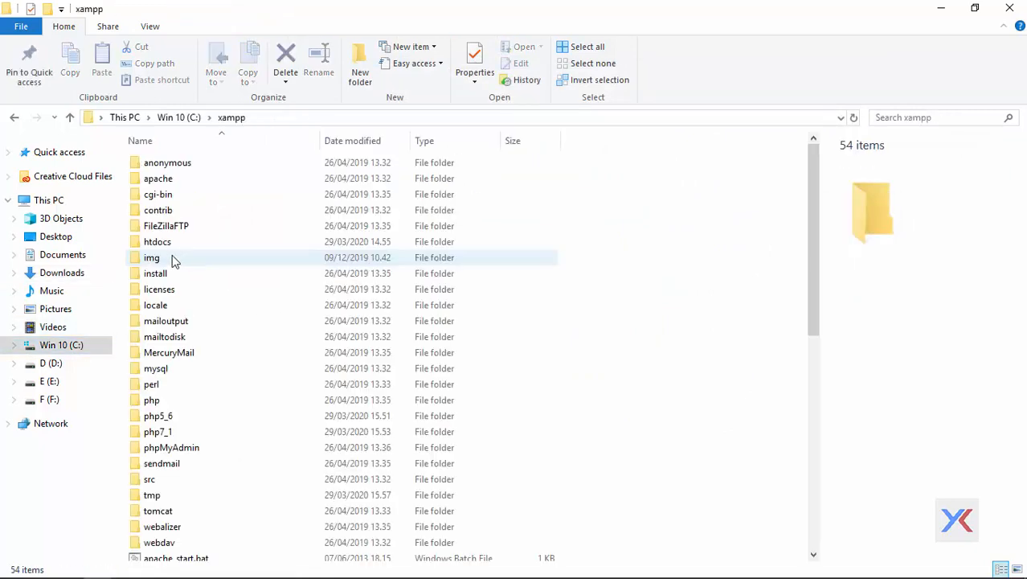
left_click(158, 417)
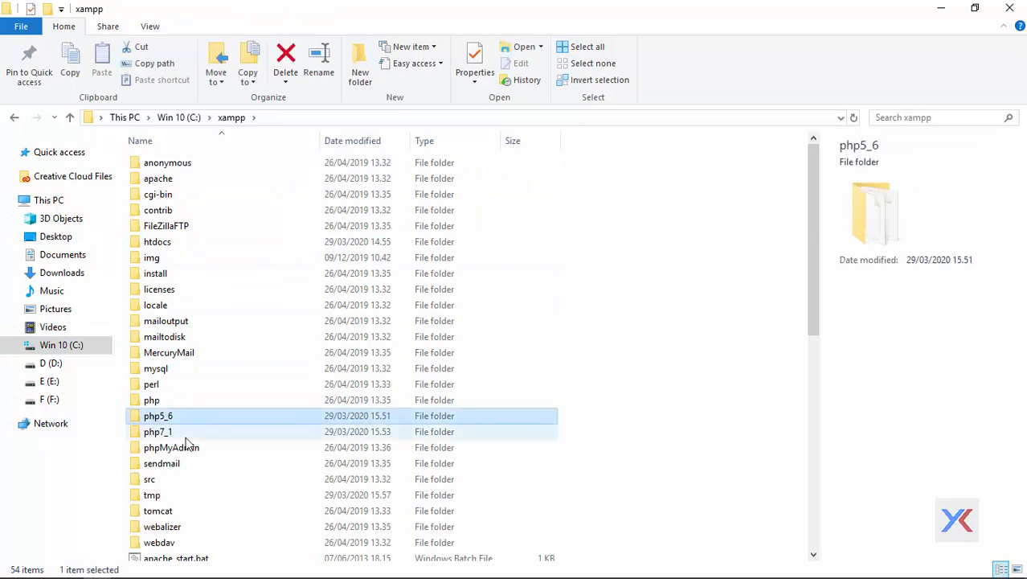
left_click(175, 433)
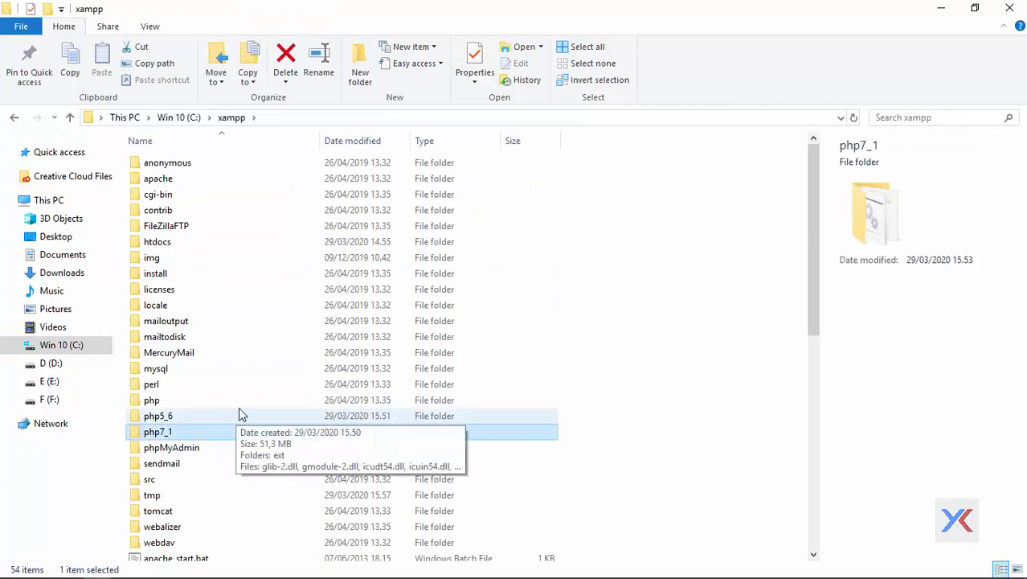
Look over Apache's configuration file options in the XAMPP Control Panel, and return to the Pastebin configuration in the browser
left_click(263, 567)
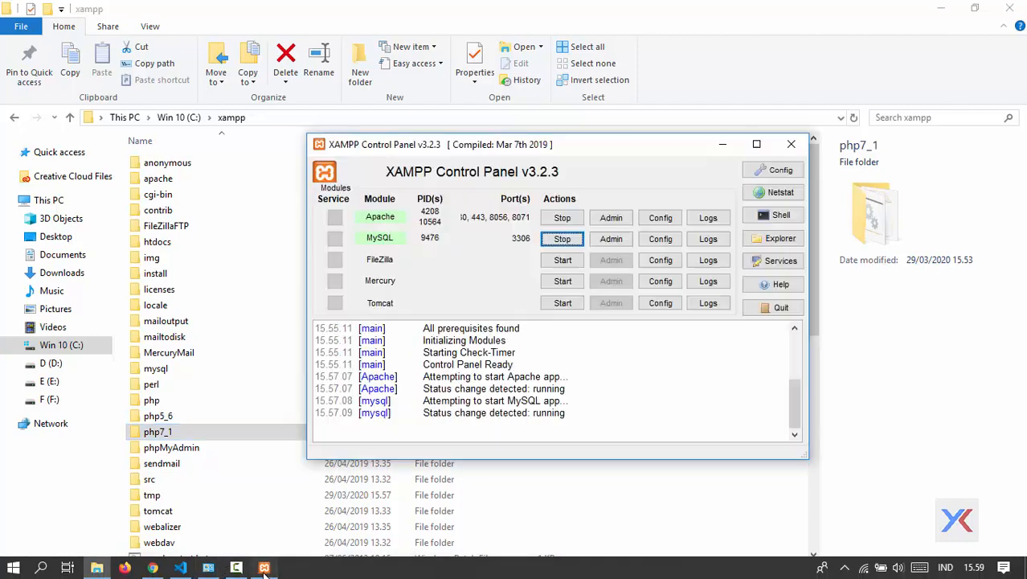
left_click(660, 218)
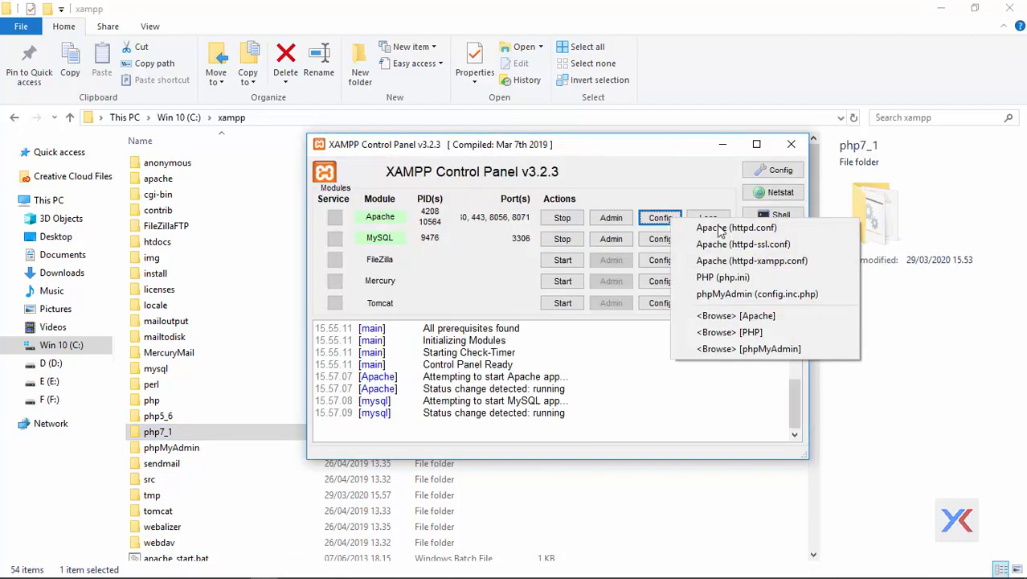
left_click(515, 276)
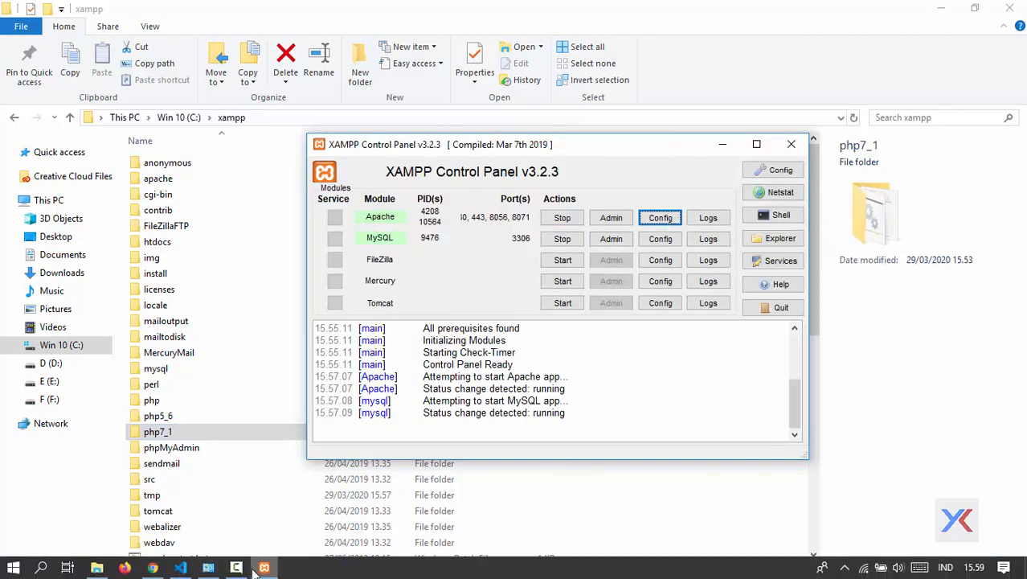
left_click(163, 571)
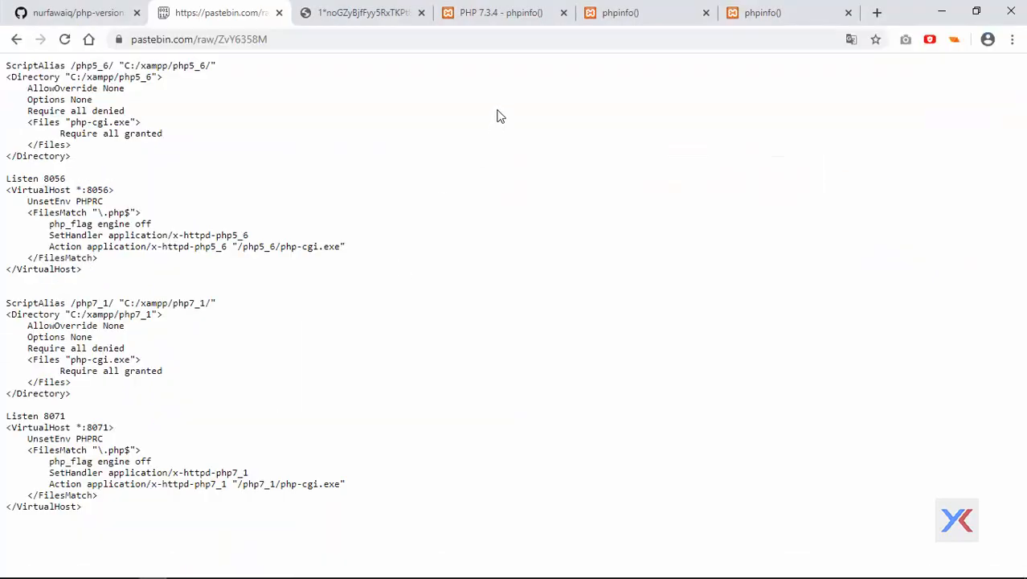